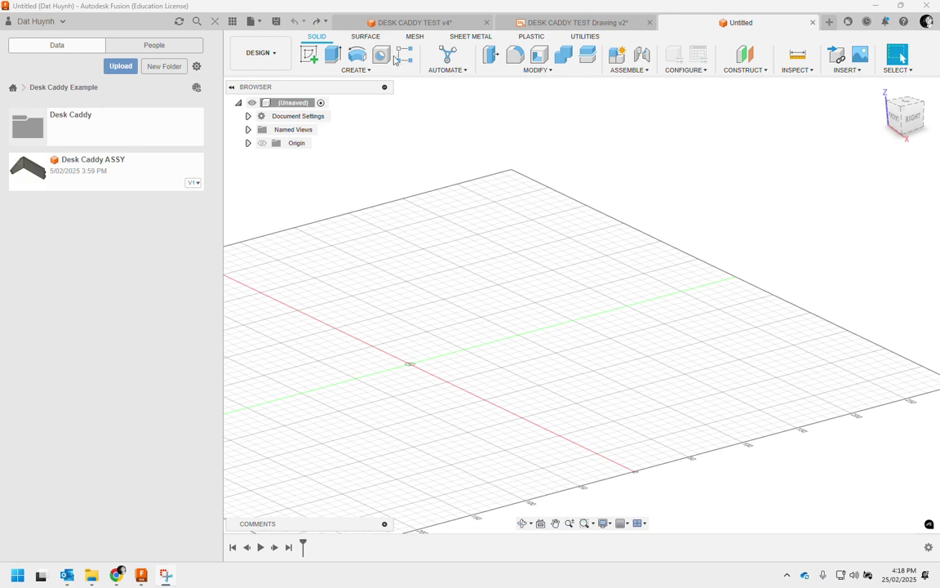
- Play back the DESK CADDY TEST model's build history and review both sheets of its drawing
click(412, 22)
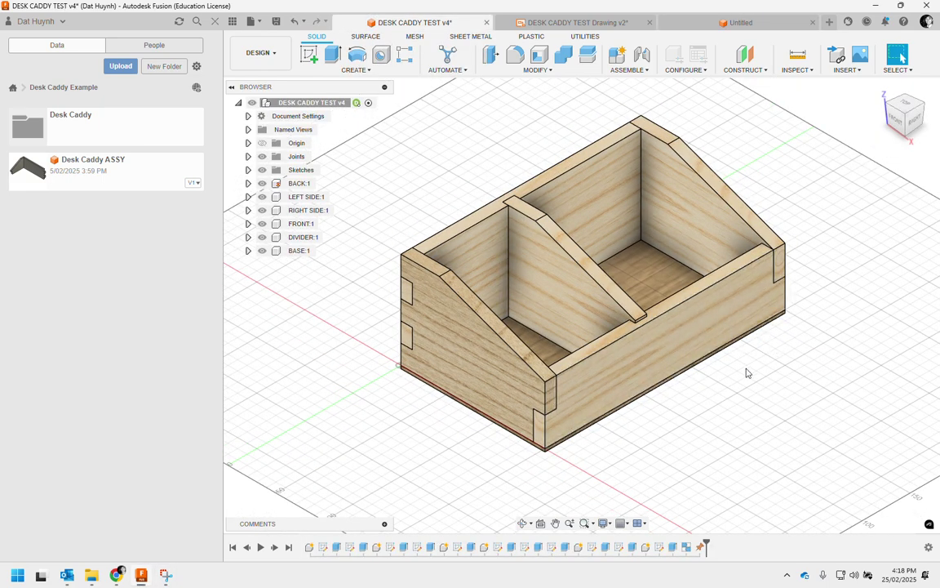
click(261, 548)
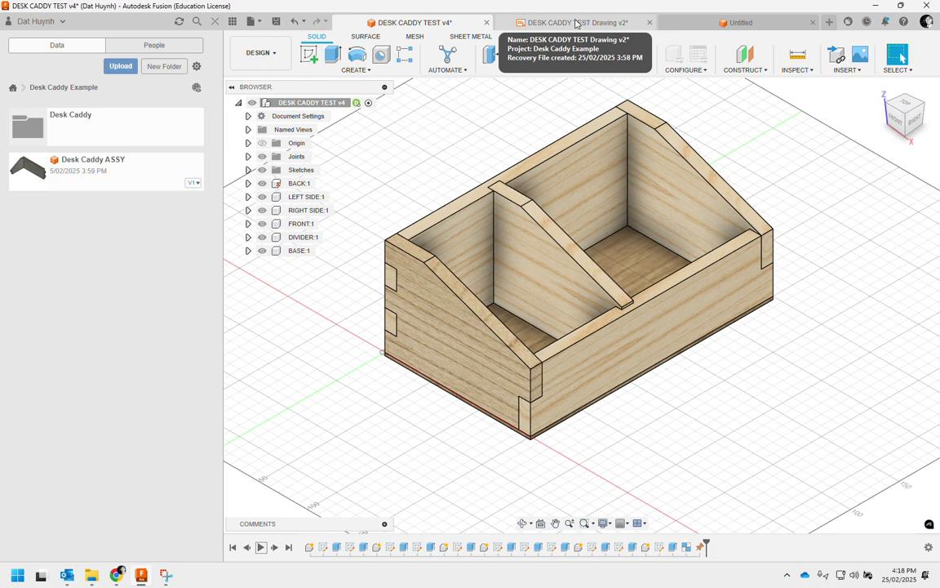
click(575, 23)
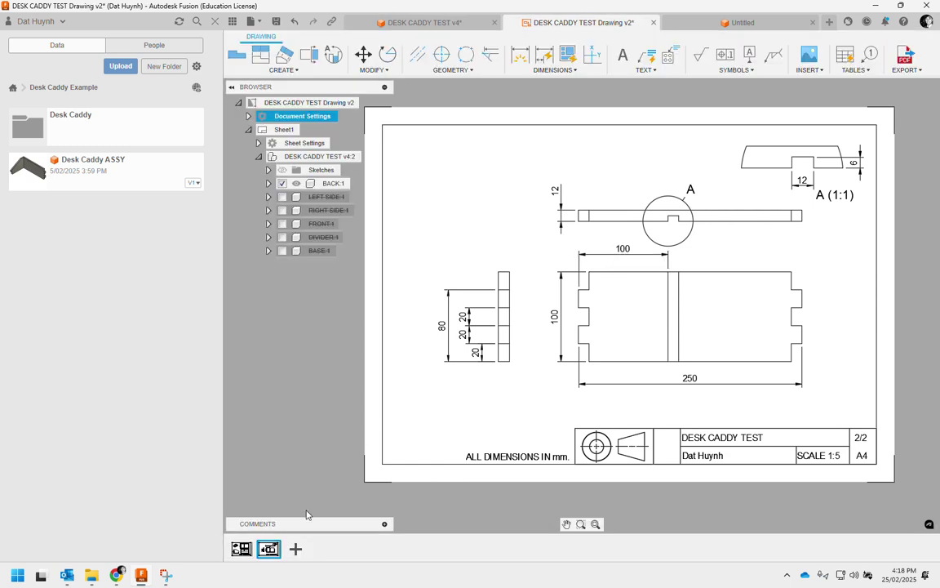
click(241, 549)
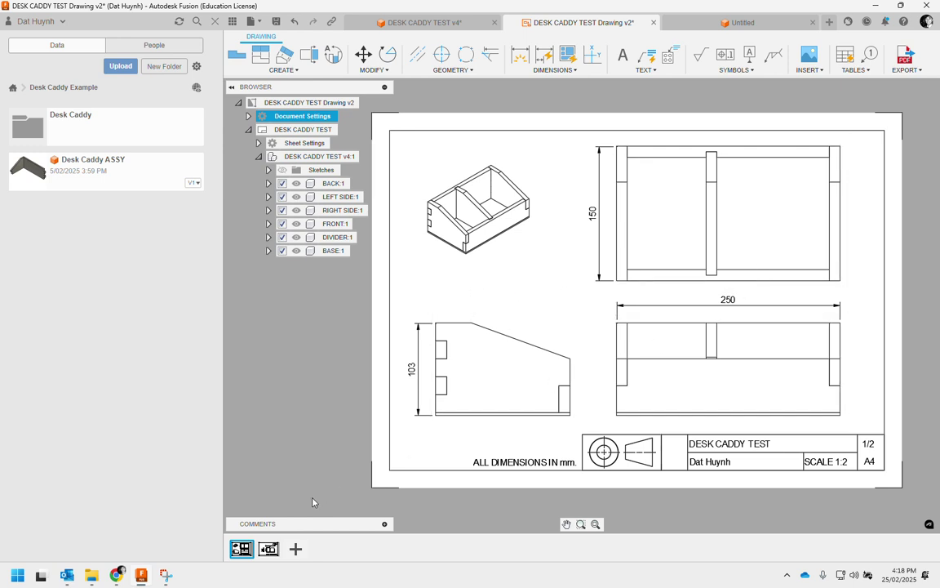
click(267, 549)
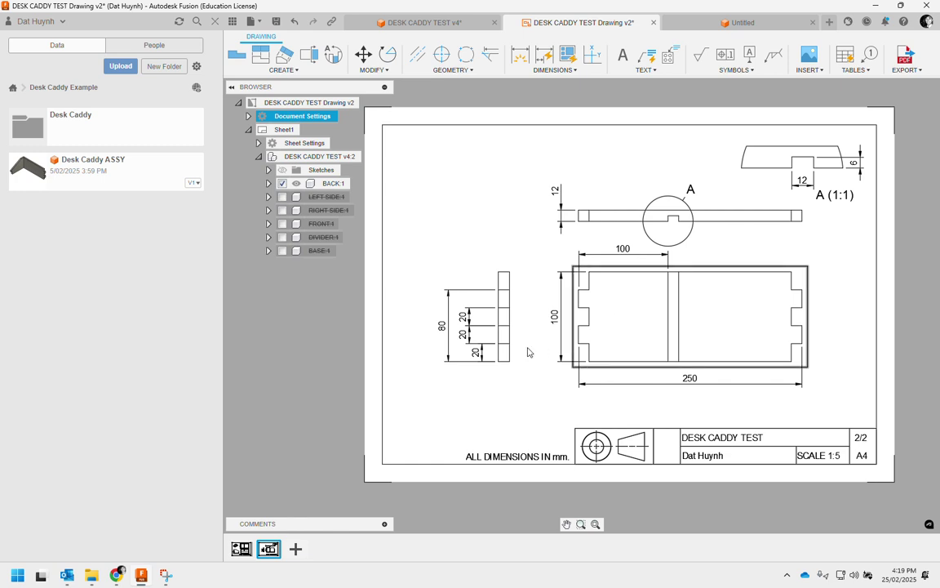
click(236, 551)
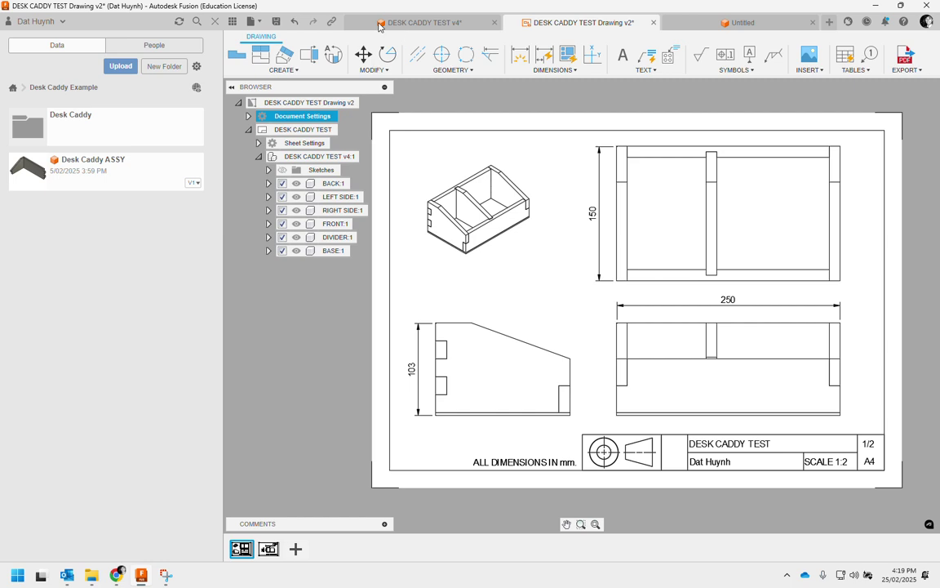
- In the untitled design, create a new internal component named BACK PART and keep it active
click(739, 22)
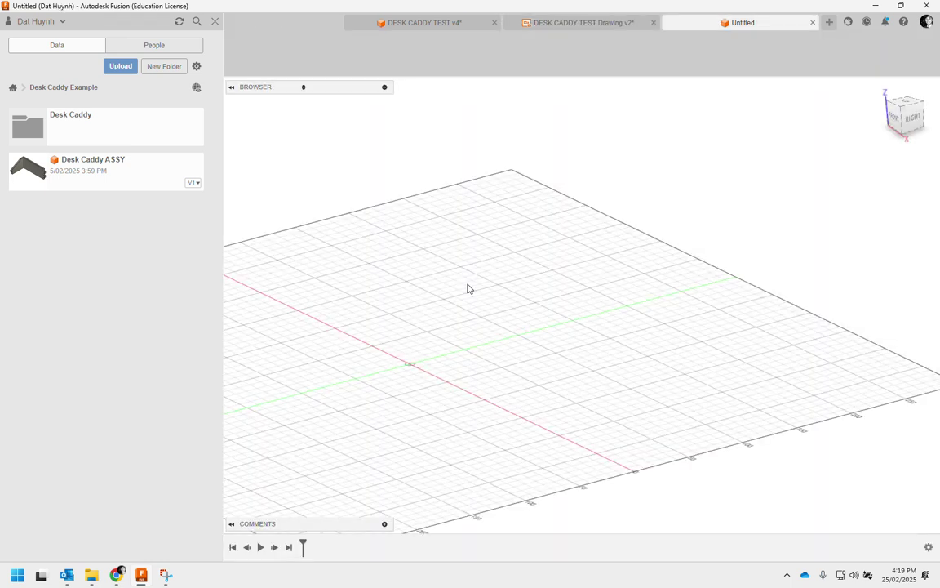
shift+middle_drag(461, 252, 486, 287)
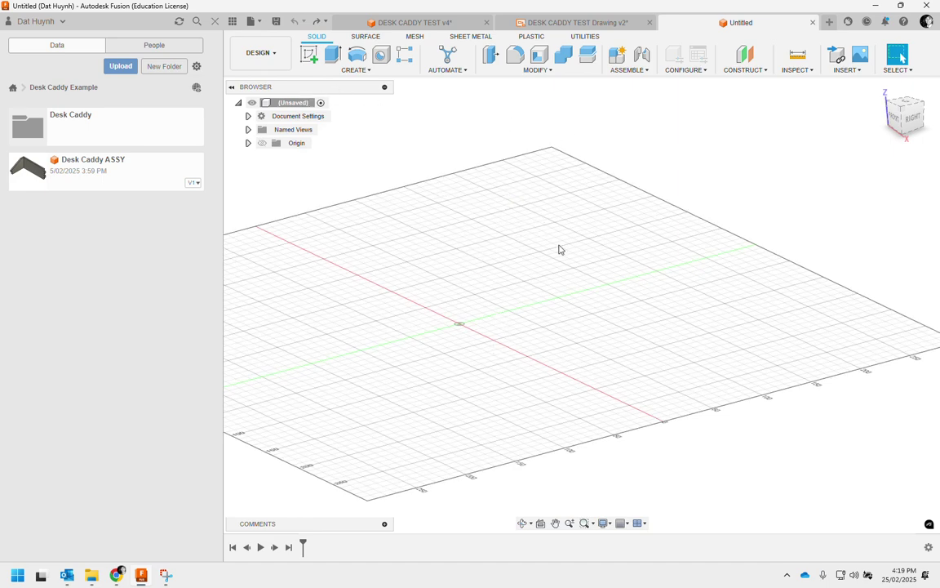
click(637, 70)
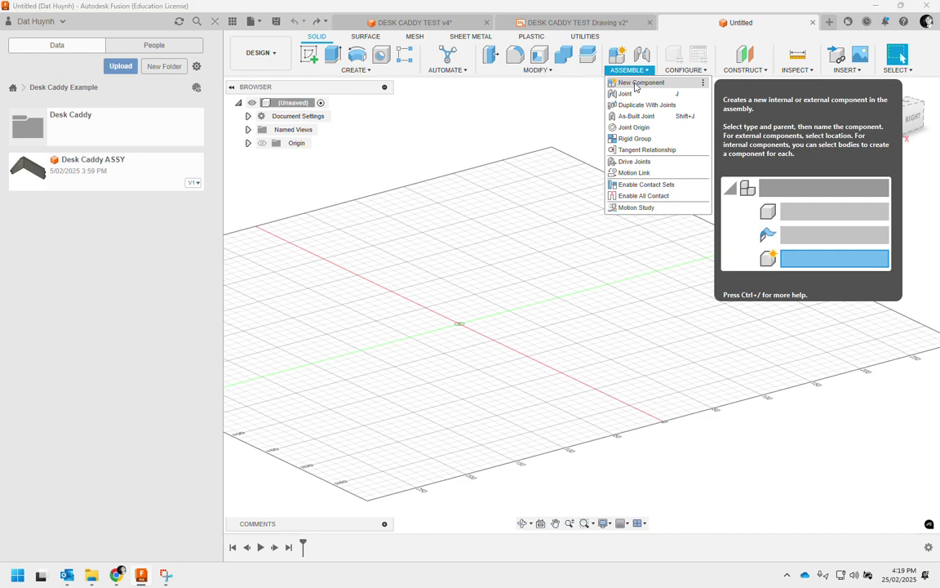
click(636, 85)
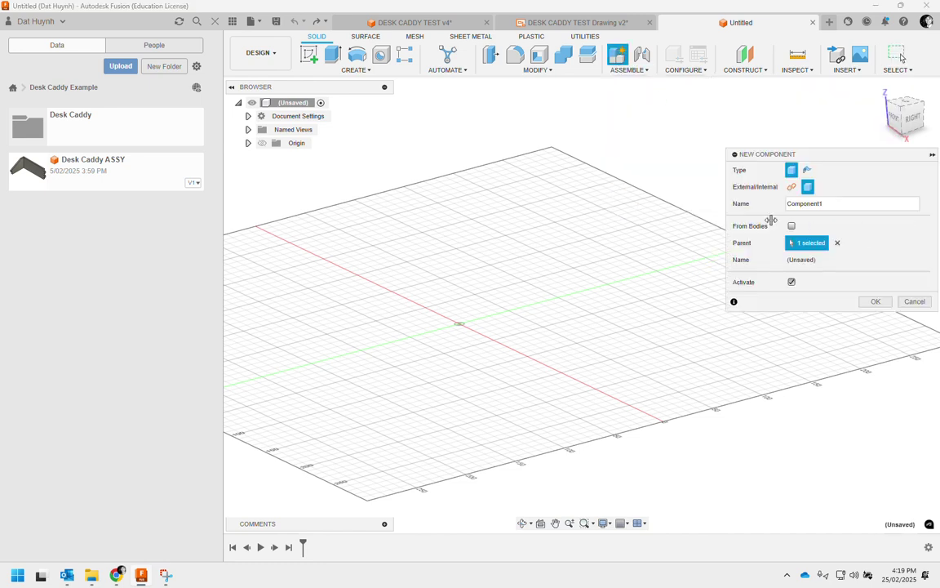
double_click(820, 203)
text(BACK PART)
click(875, 301)
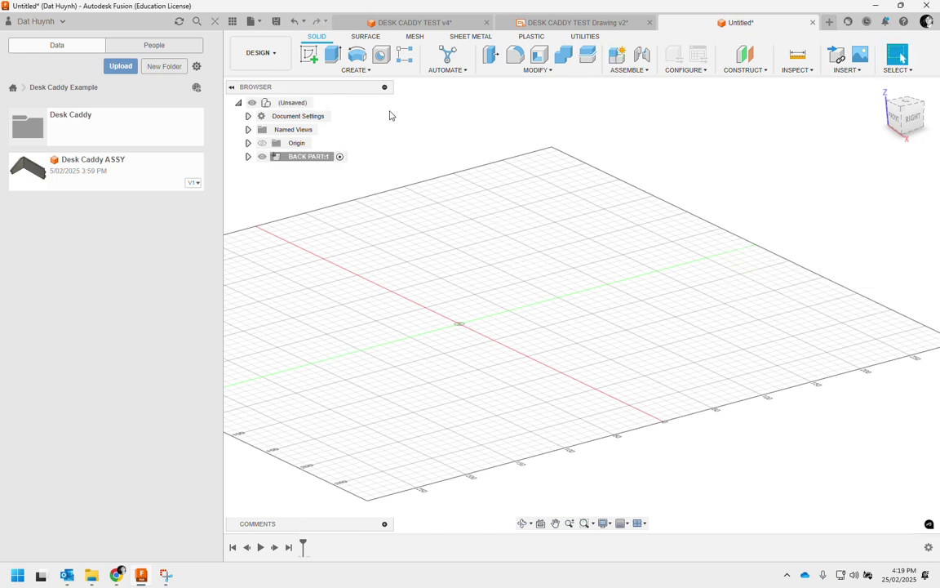
- Start a sketch on the front plane and draw an upright rectangle from the origin, about 21 mm wide and 146 mm high
click(311, 56)
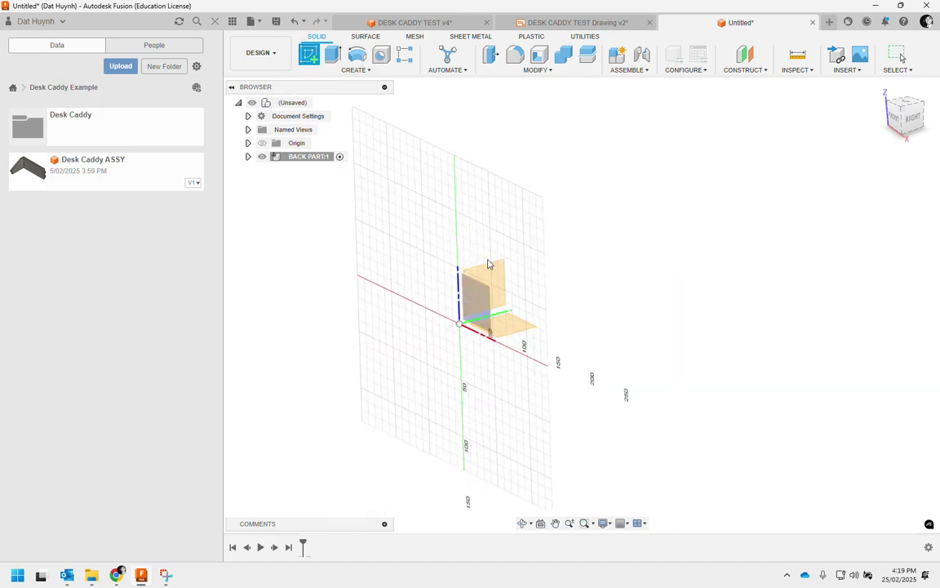
click(901, 110)
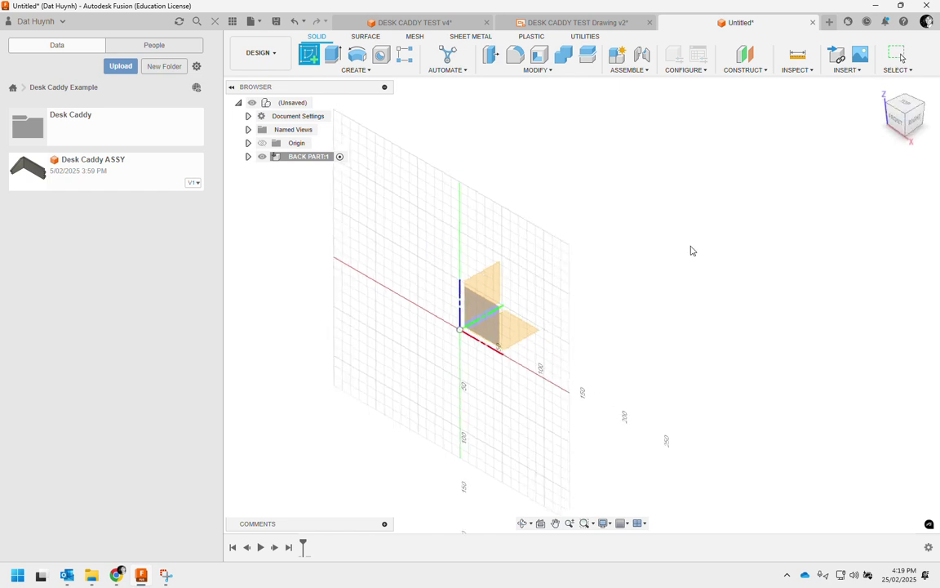
click(475, 312)
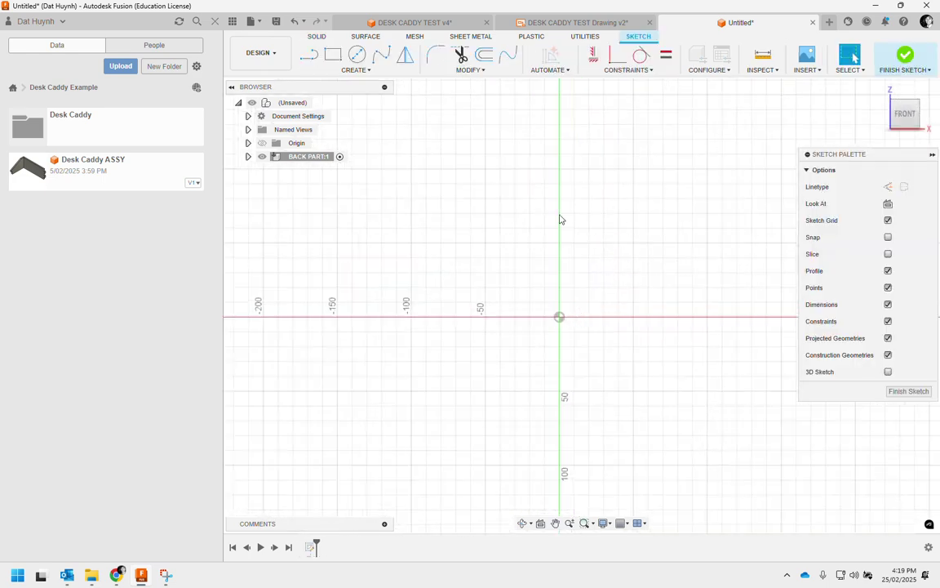
click(340, 61)
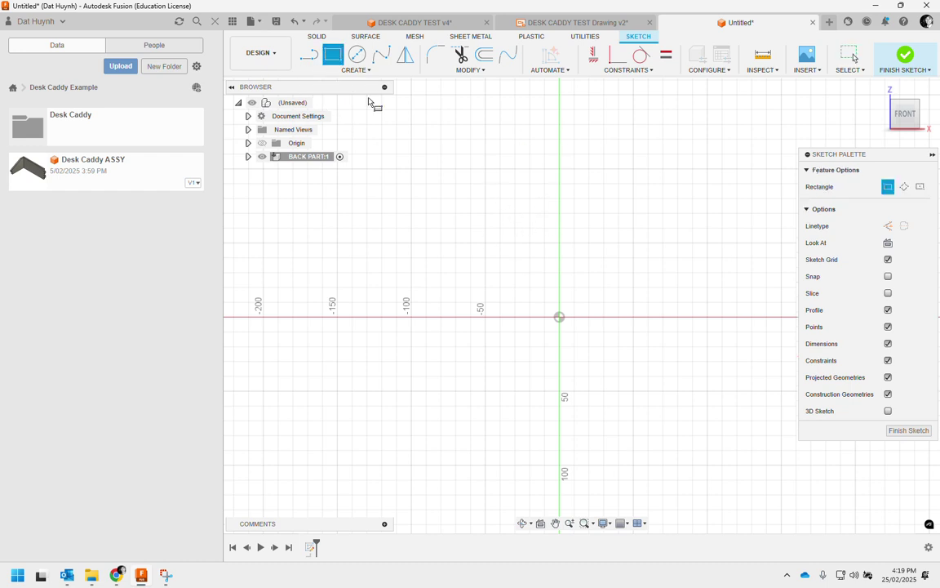
click(559, 317)
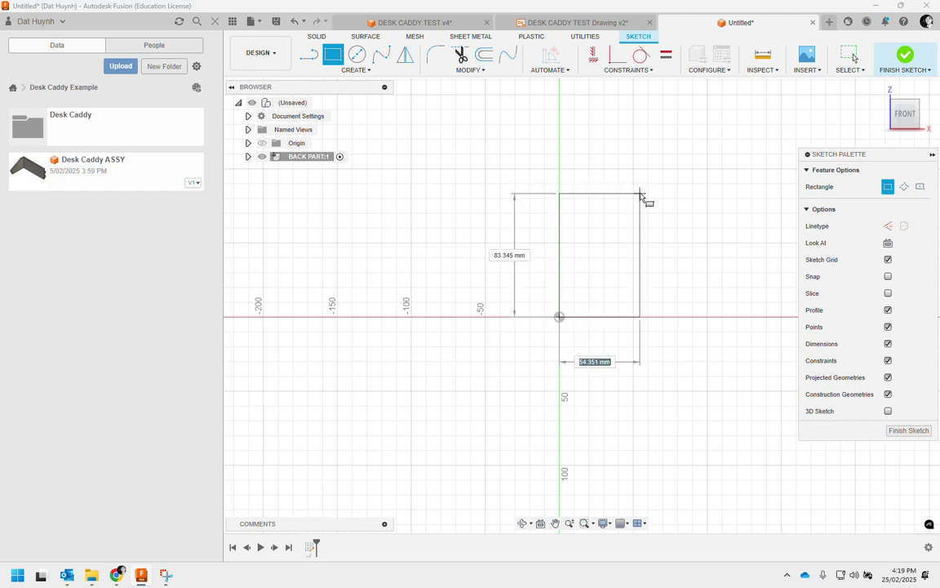
click(590, 103)
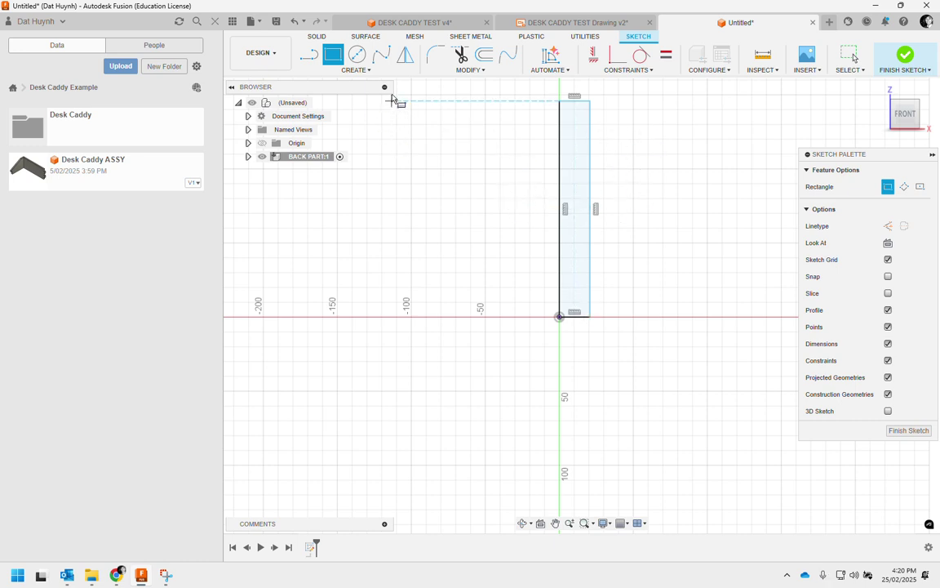
- Dimension the rectangle's bottom edge with Sketch Dimension and set its width to 12 mm
click(371, 72)
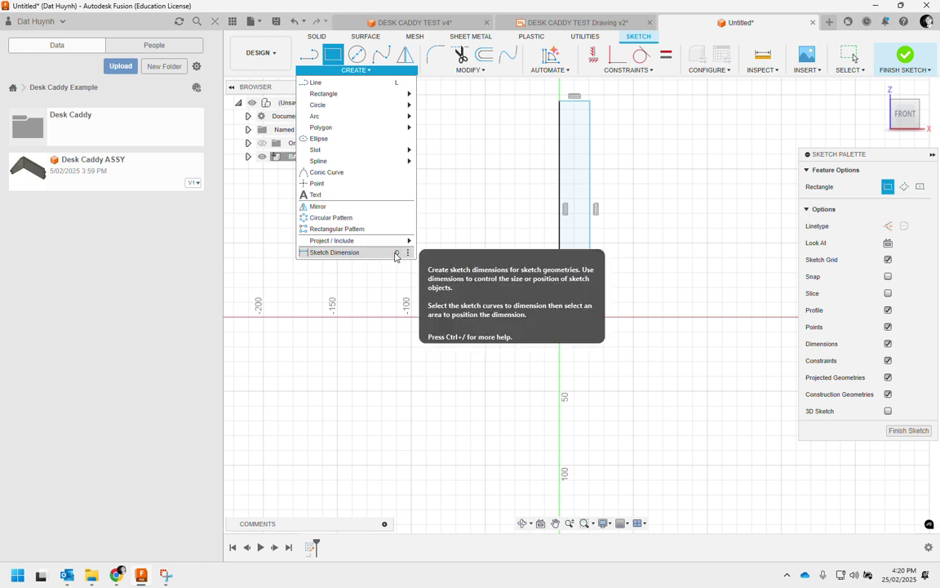
click(360, 253)
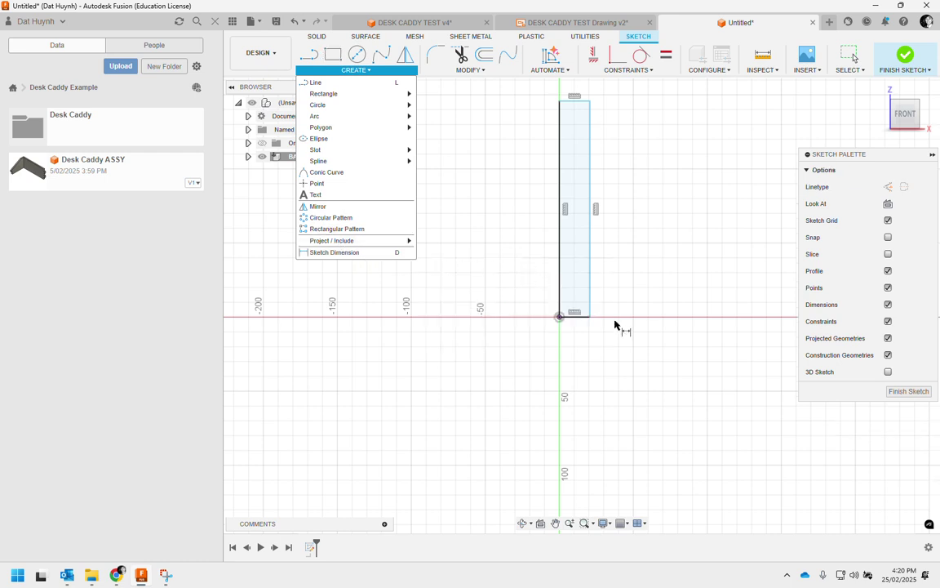
click(580, 317)
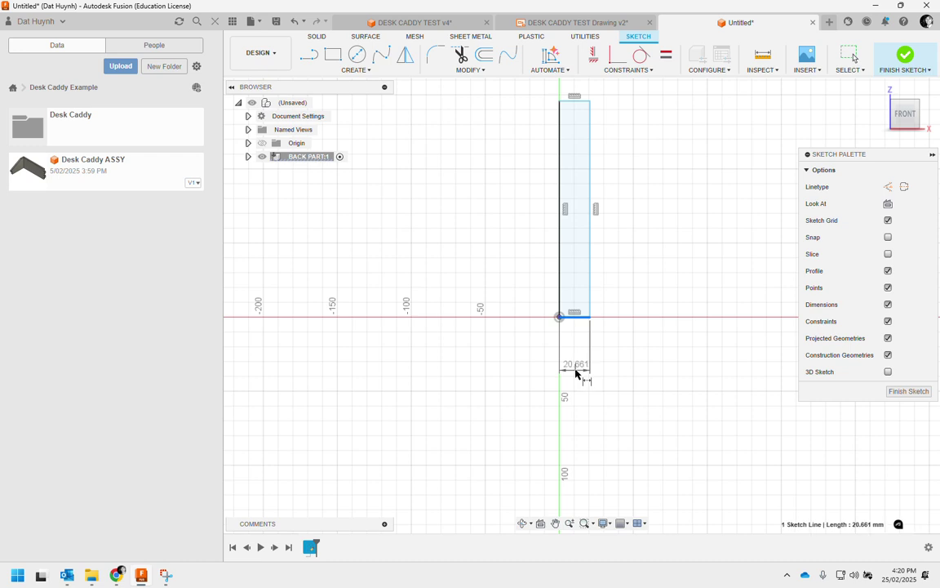
click(576, 373)
text(12)
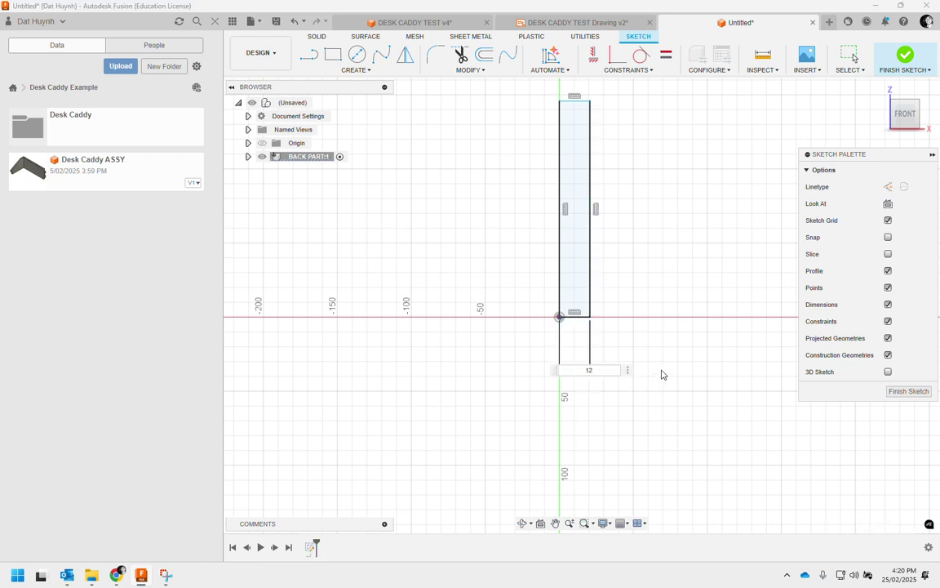
key(Return)
- Dimension the rectangle's long vertical edge and set its height to 100 mm
click(577, 247)
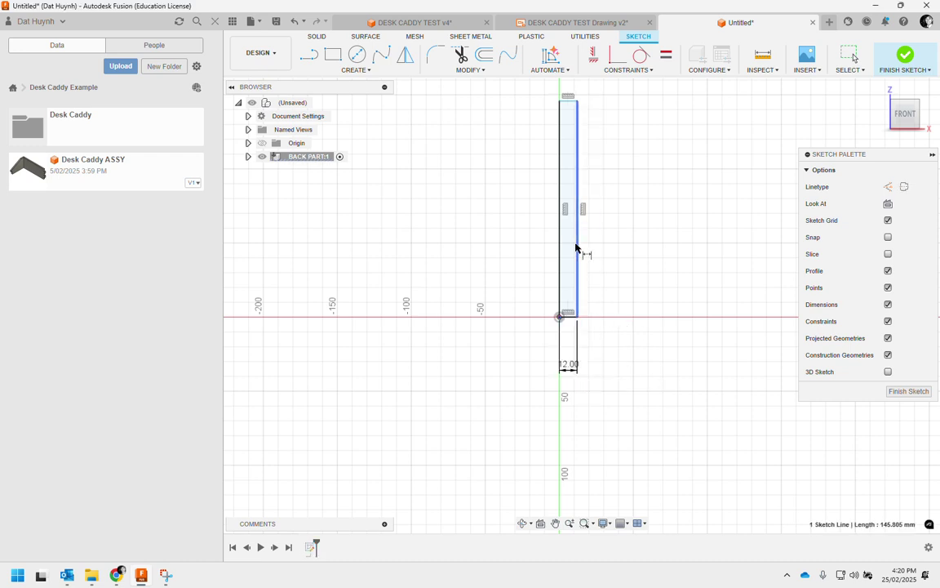
click(657, 232)
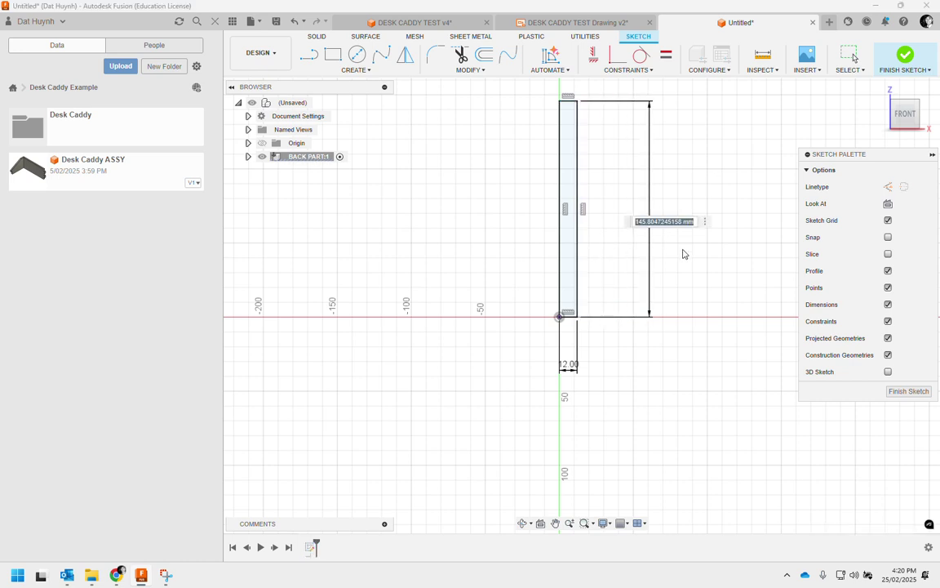
text(1)
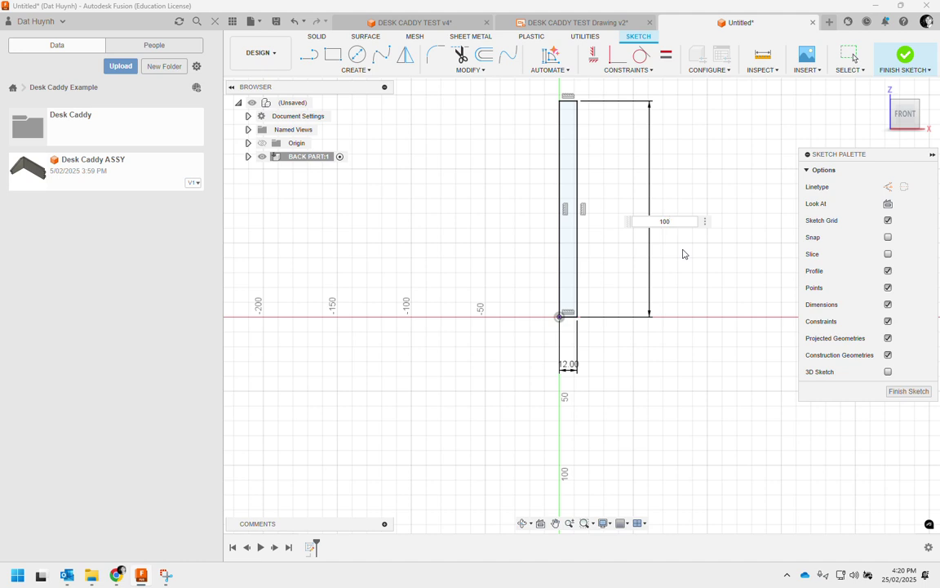
text(00)
key(Return)
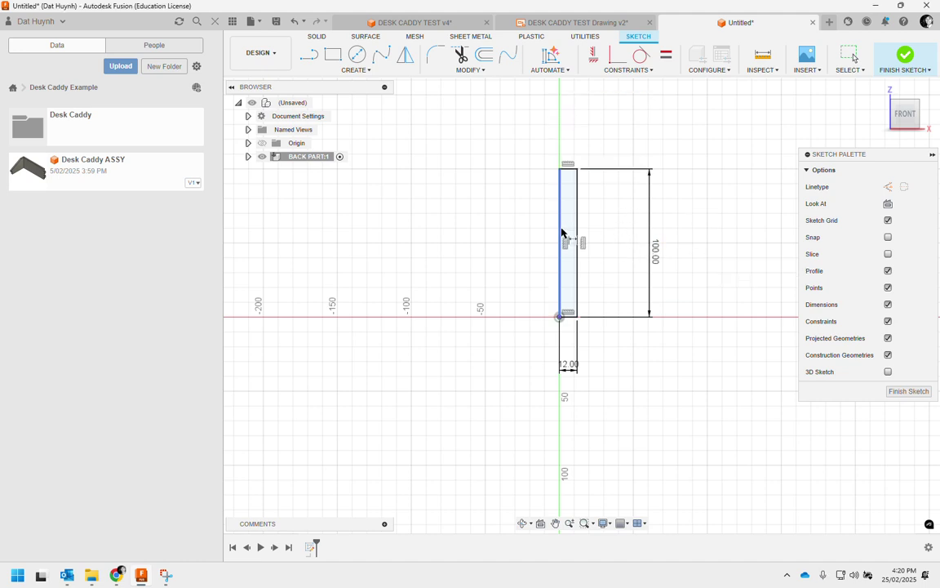
scroll(664, 214, down, 1)
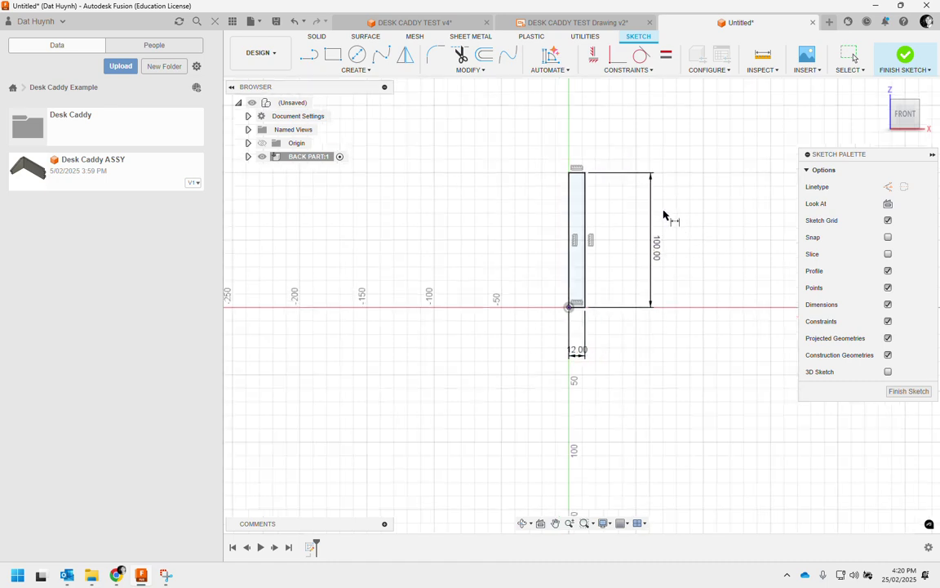
scroll(663, 215, up, 2)
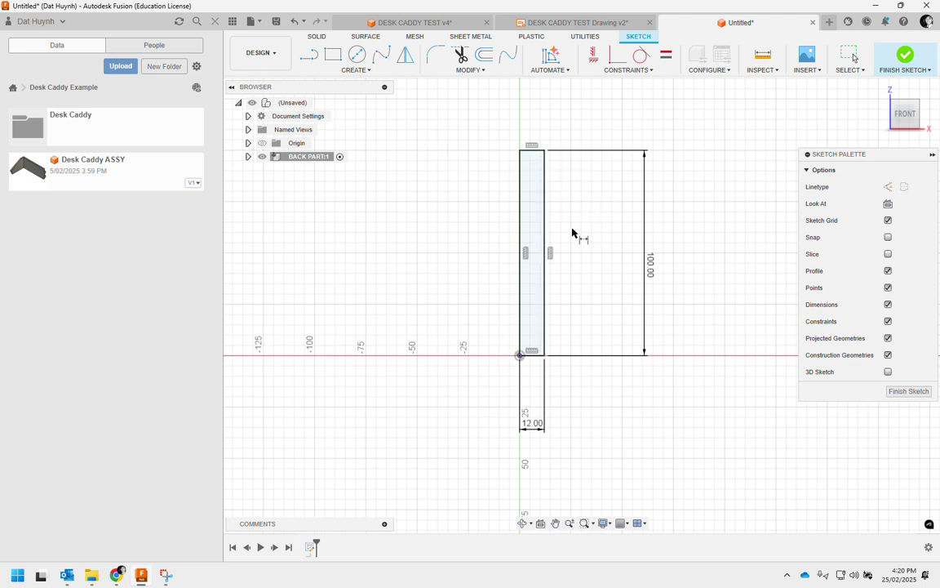
click(545, 227)
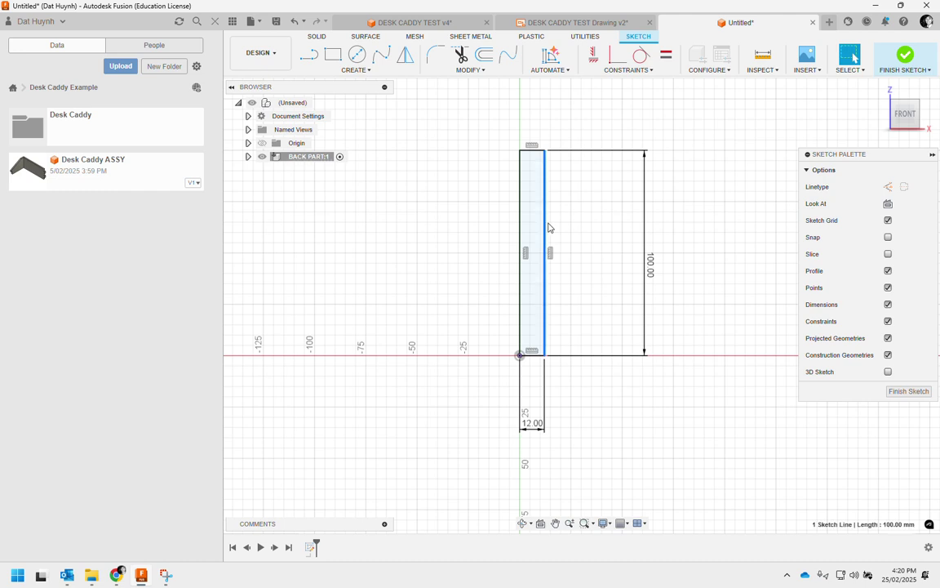
click(533, 151)
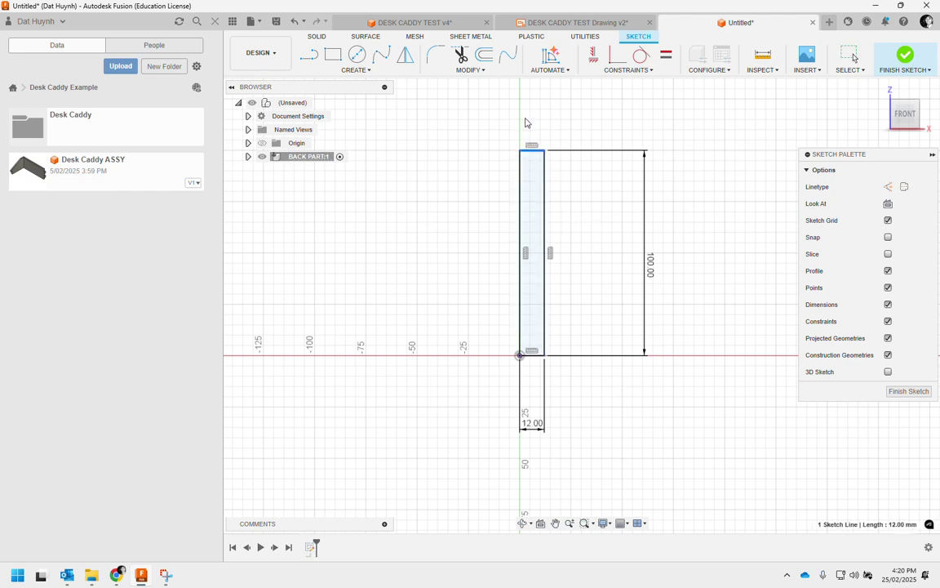
click(520, 181)
click(597, 256)
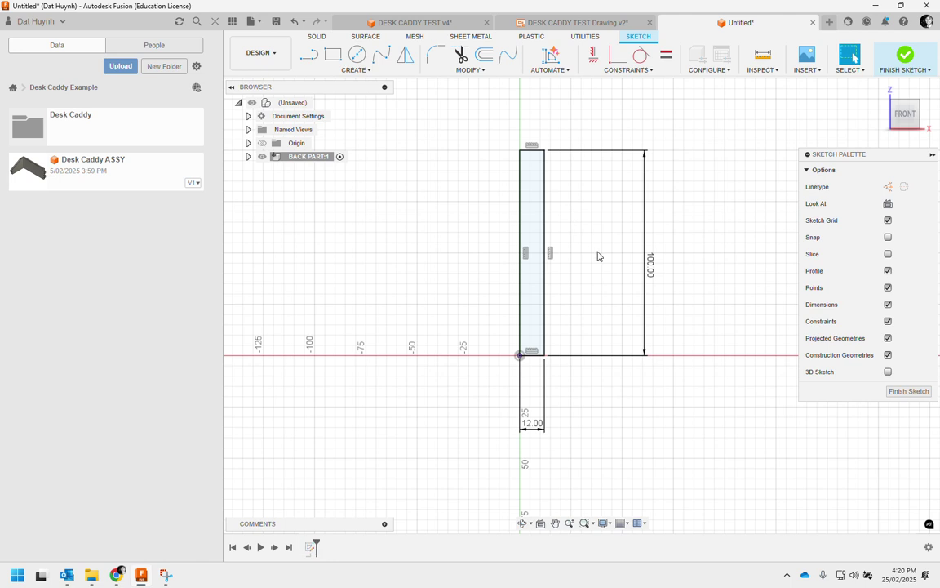
- Delete the rectangle's height dimension and pull its upper corner down to shorten the rectangle freely
click(649, 266)
key(Delete)
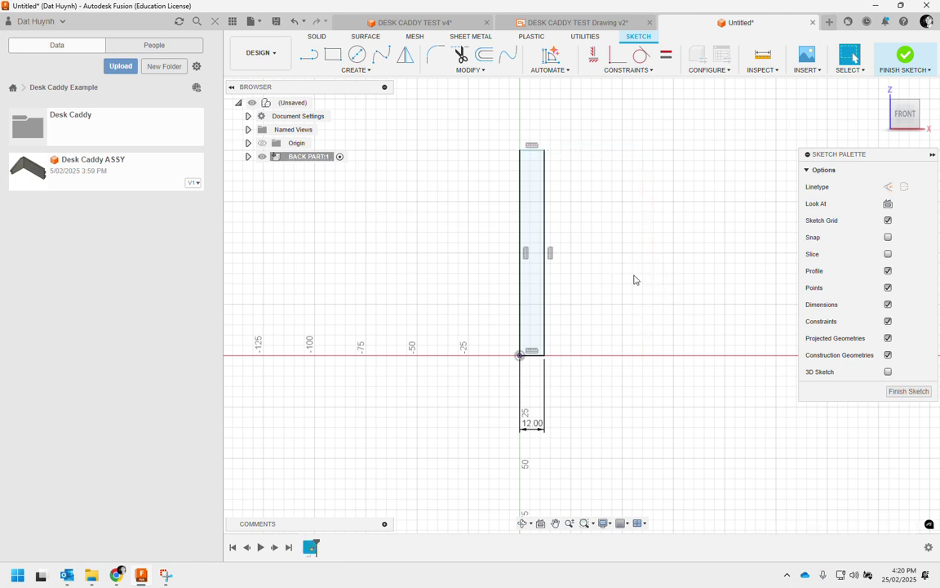
click(544, 282)
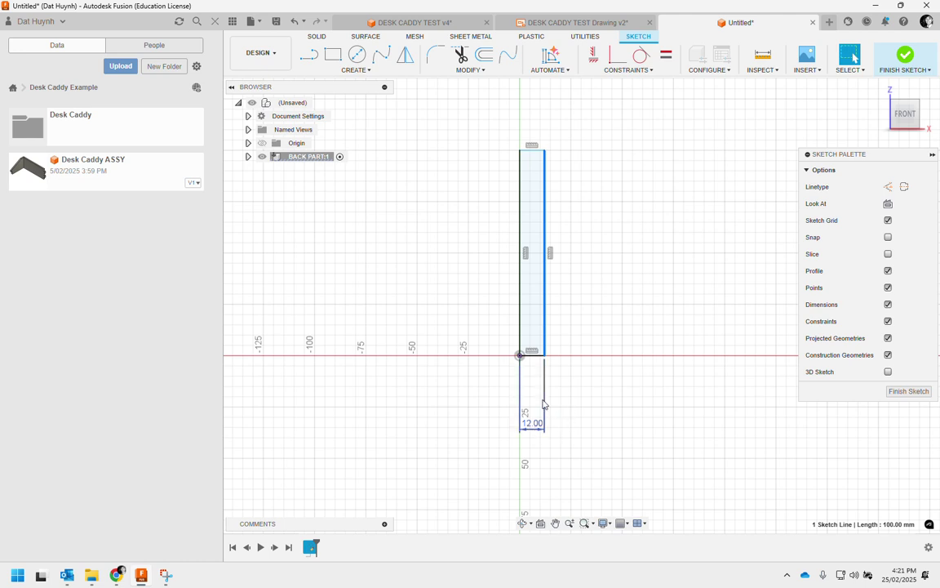
mouse_move(545, 152)
mouse_down()
mouse_move(560, 221)
mouse_move(539, 155)
mouse_move(549, 271)
mouse_move(544, 208)
mouse_up()
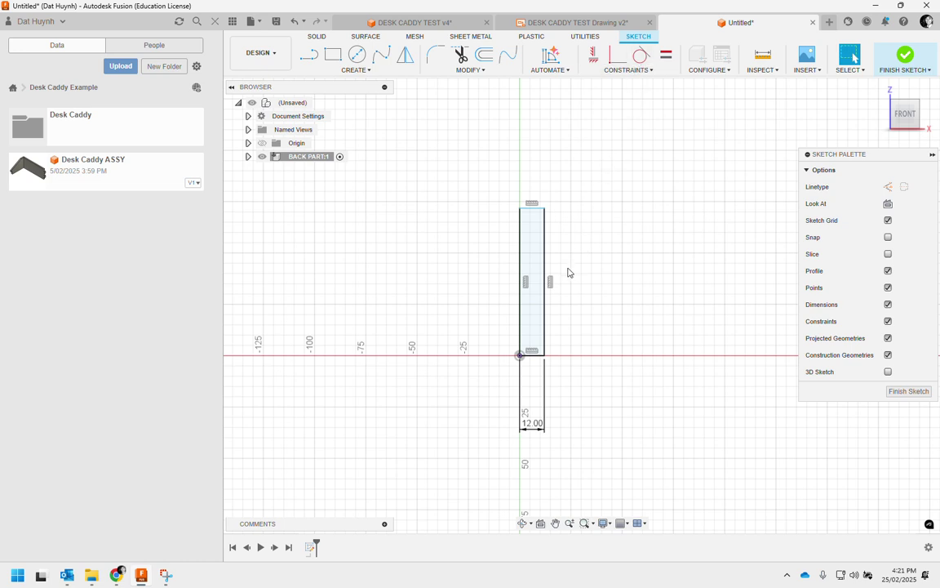
- Dimension the rectangle's long vertical edge and set its height to 100 mm
click(356, 70)
click(314, 234)
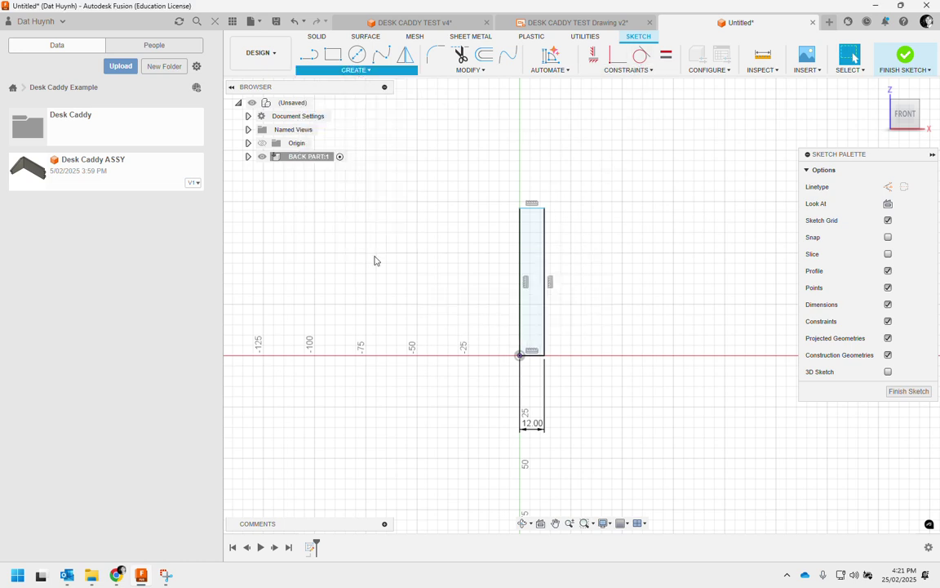
click(545, 262)
click(600, 261)
text(100)
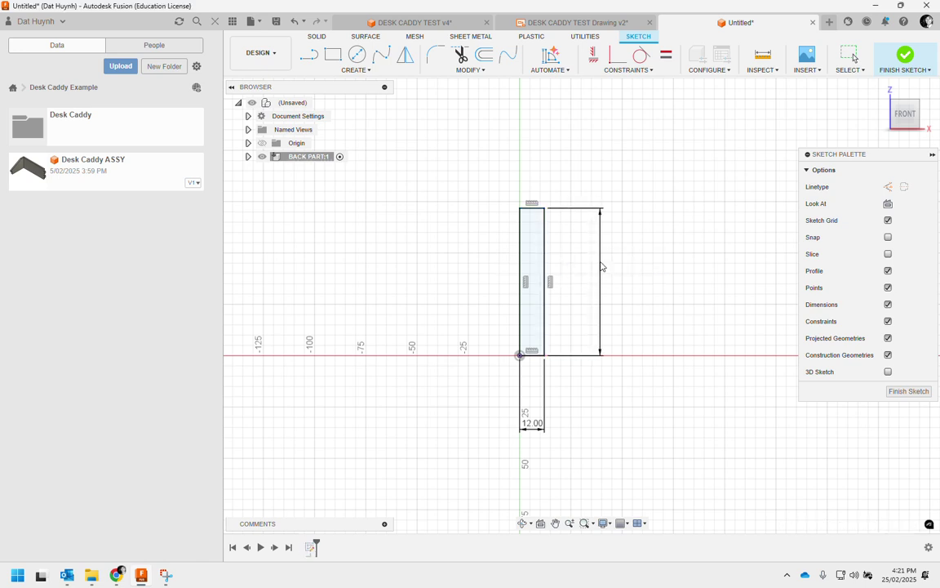
key(Return)
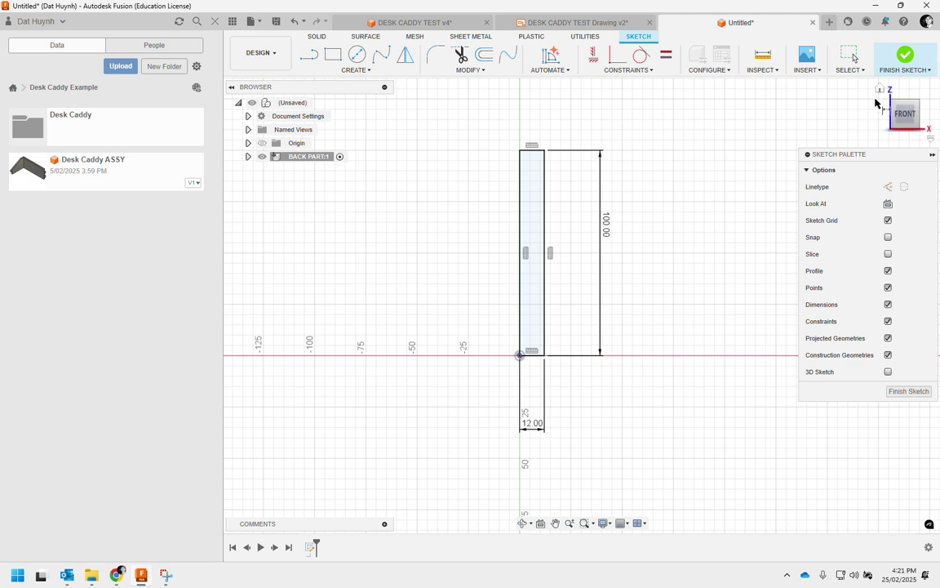
- Finish the sketch and extrude the rectangular profile 250 mm to one side as a new body
click(904, 56)
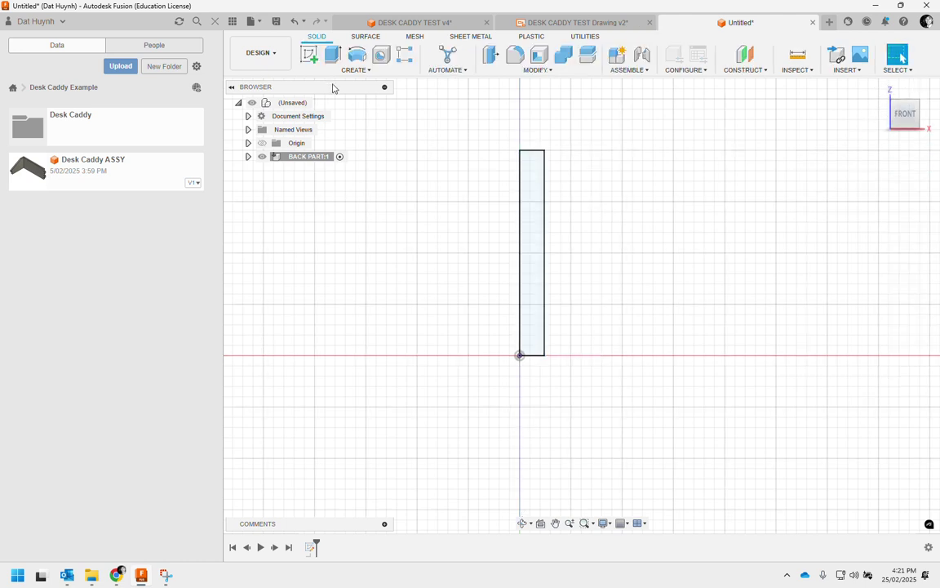
click(331, 56)
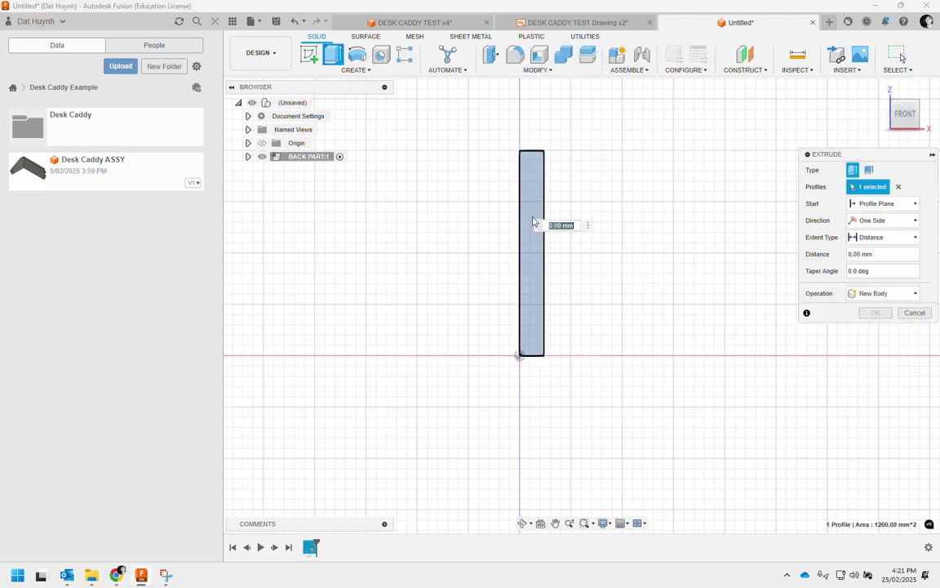
click(915, 103)
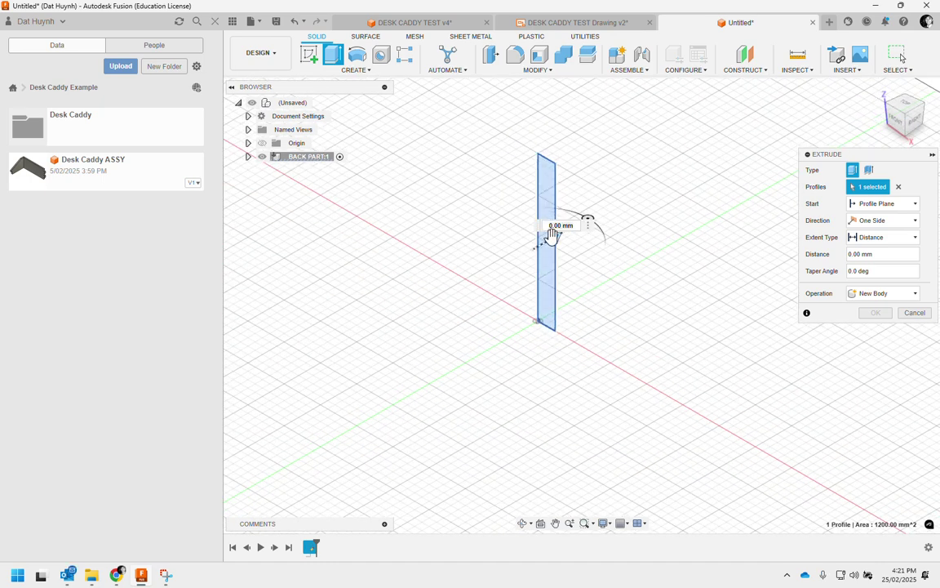
drag(552, 236, 684, 215)
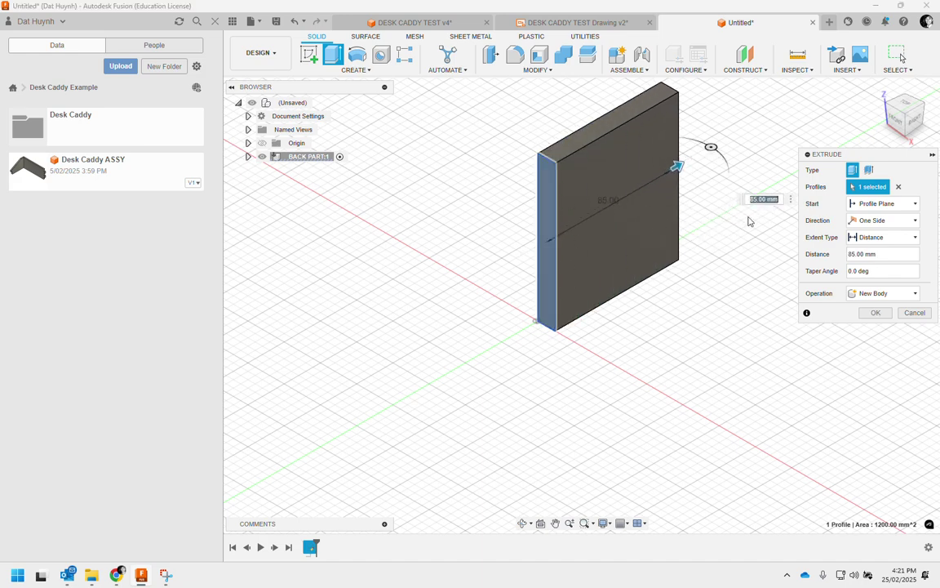
click(863, 253)
text(250)
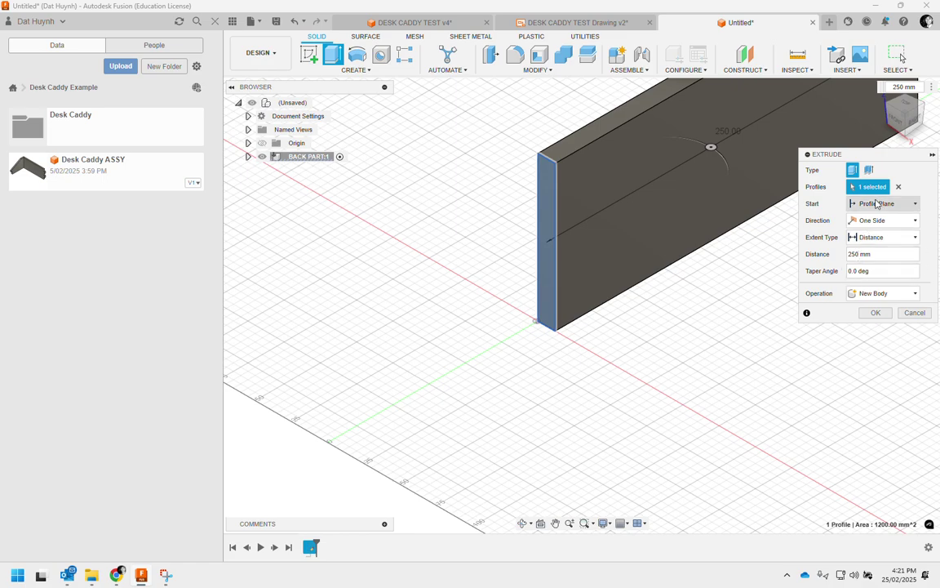
click(875, 313)
- Create a new sketch on the board's large side face
shift+middle_drag(547, 249, 603, 191)
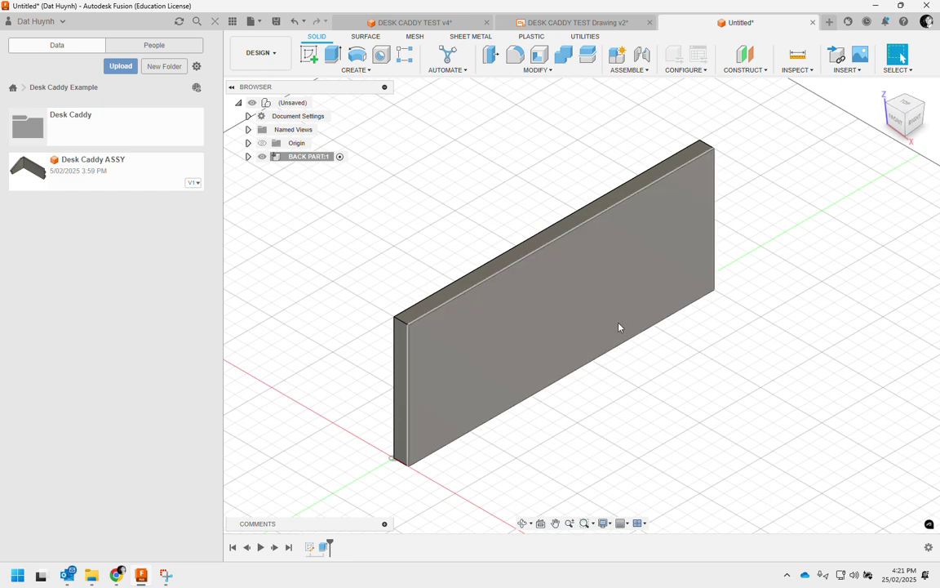
middle_drag(625, 413, 627, 325)
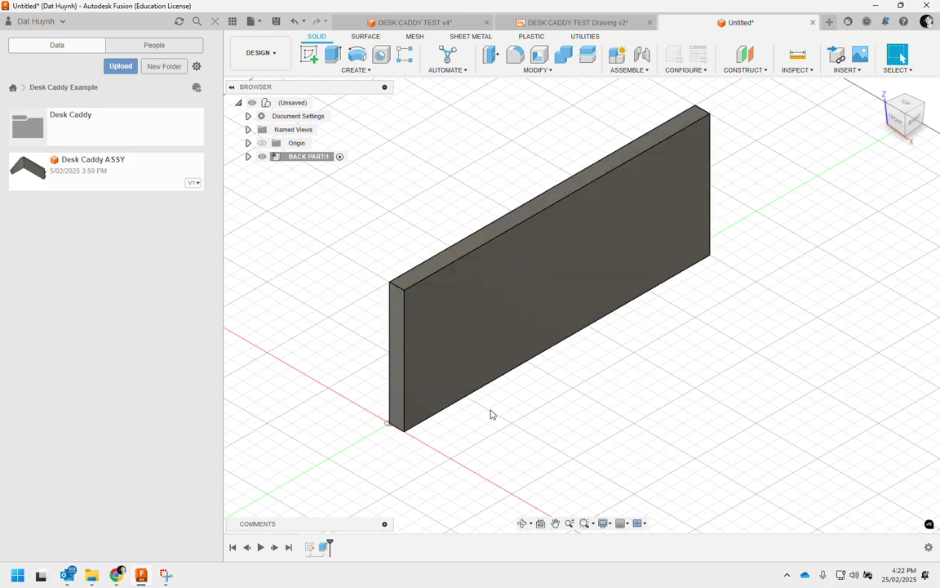
click(538, 281)
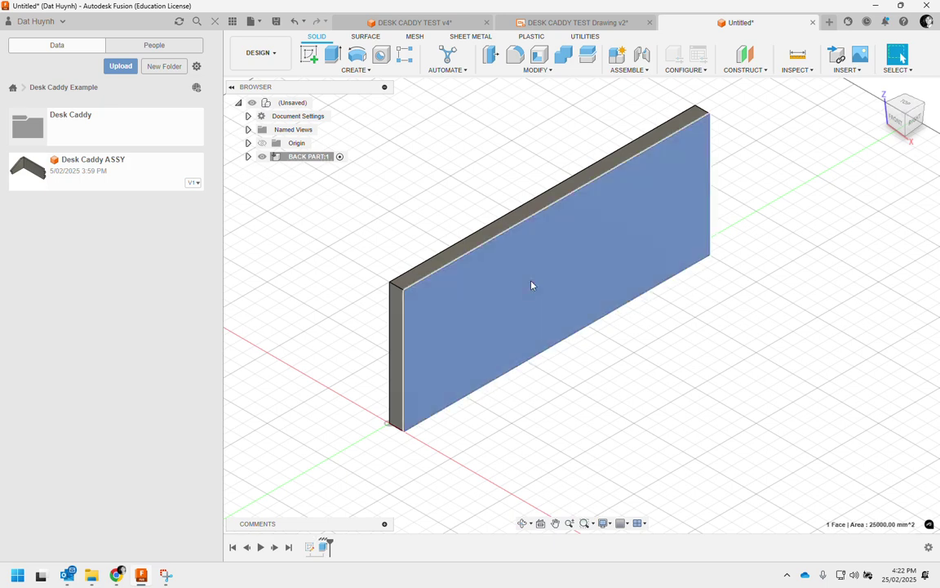
right_click(487, 284)
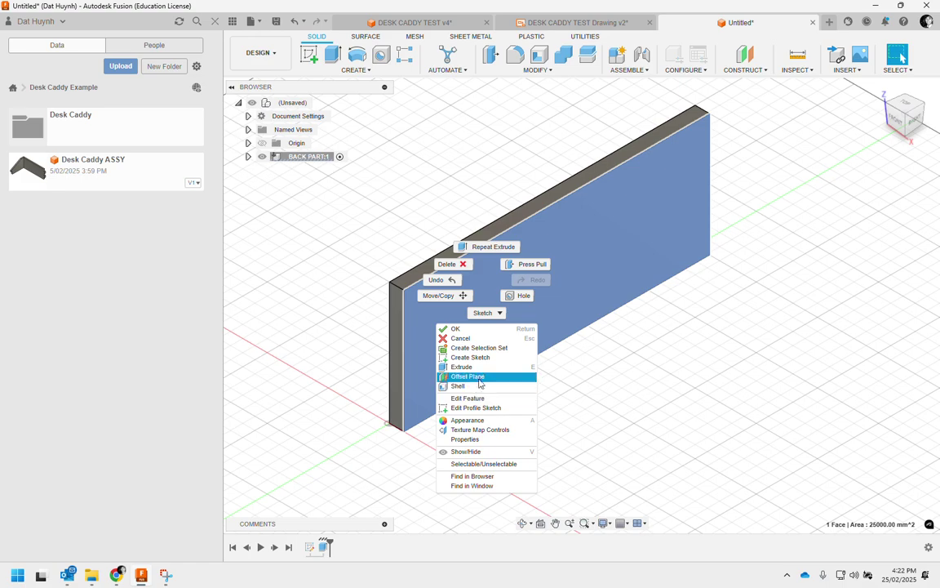
click(470, 357)
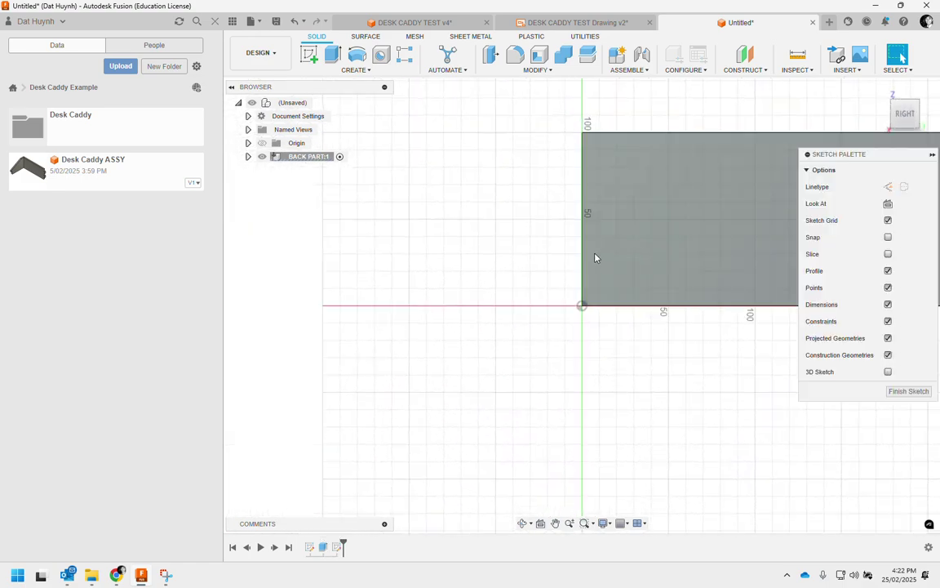
middle_drag(580, 240, 428, 252)
scroll(447, 192, up, 5)
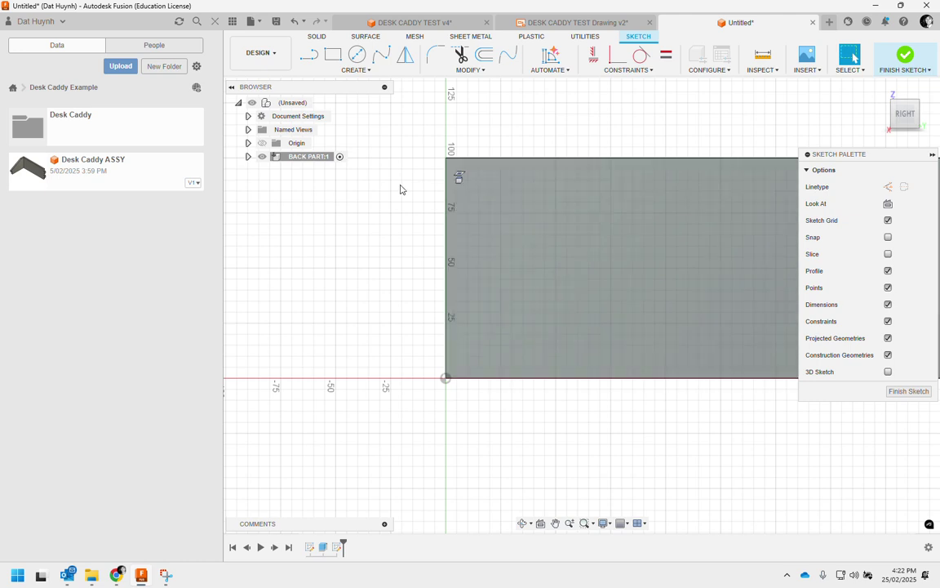
middle_drag(415, 215, 375, 205)
scroll(392, 244, down, 1)
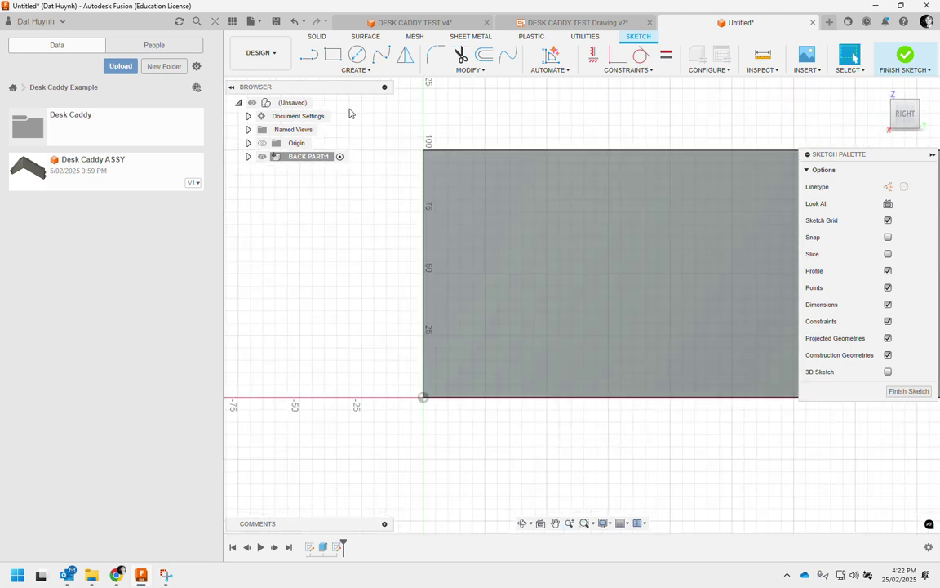
- Draw three separate rectangles along the face's vertical end edge, with the lowest starting at the origin and the highest ending on the top edge
click(332, 55)
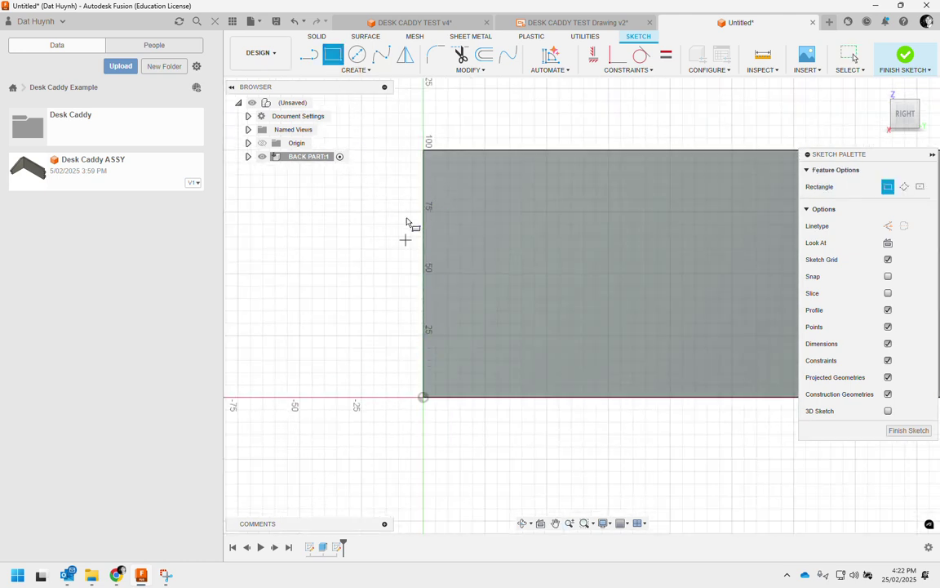
click(423, 397)
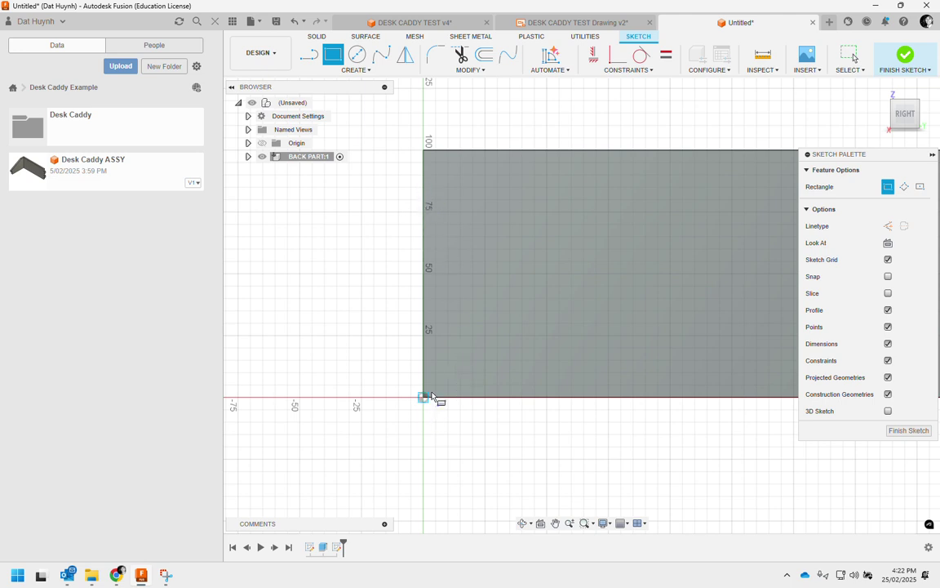
click(459, 329)
click(422, 308)
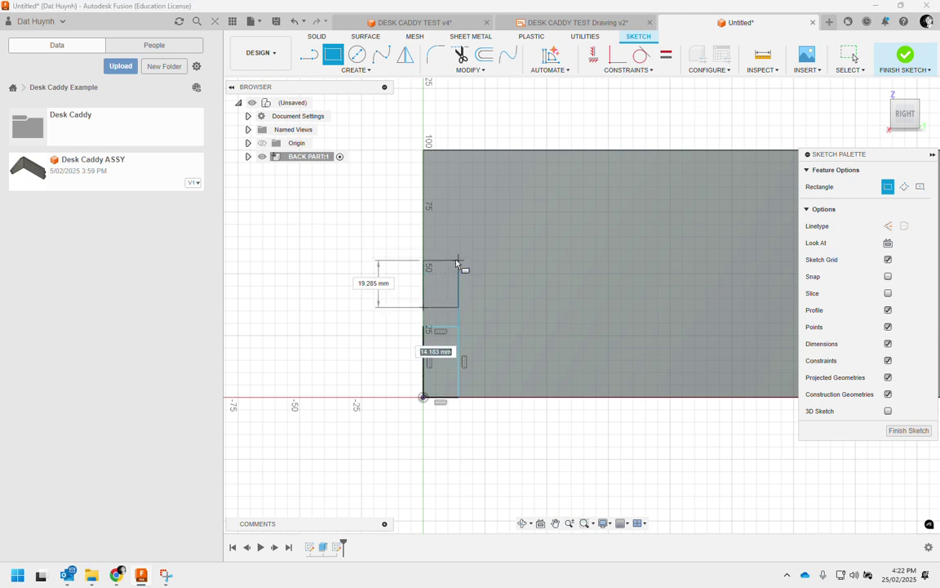
click(478, 256)
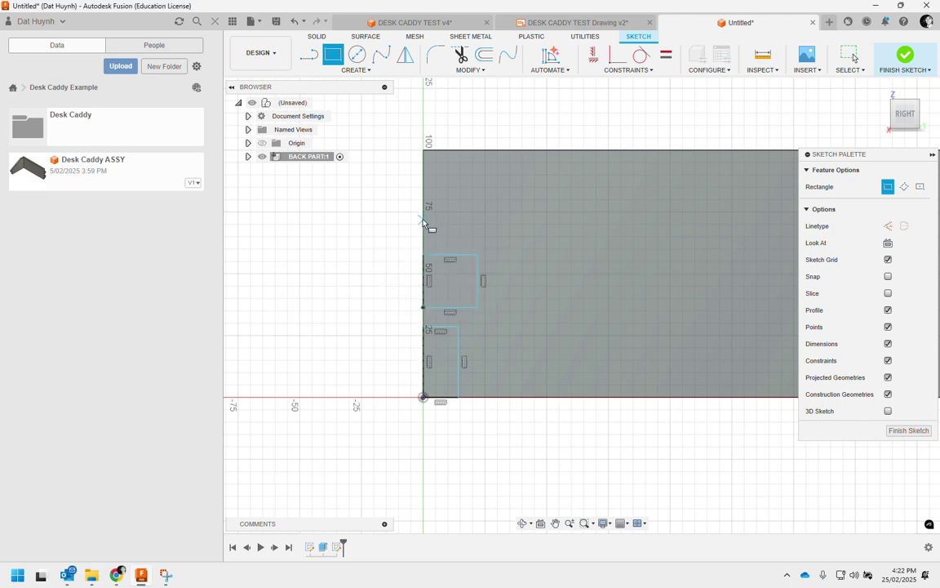
click(423, 214)
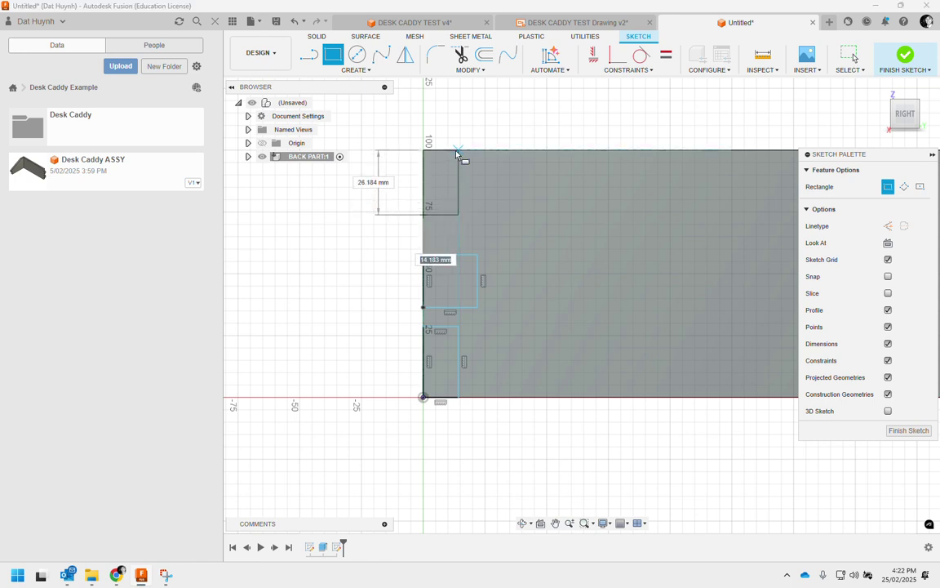
click(459, 150)
right_click(487, 115)
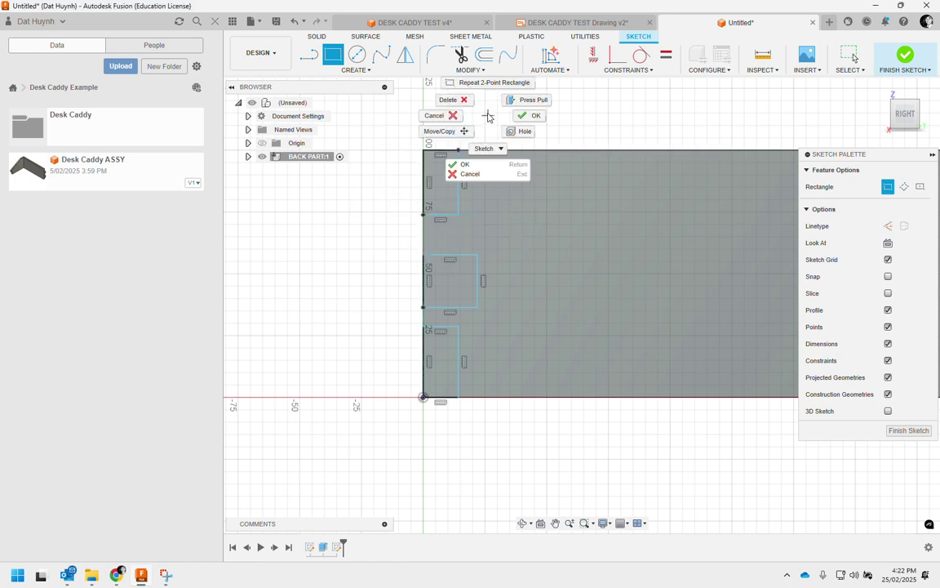
click(518, 116)
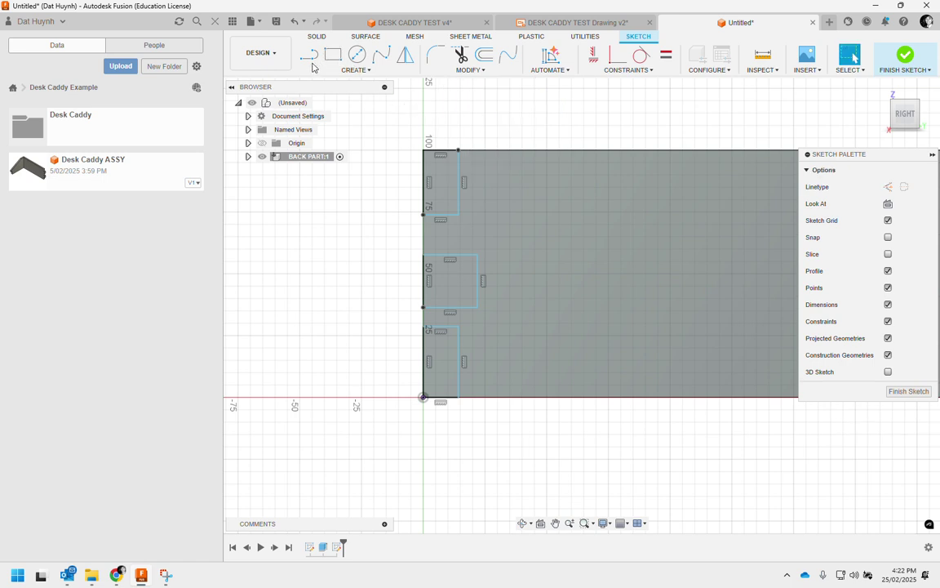
- Resize the lowest rectangle freely to about 28 mm wide and 19 mm high
click(459, 361)
drag(460, 363, 493, 363)
drag(457, 328, 472, 350)
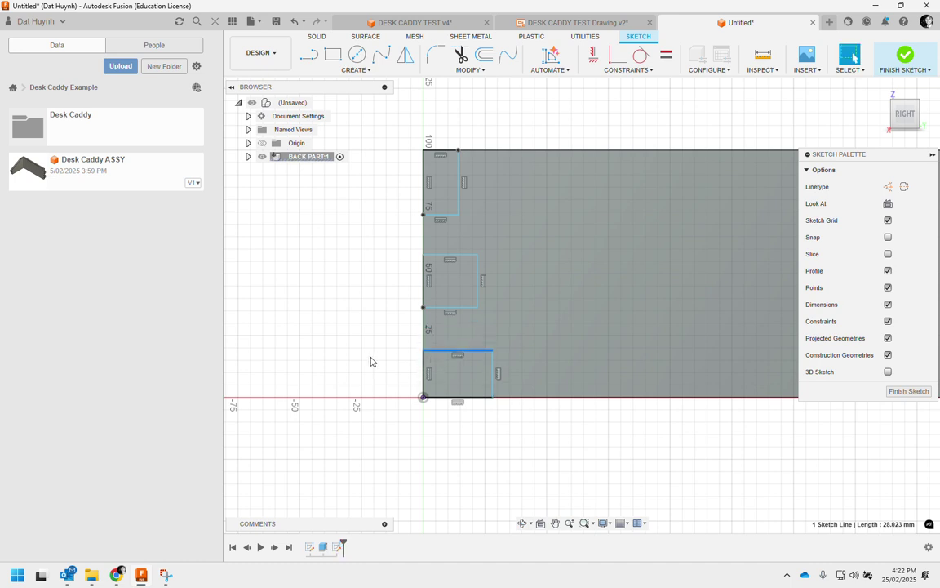
- Dimension the lowest rectangle's bottom edge with Sketch Dimension and set its width to 12 mm
click(419, 382)
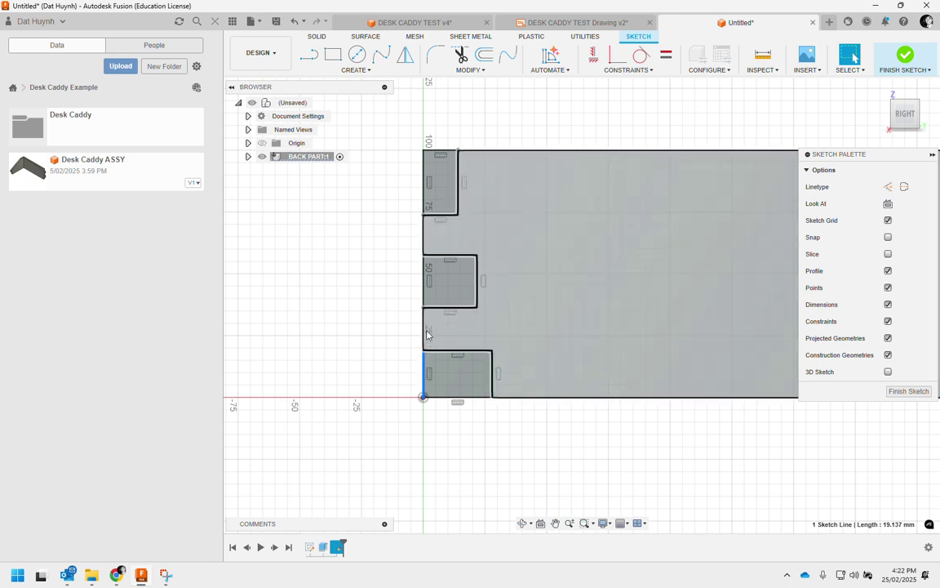
click(417, 378)
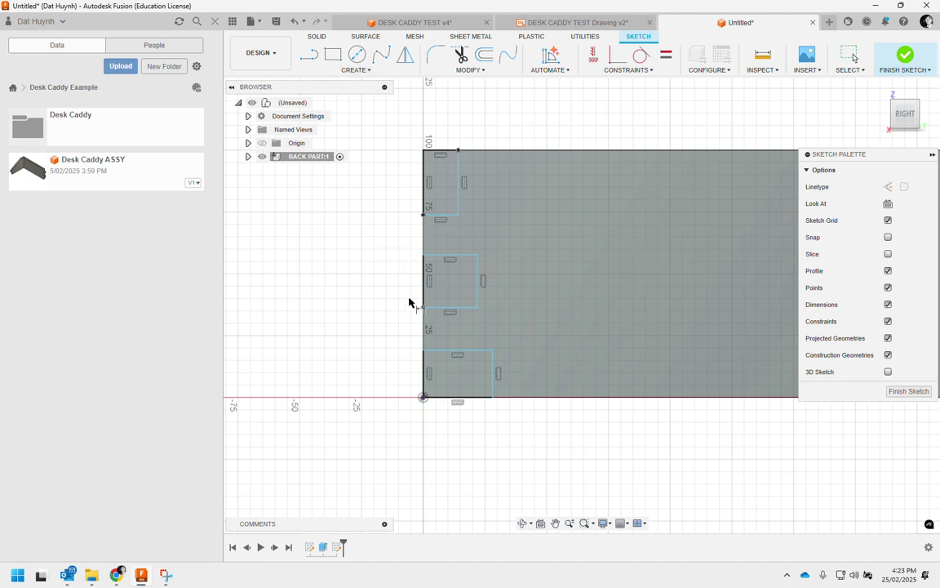
click(450, 398)
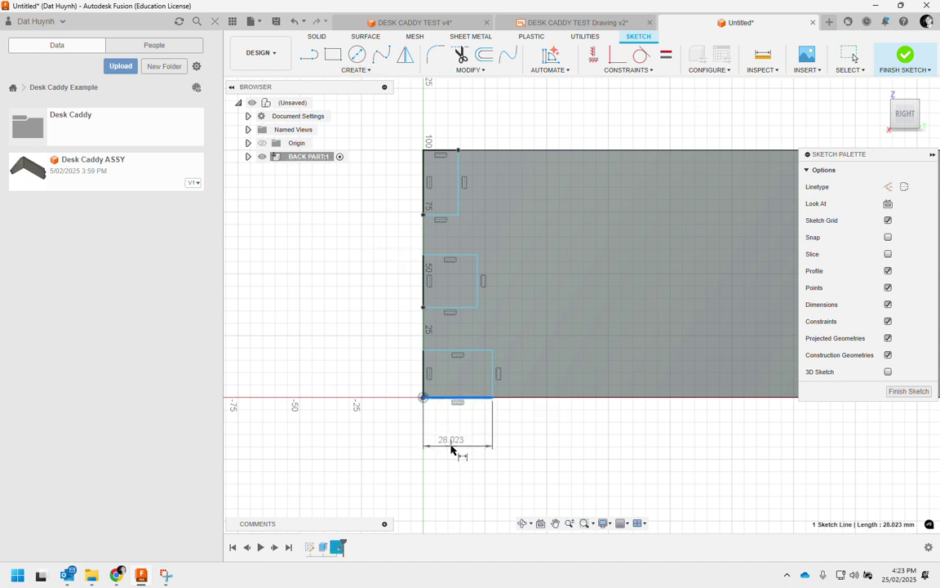
click(457, 448)
key(BackSpace)
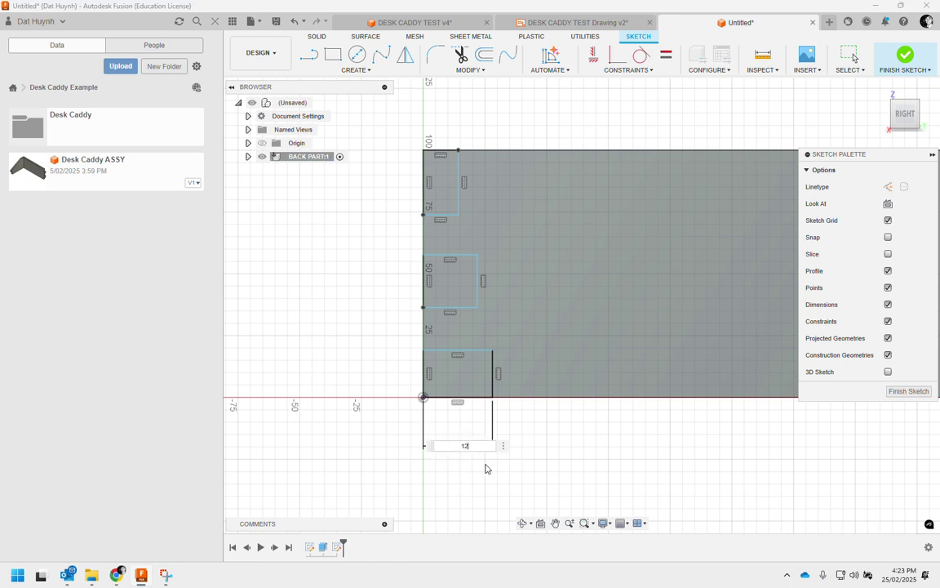
key(Return)
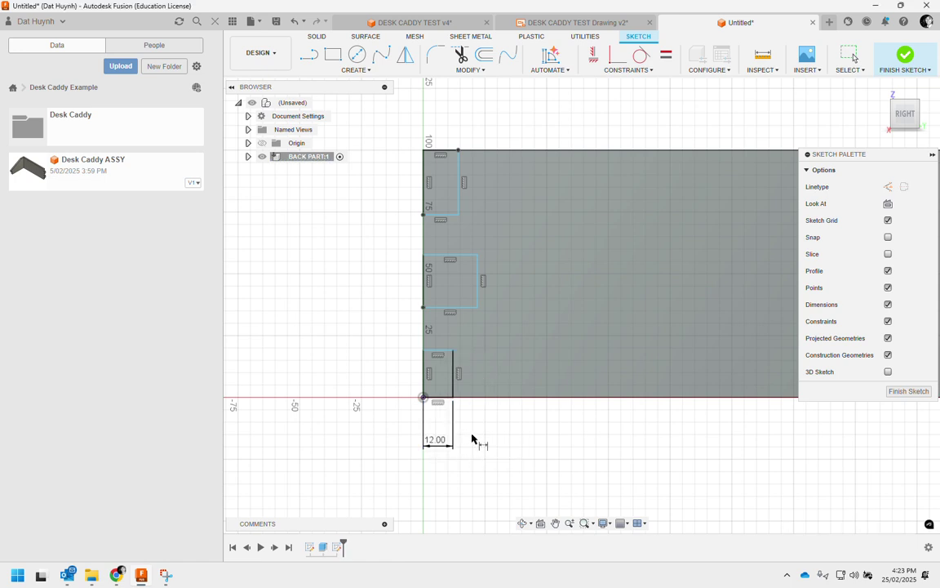
- Dimension the lowest rectangle between its two corners on the board's end edge, setting its height to 20 mm
click(424, 397)
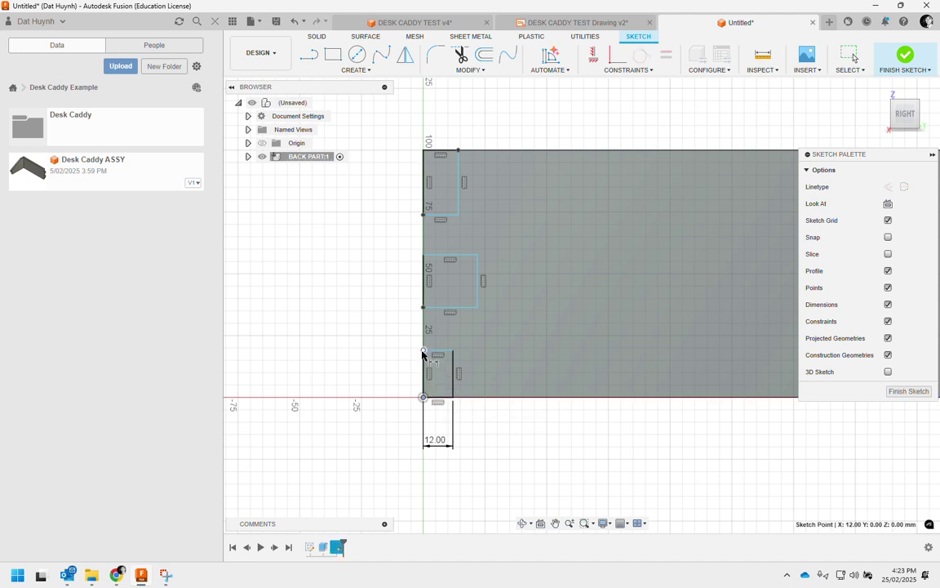
click(423, 351)
click(361, 377)
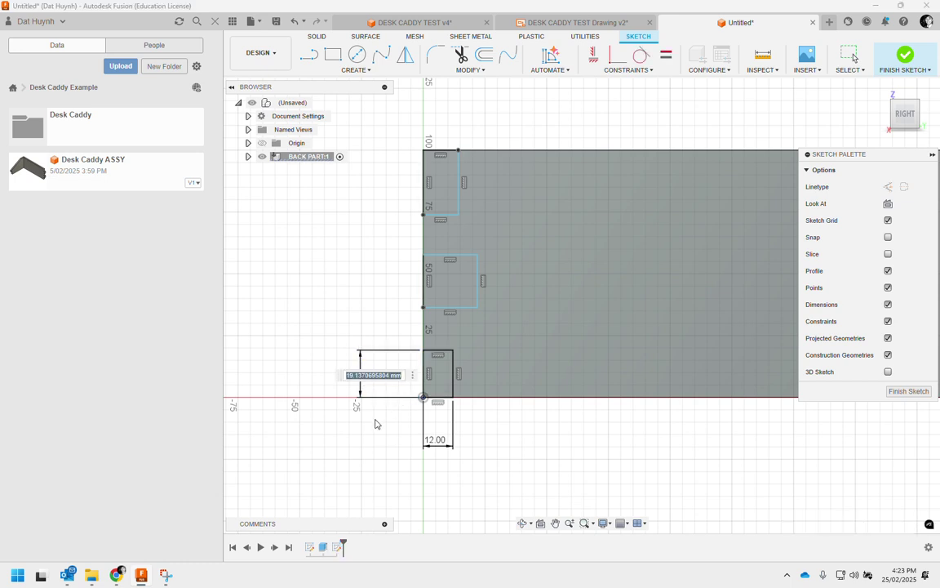
text(20)
key(Return)
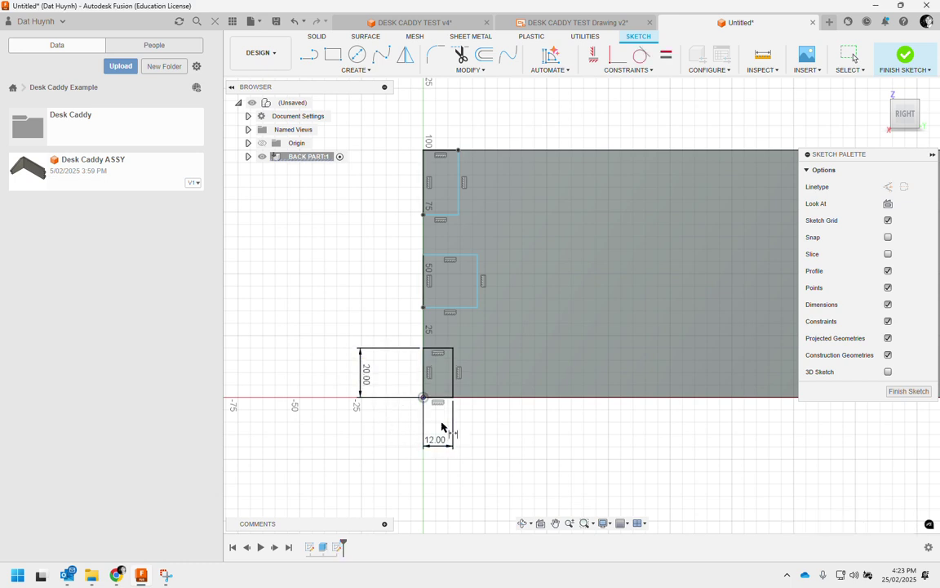
right_click(352, 302)
key(Escape)
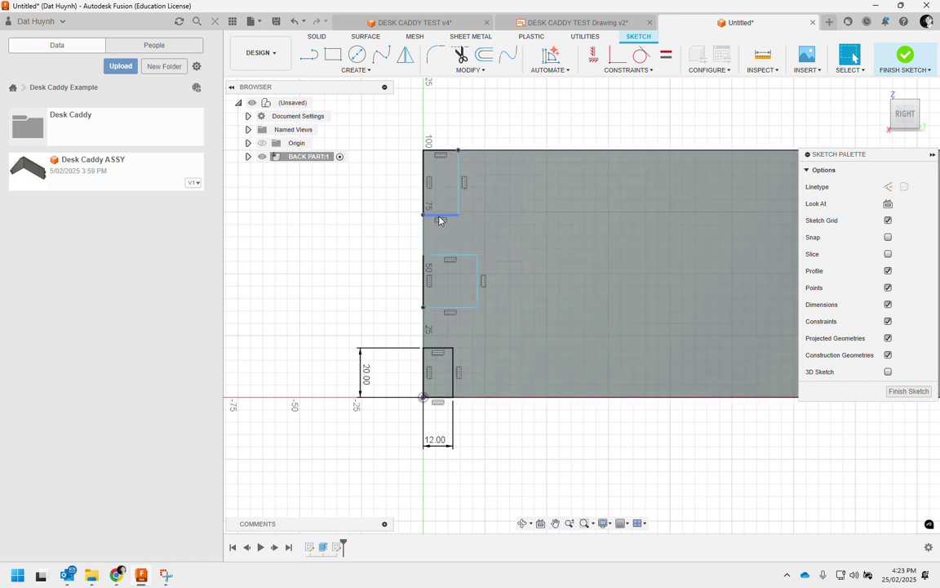
- Pull the middle rectangle's free lower corner inward to narrow it, and browse the available sketch constraints
click(461, 318)
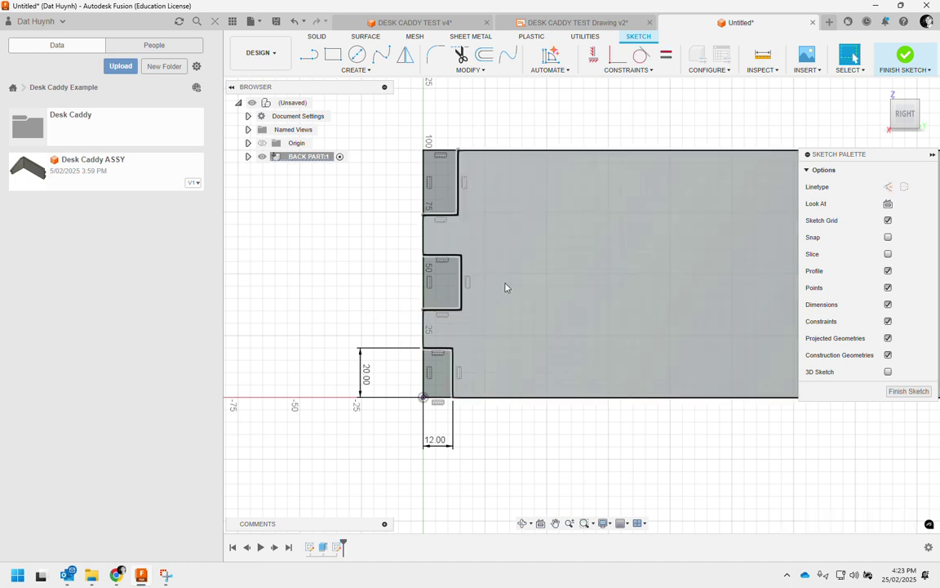
click(621, 71)
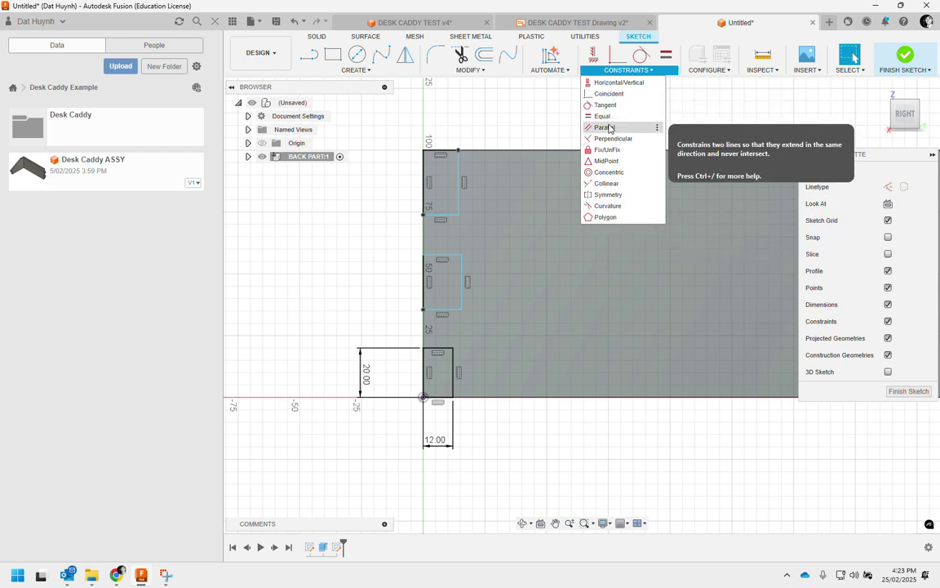
click(421, 253)
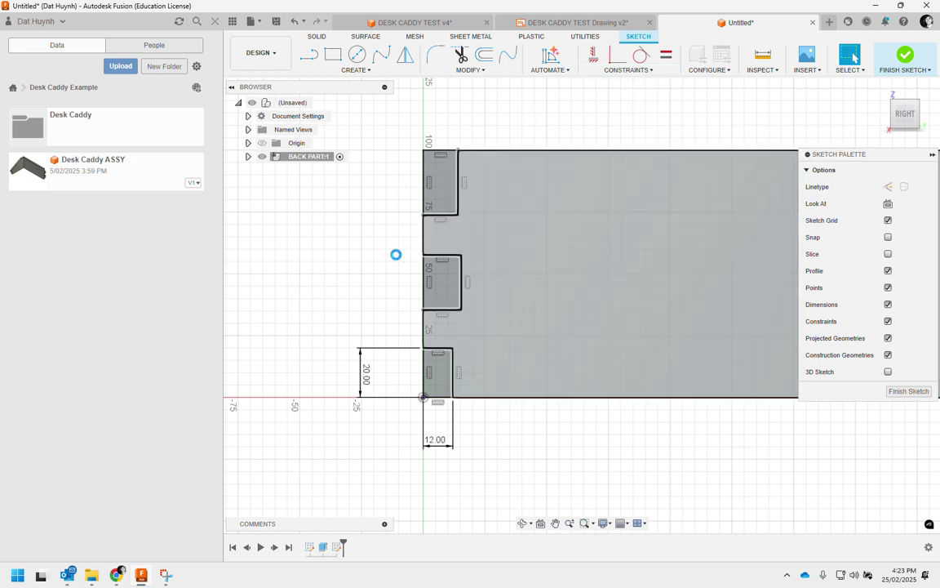
- Apply a Collinear constraint between the inner vertical edges of the middle rectangle and the lowest rectangle
click(460, 294)
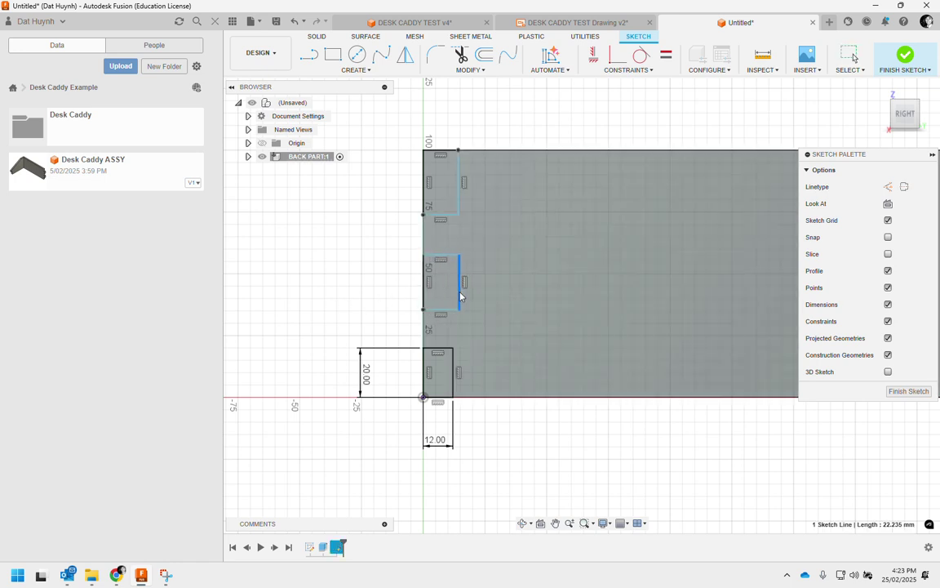
click(453, 365)
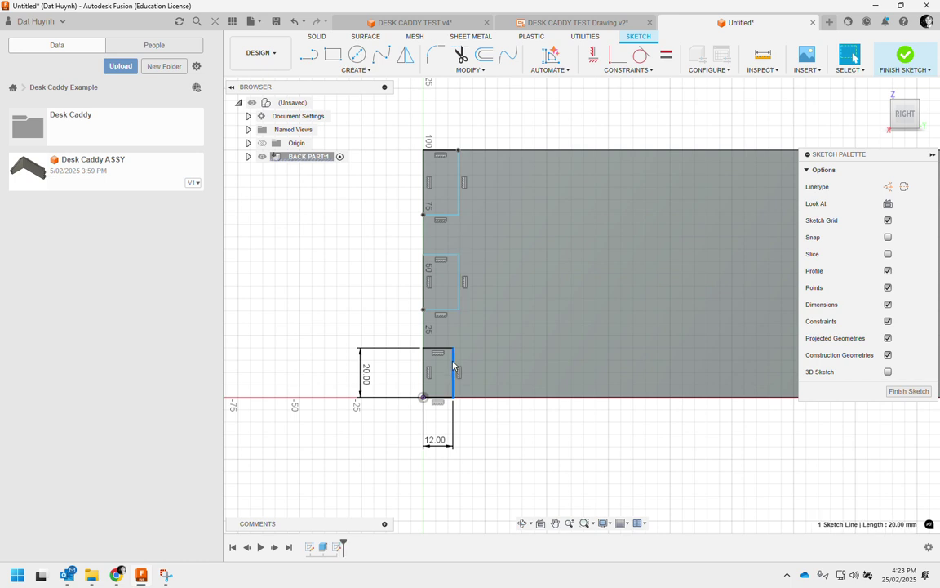
click(620, 71)
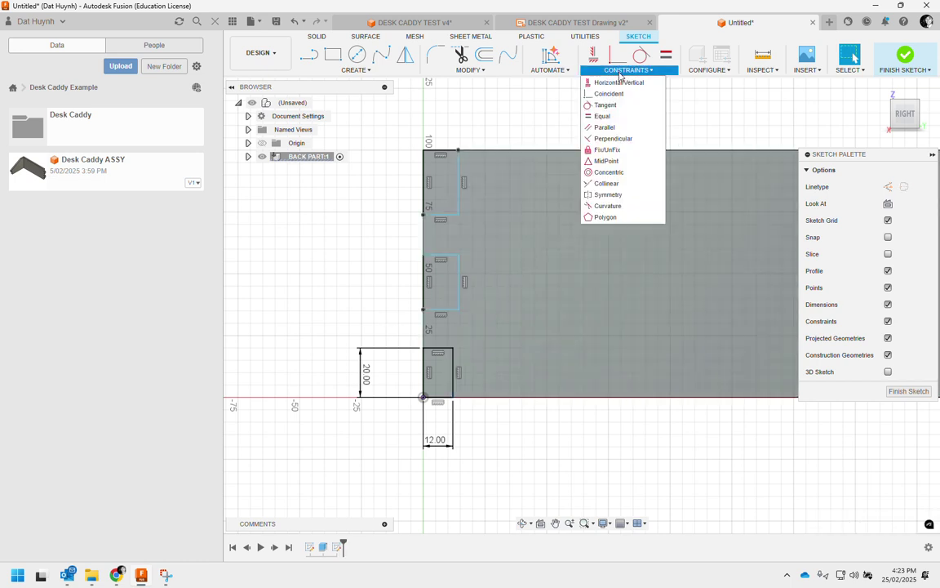
click(602, 185)
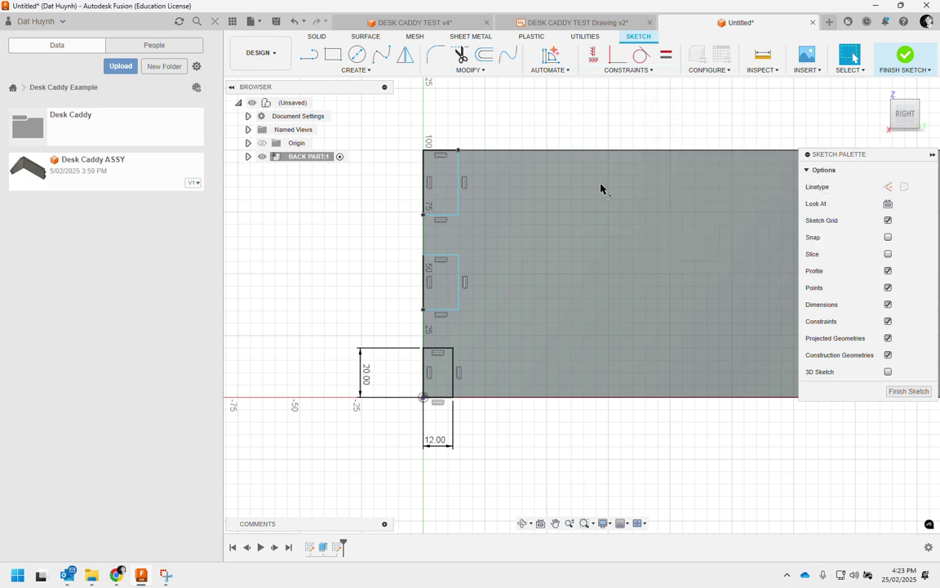
click(458, 299)
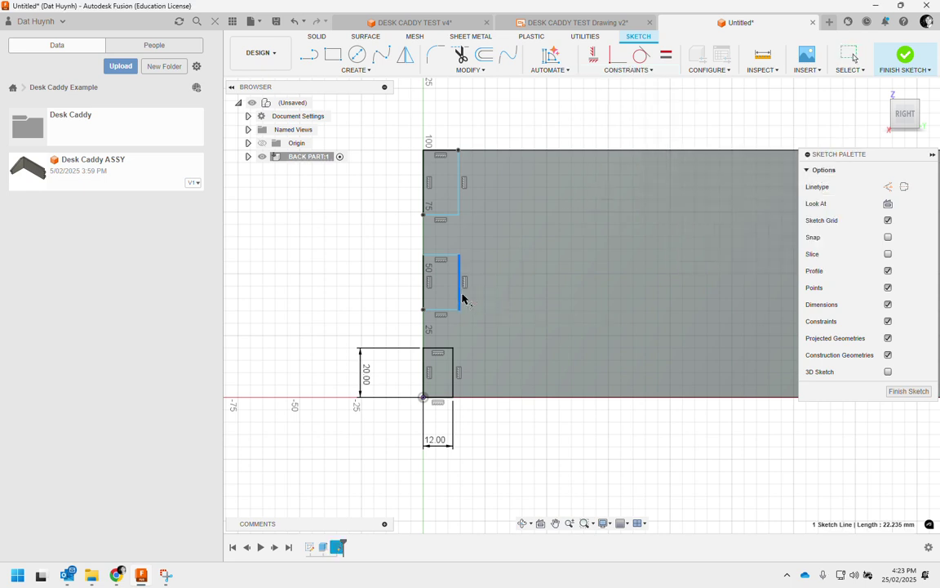
click(453, 364)
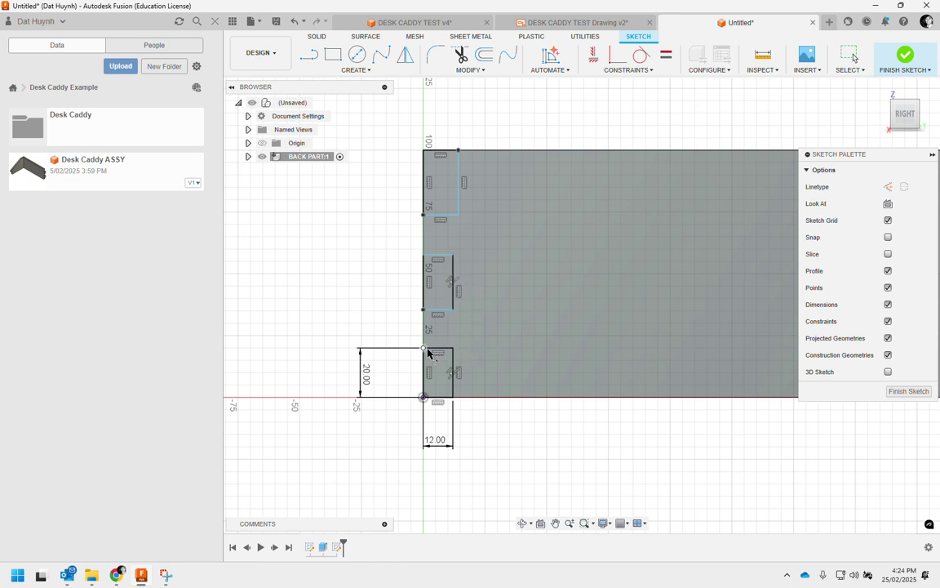
right_click(356, 231)
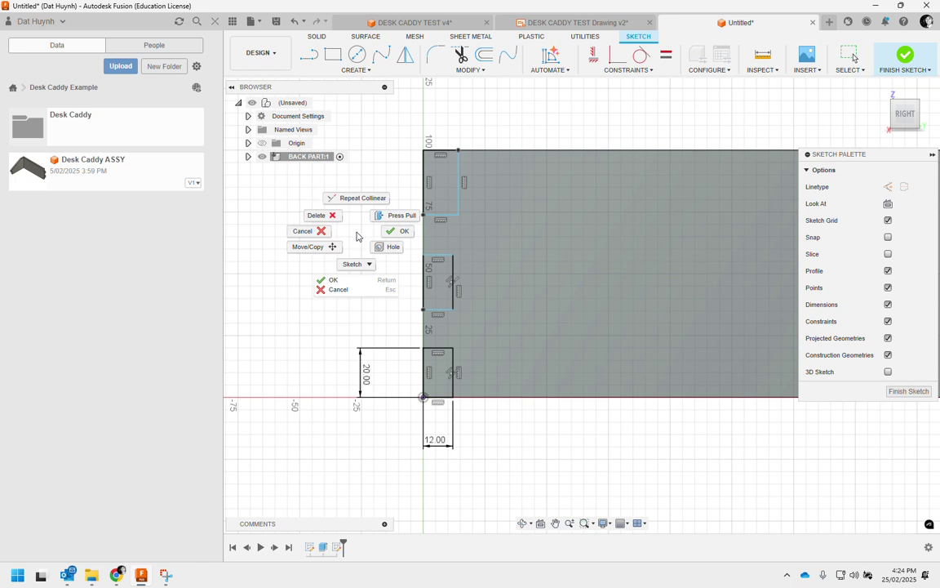
key(Escape)
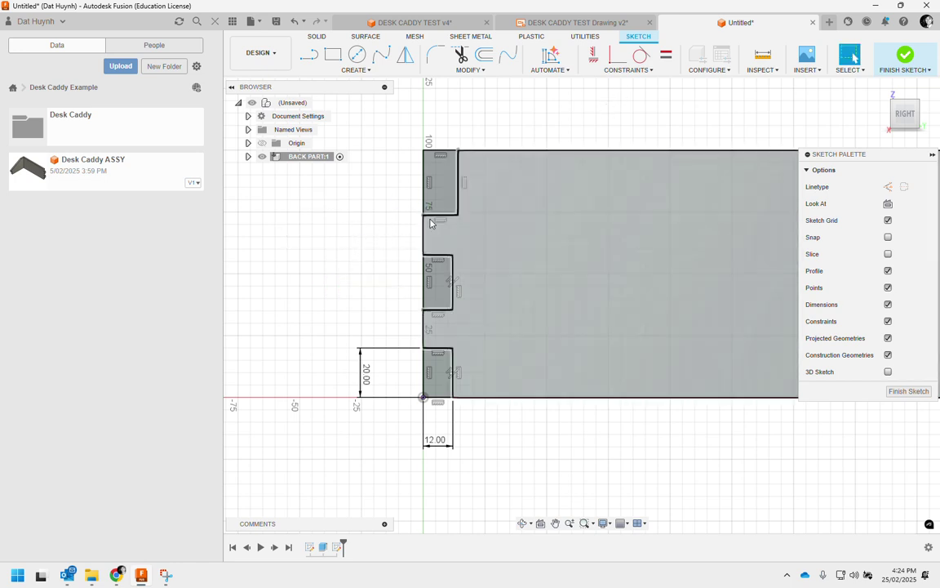
- Apply an Equal constraint between the uppermost rectangle's bottom edge and the middle rectangle's top edge
click(641, 70)
click(604, 116)
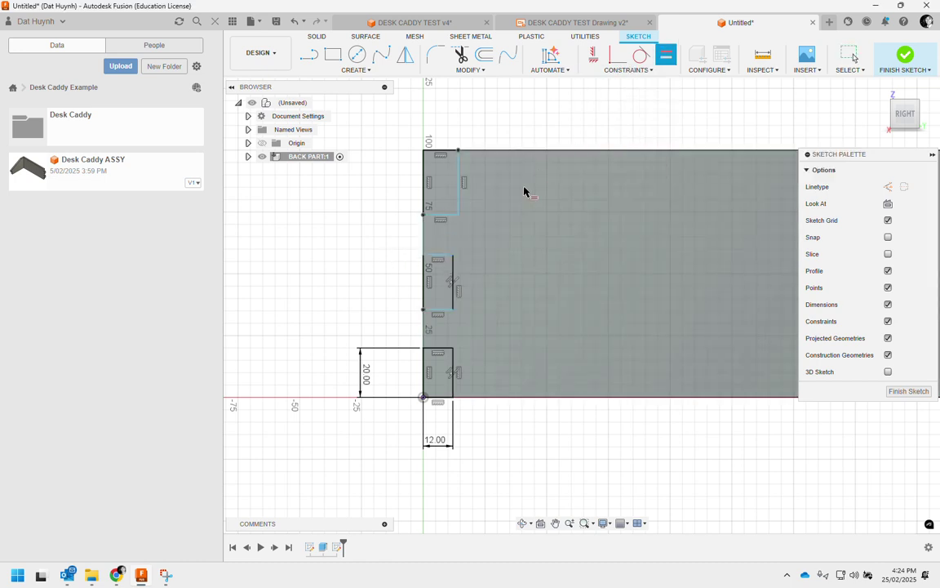
click(441, 215)
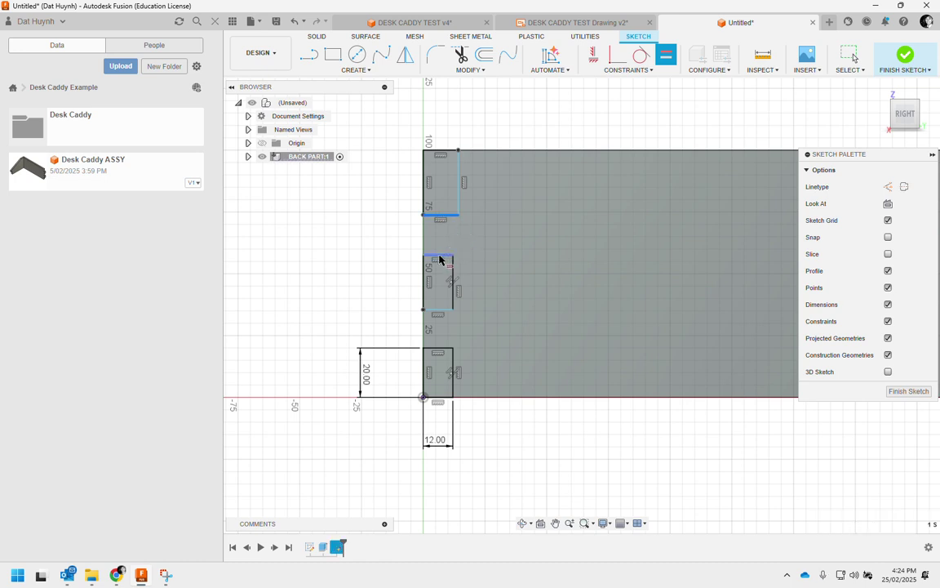
click(439, 257)
right_click(403, 231)
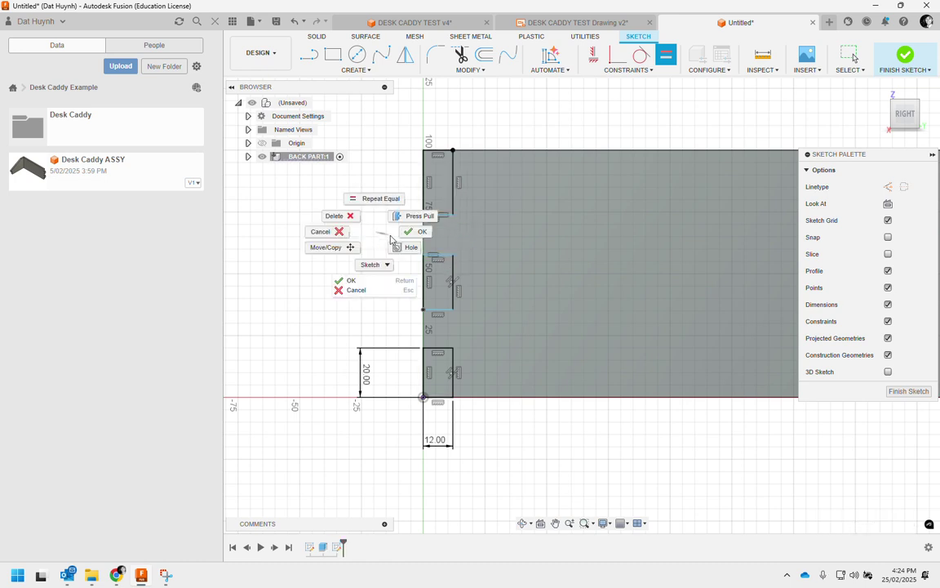
click(409, 239)
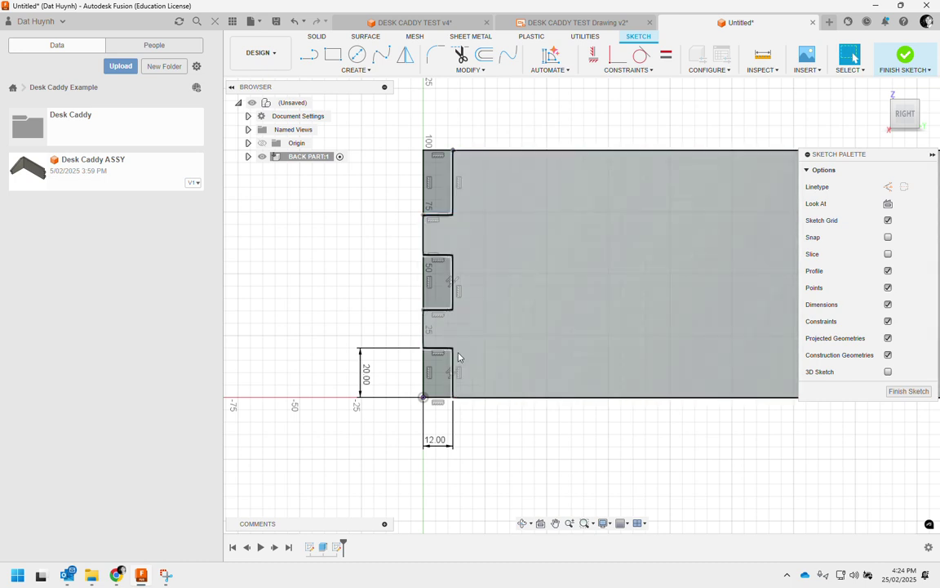
- Pull the middle rectangle's free upper inner corner down and back up to test how its height moves
click(454, 253)
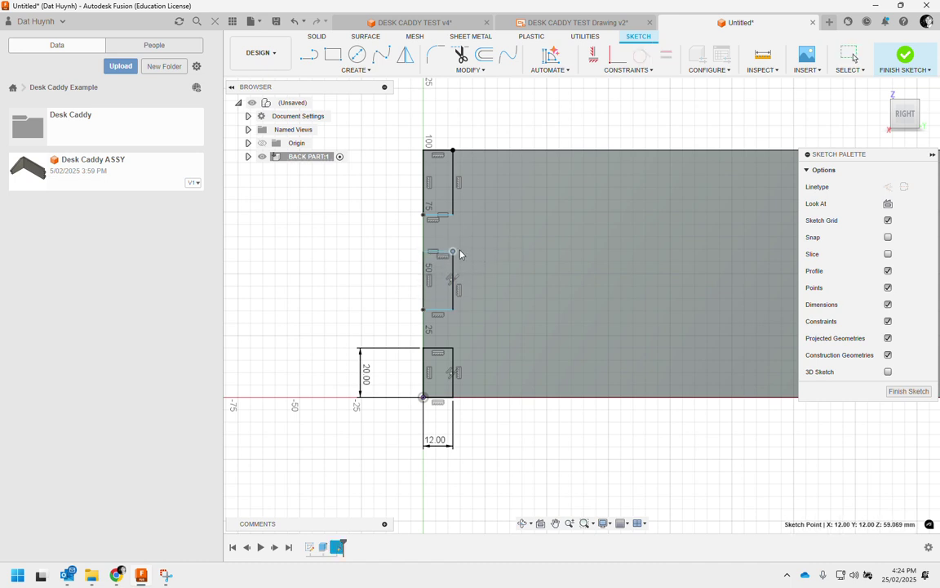
drag(460, 253, 459, 269)
click(455, 278)
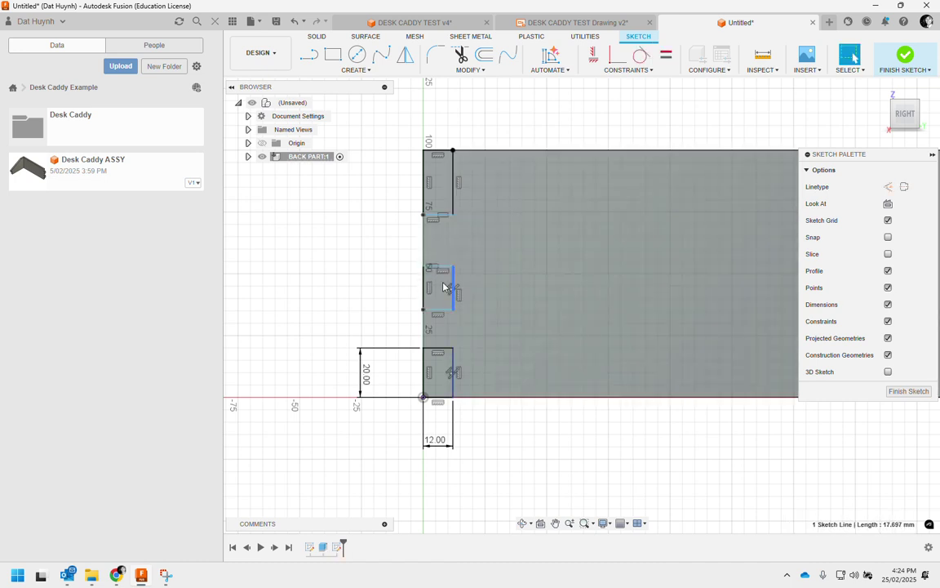
mouse_move(453, 269)
mouse_down()
mouse_move(451, 247)
mouse_move(453, 259)
mouse_up()
click(360, 284)
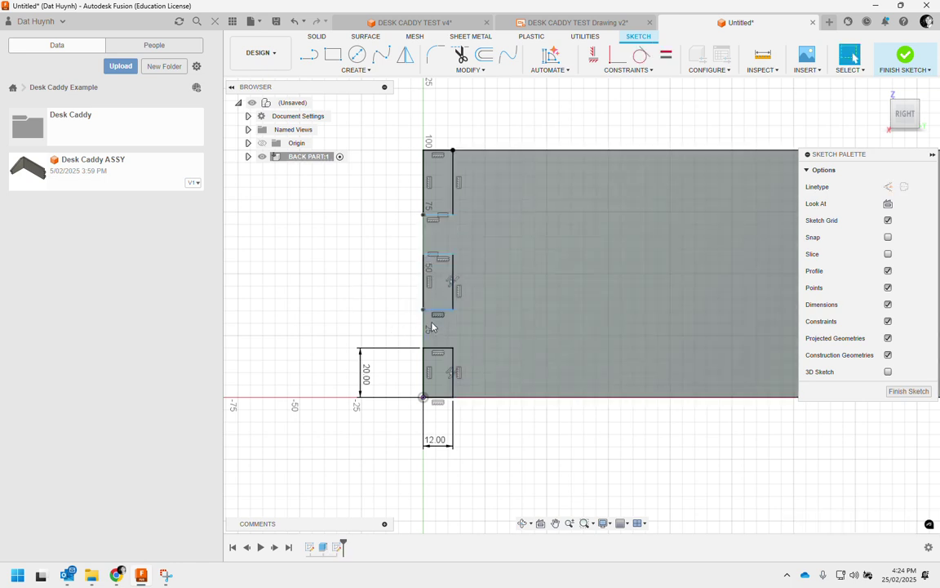
- Dimension from the origin to the middle rectangle's lower outer corner with Sketch Dimension, setting the height to 40 mm
click(351, 71)
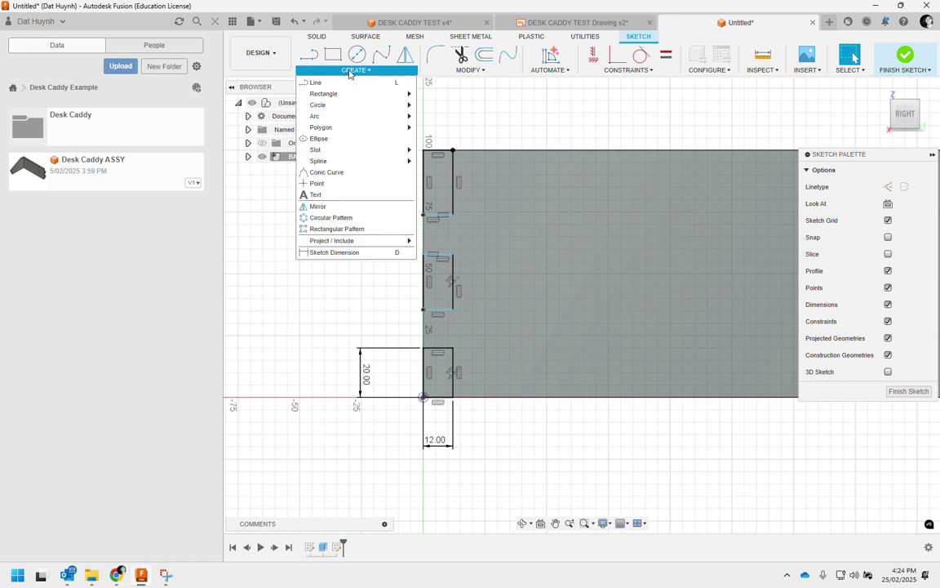
click(336, 253)
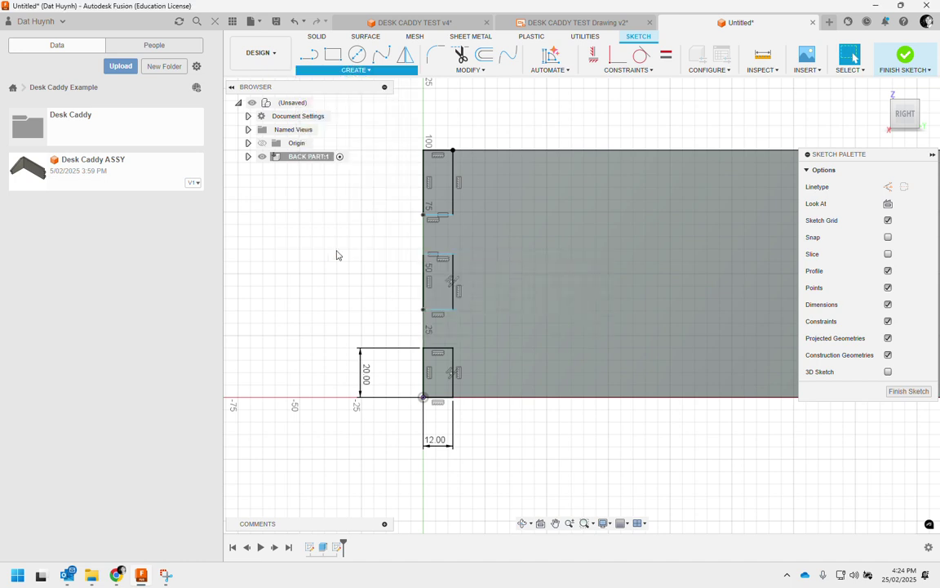
click(425, 399)
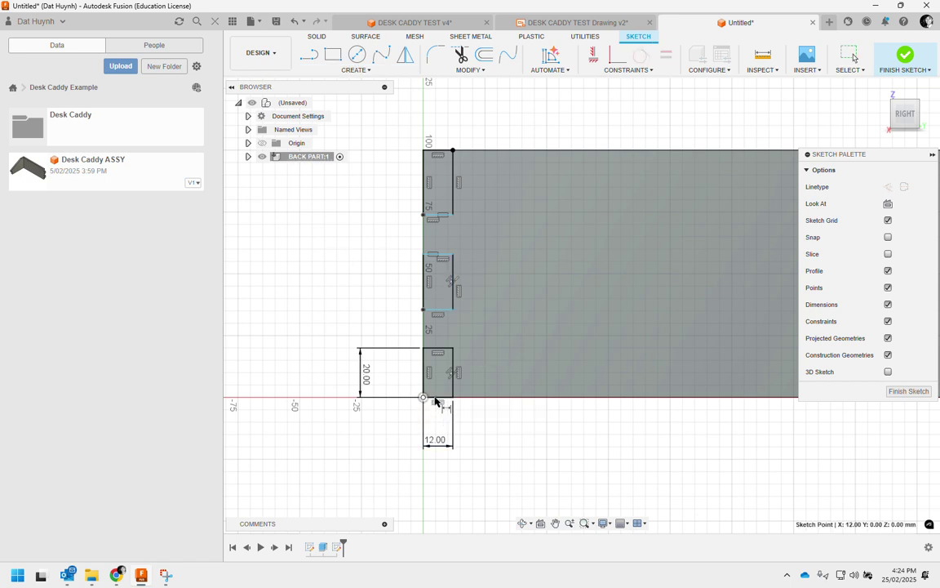
click(423, 311)
click(323, 341)
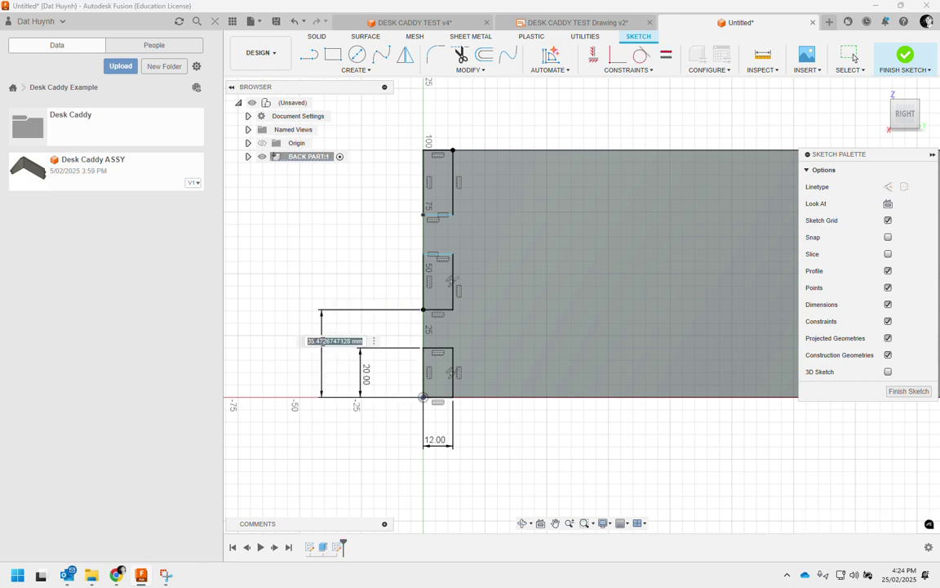
text(40)
key(Return)
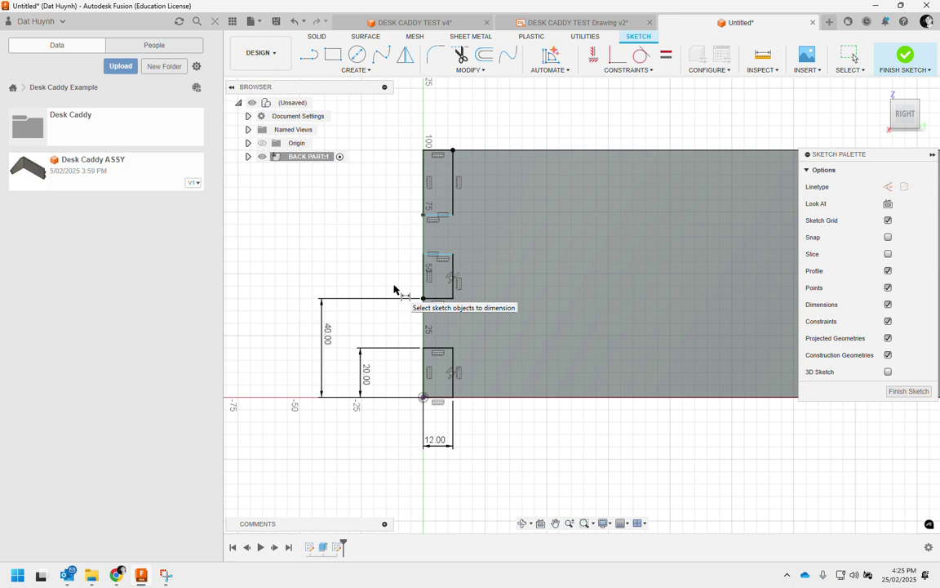
- Dimension from the lowest rectangle's bottom edge to the middle rectangle's top edge and set it to 60 mm
click(372, 348)
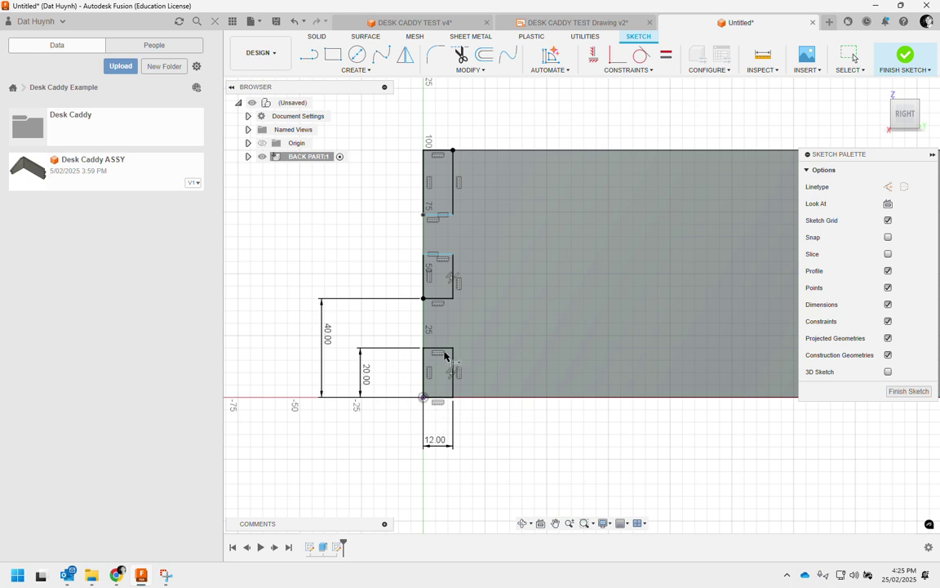
click(438, 398)
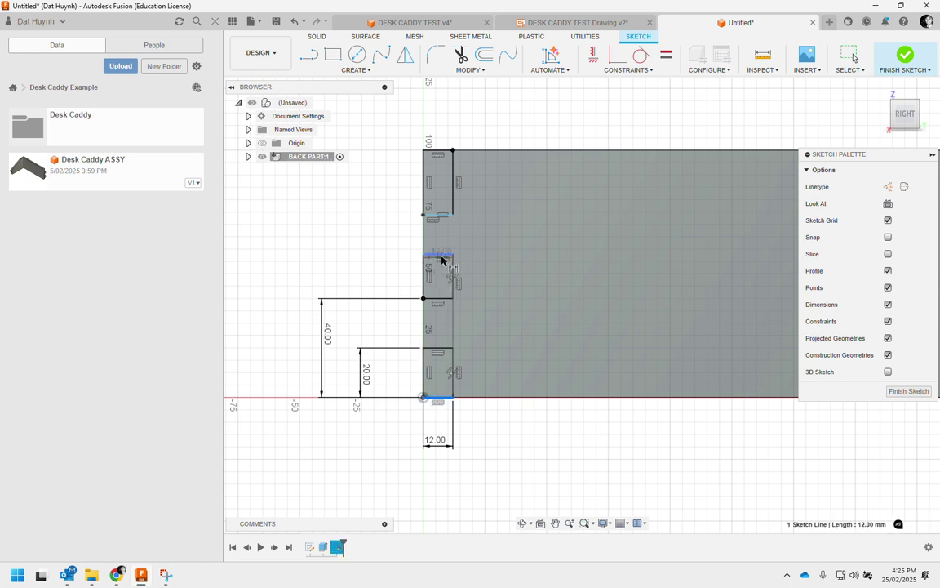
click(442, 259)
click(292, 286)
text(6)
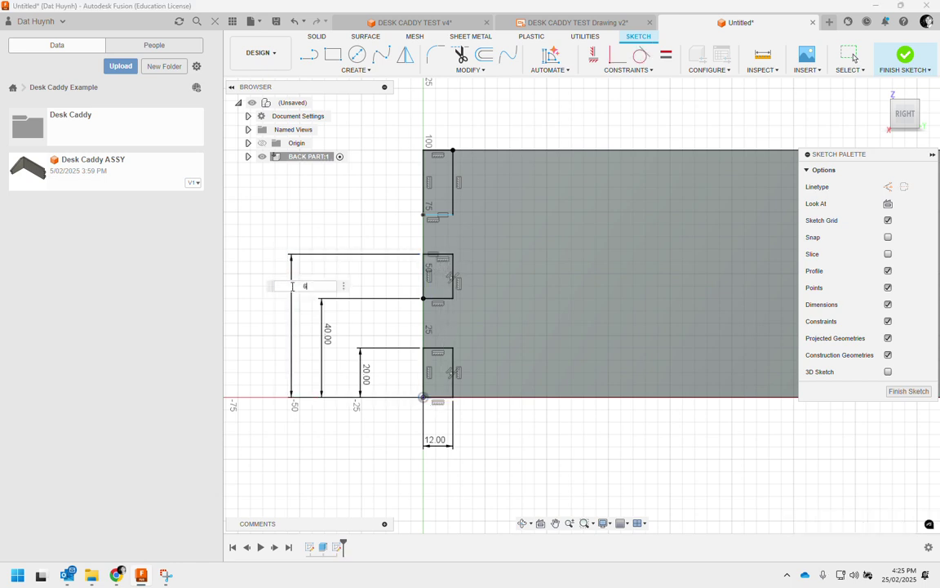
text(0)
key(Return)
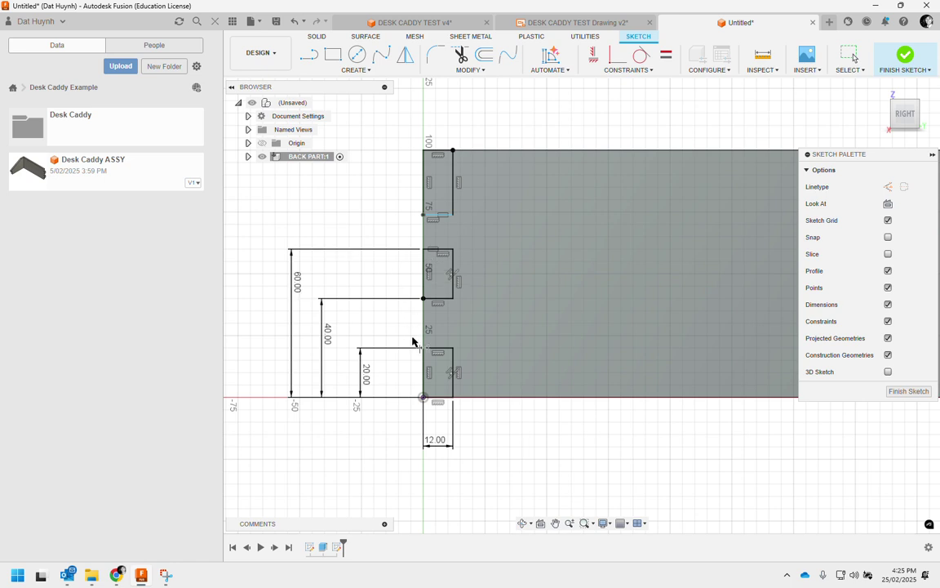
- Dimension from the lowest rectangle's bottom edge to the uppermost rectangle's bottom edge and set it to 80 mm
click(438, 397)
click(430, 216)
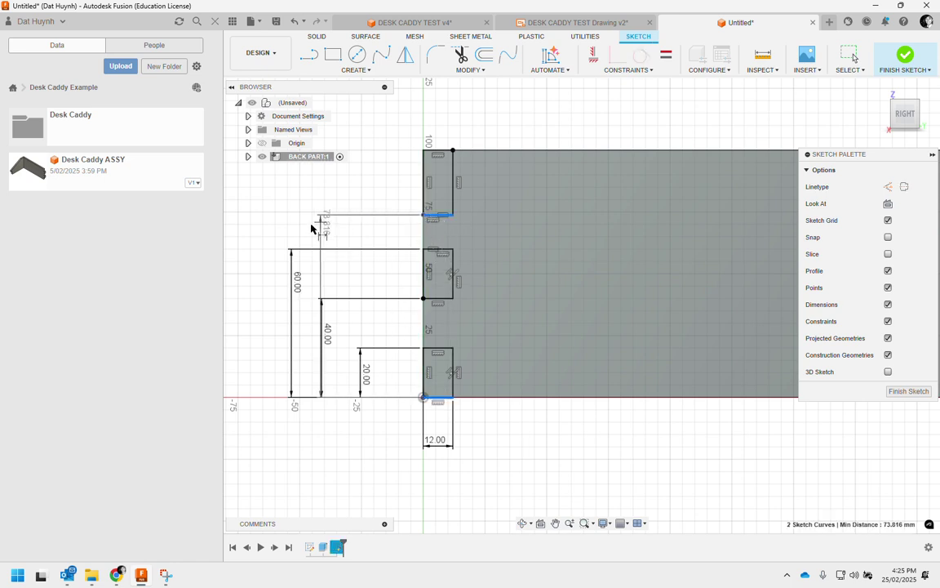
click(258, 238)
text(80)
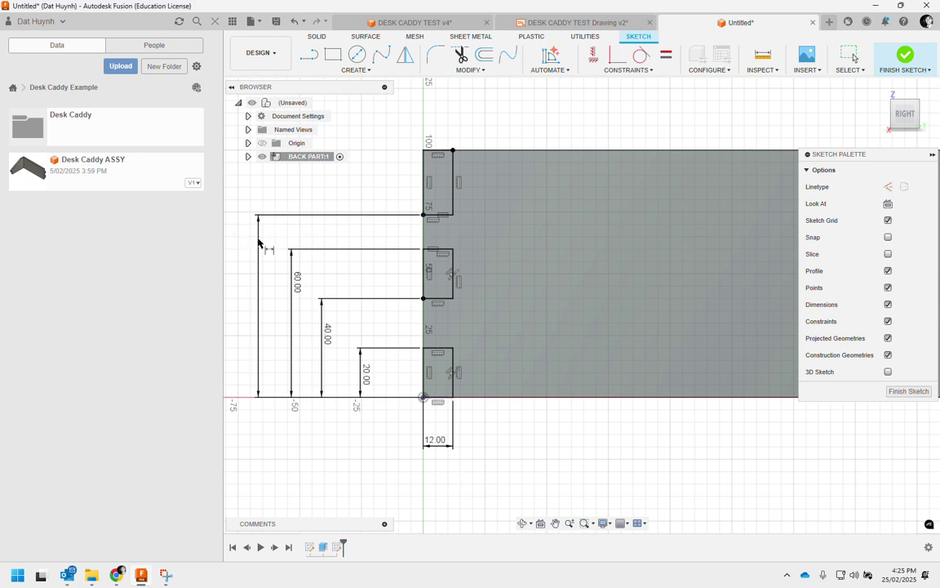
key(Return)
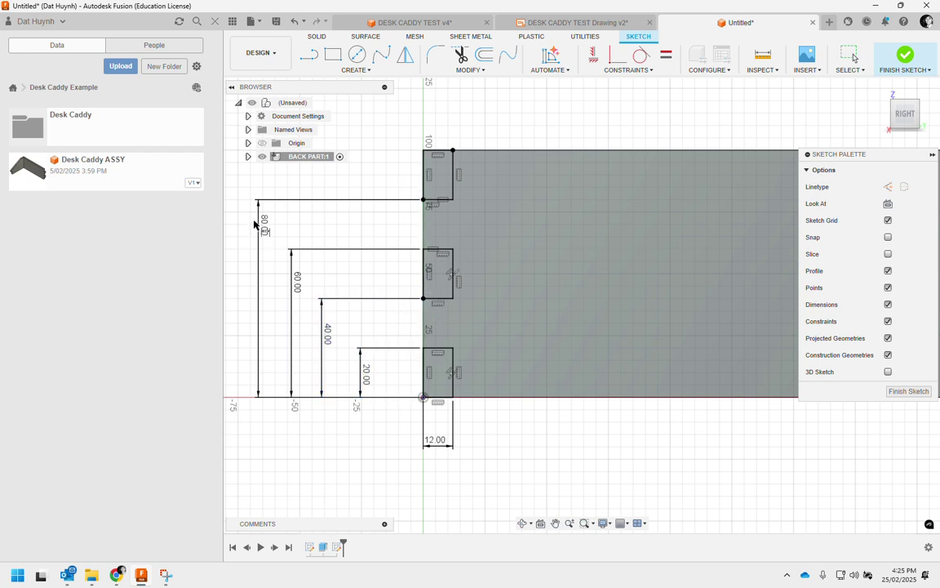
- Finish the finger-joint sketch and reopen Sketch2 of BACK PART for editing
scroll(361, 261, down, 1)
middle_drag(361, 260, 428, 302)
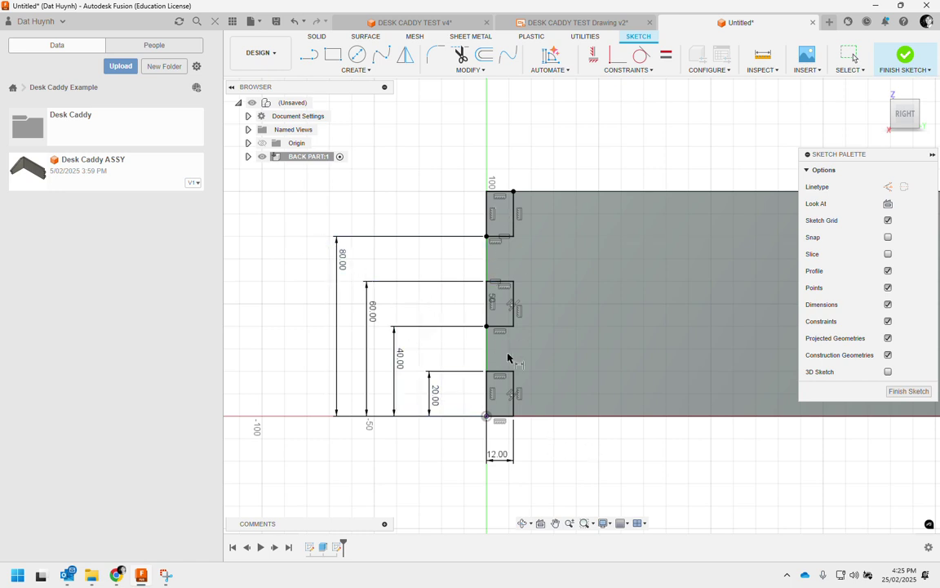
click(904, 57)
scroll(558, 327, down, 2)
middle_drag(660, 285, 502, 299)
scroll(472, 334, up, 1)
scroll(516, 342, down, 1)
scroll(505, 336, up, 1)
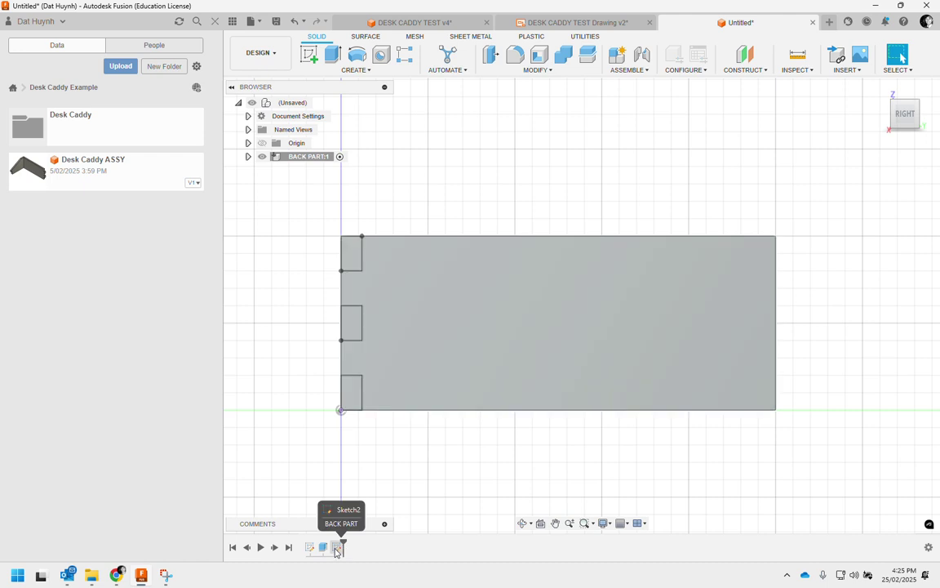
click(336, 548)
right_click(339, 548)
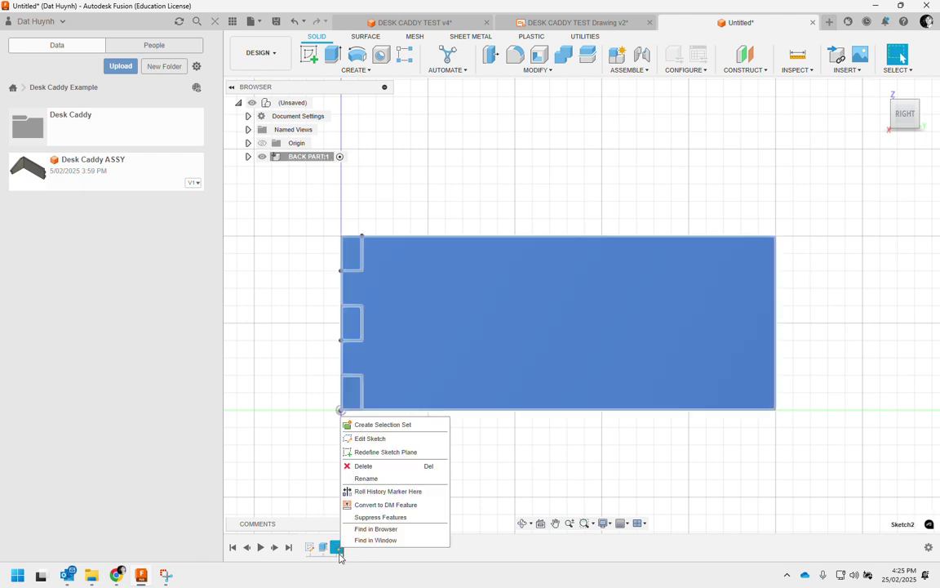
click(352, 394)
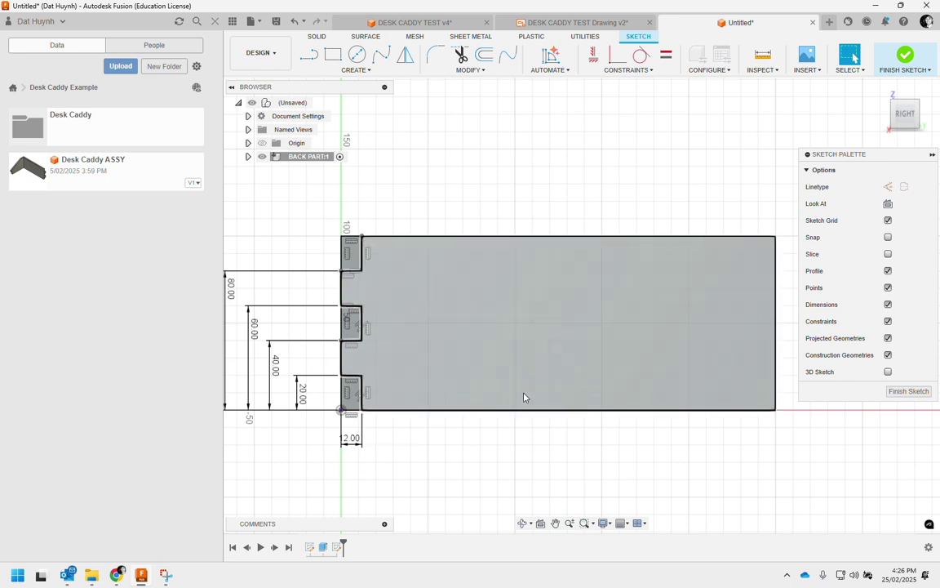
- Draw a vertical line across the board from the midpoint of its top edge to the midpoint of its bottom edge
middle_drag(552, 310, 499, 341)
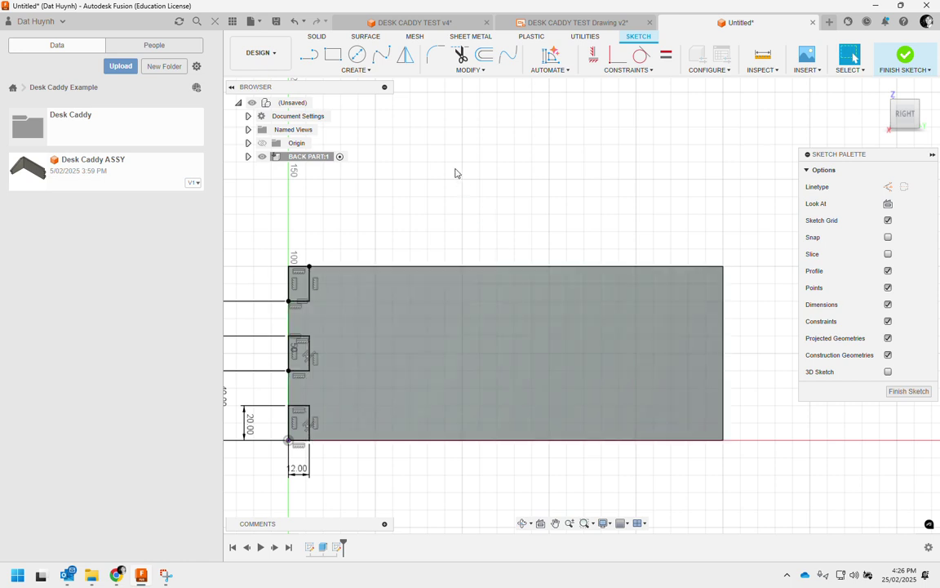
click(356, 71)
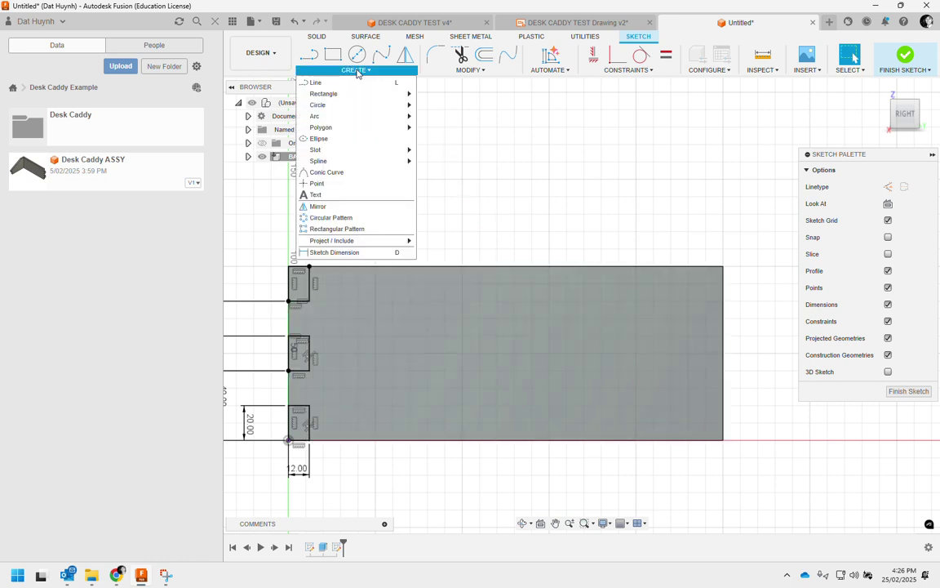
click(320, 82)
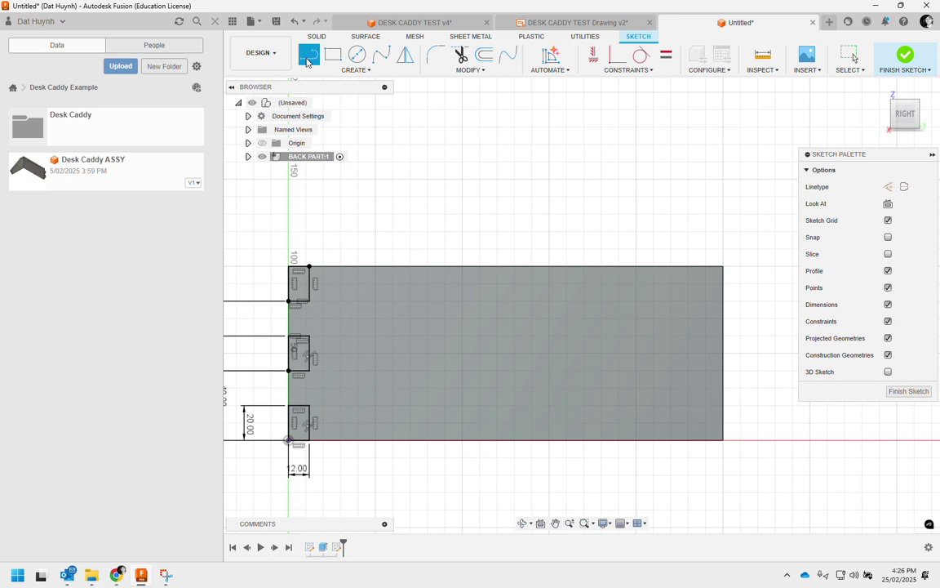
click(505, 267)
click(506, 440)
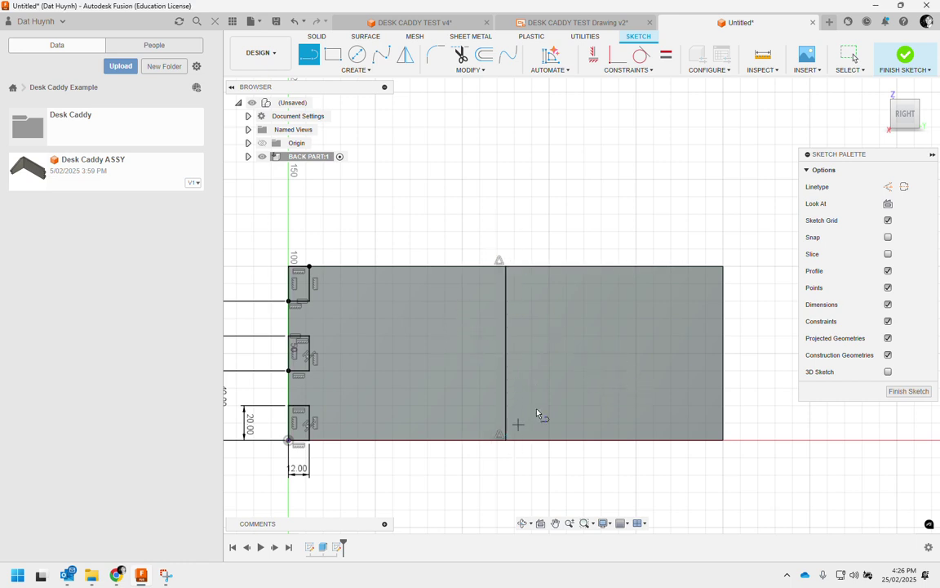
- Convert the vertical middle line of the board's sketch to the centerline linetype
right_click(548, 202)
click(586, 202)
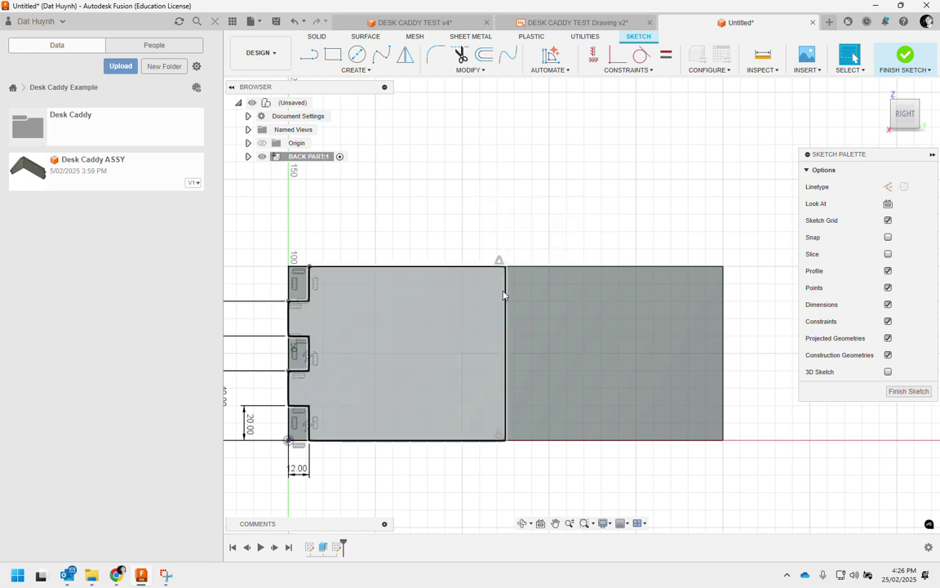
click(503, 295)
click(505, 295)
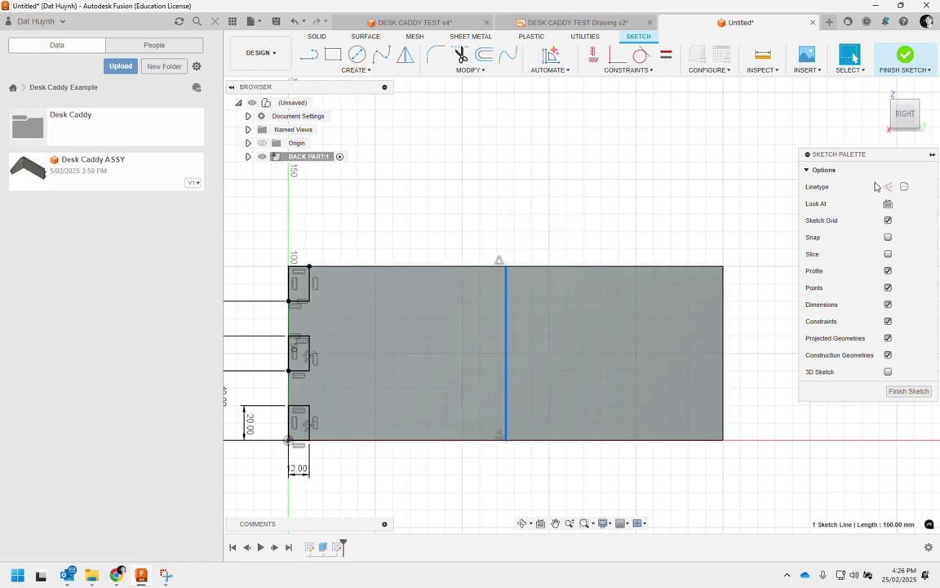
click(906, 187)
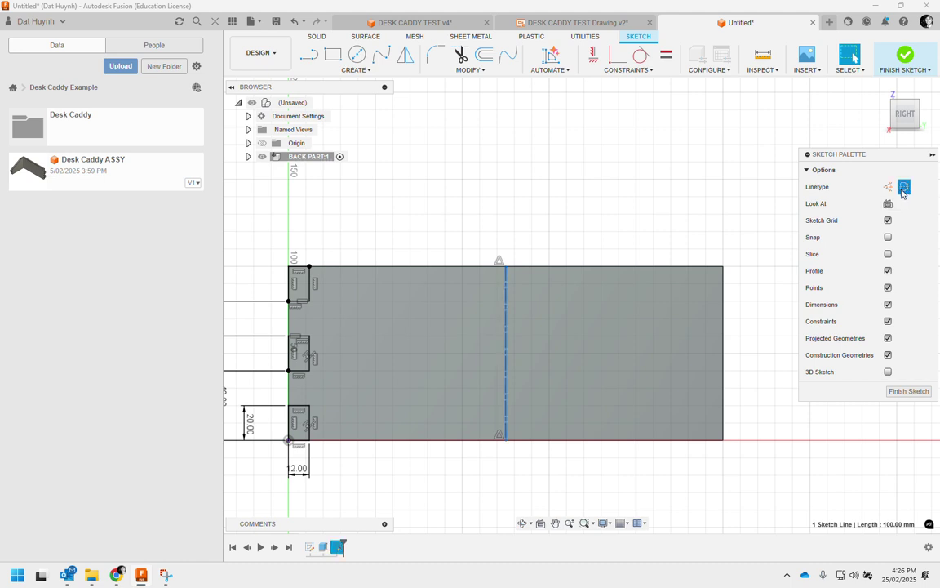
click(645, 217)
- Mirror the three finger-joint rectangles about the centerline onto the board's opposite end
drag(253, 248, 354, 490)
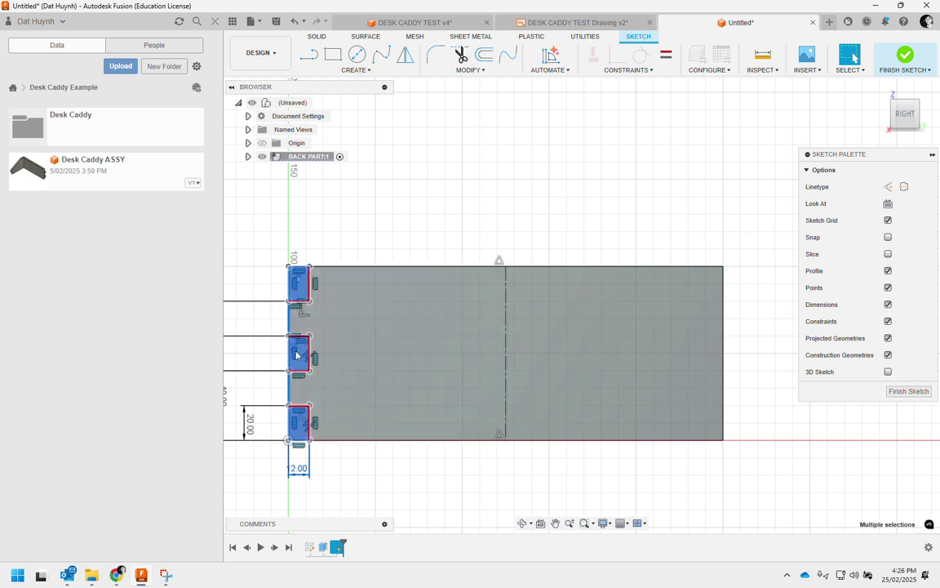
click(405, 59)
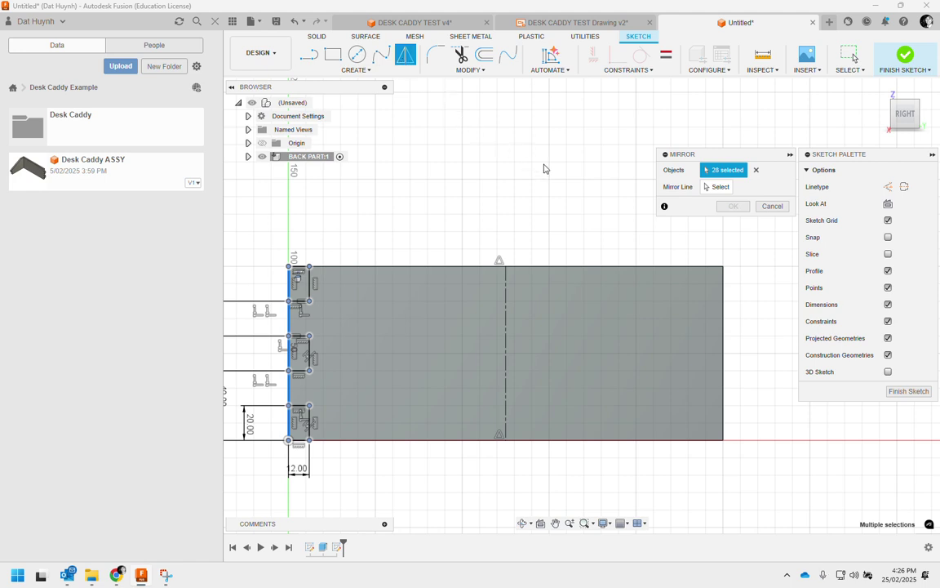
click(716, 186)
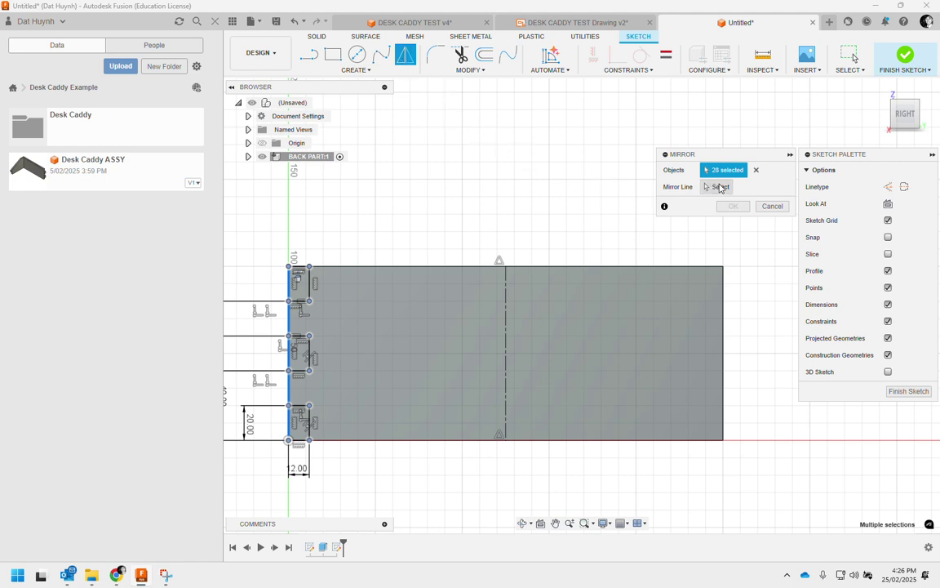
click(506, 296)
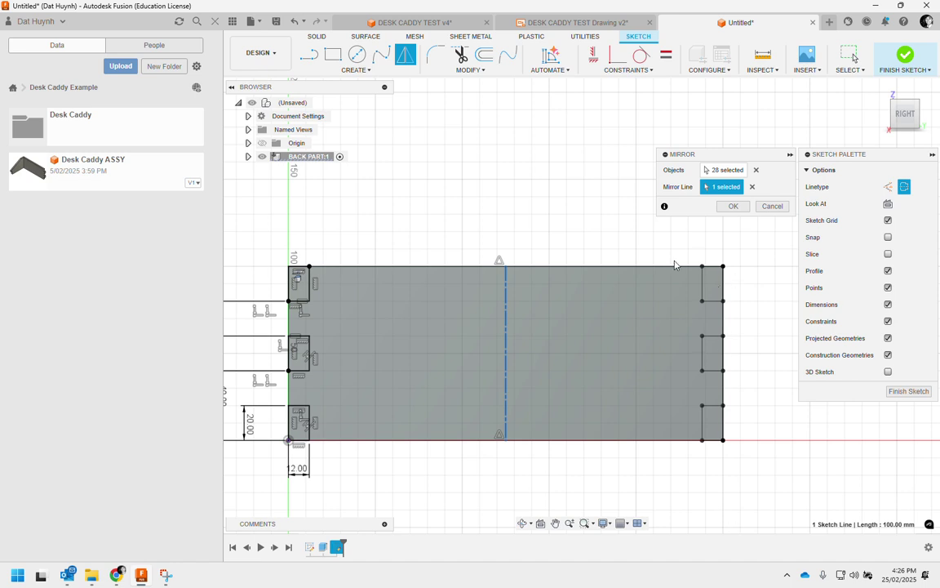
click(732, 206)
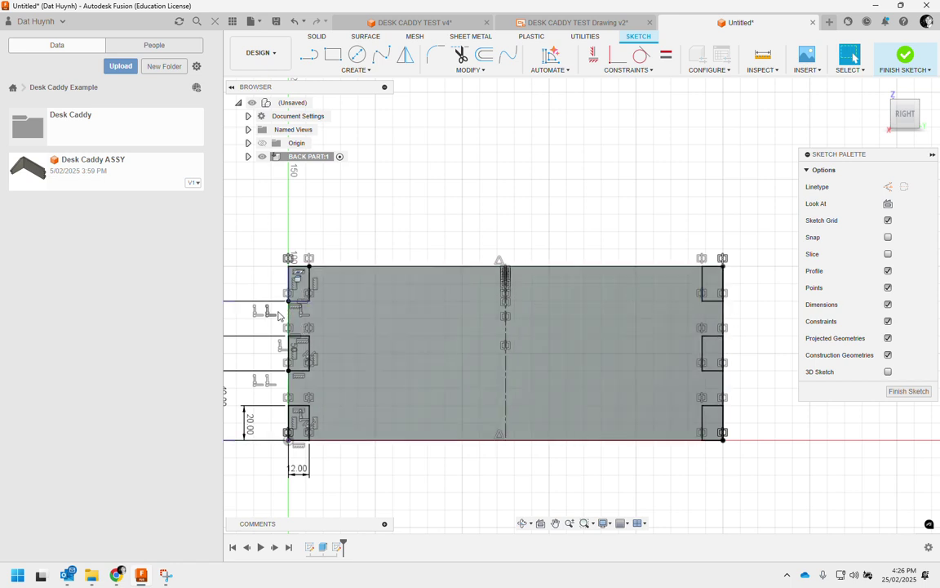
- Test the mirrored rectangles by setting the joint width to 20 mm, and restore it to 12 mm
double_click(299, 469)
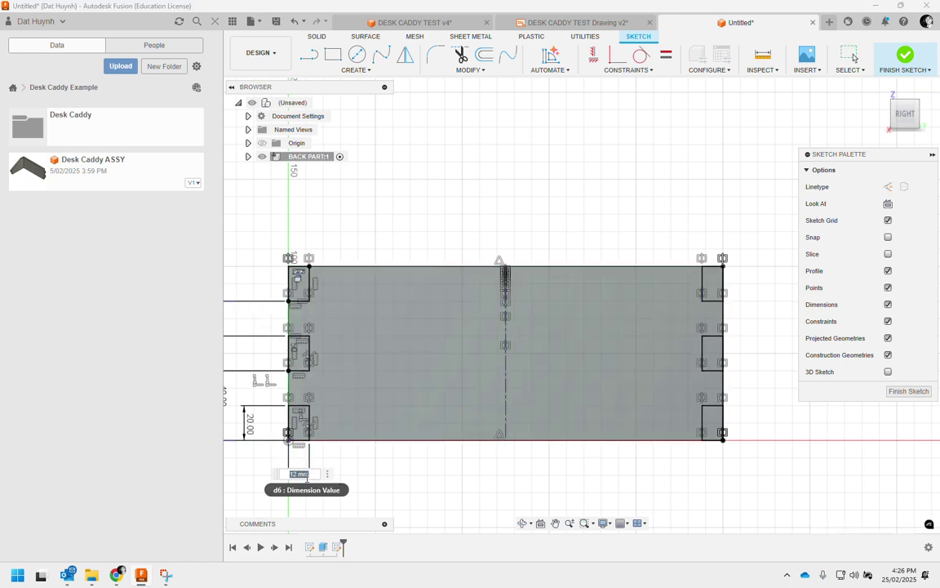
text(20)
key(Return)
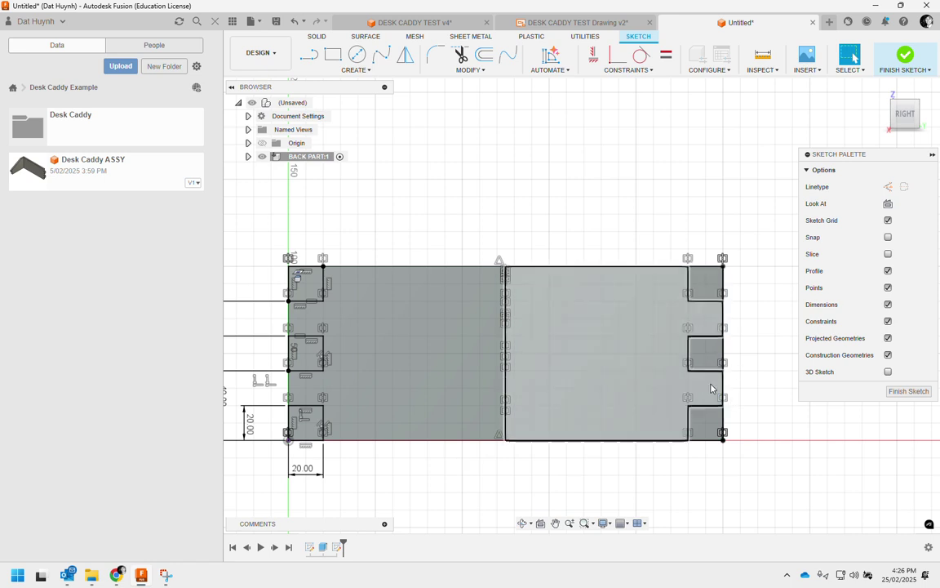
double_click(309, 472)
text(12)
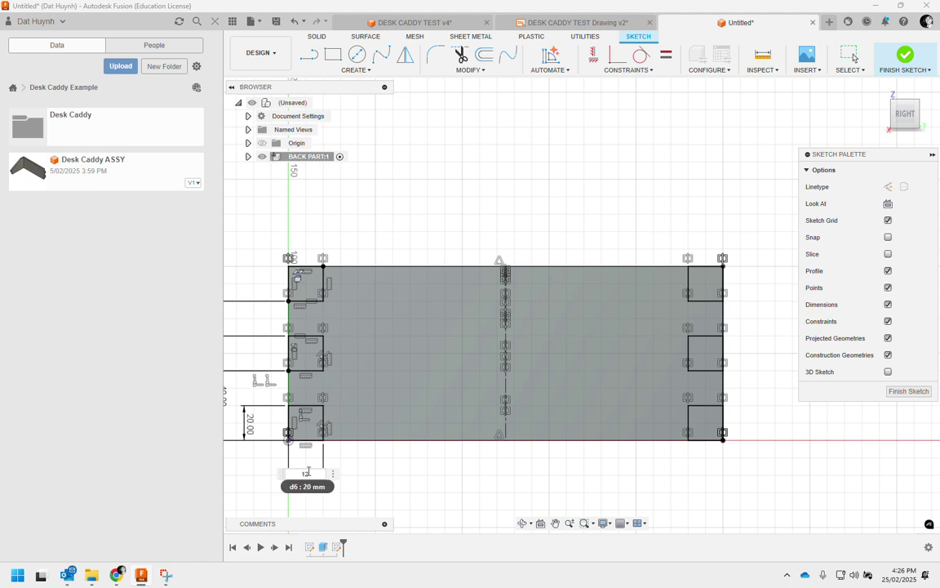
key(Return)
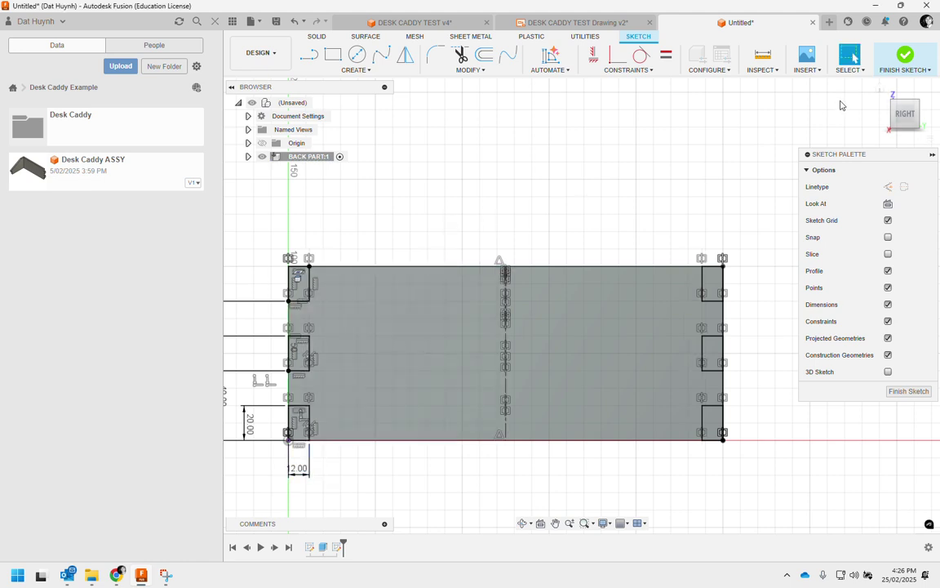
- Finish the sketch and set up a cut extrusion of the three rectangles at the origin end with a distance of -40 mm
click(904, 57)
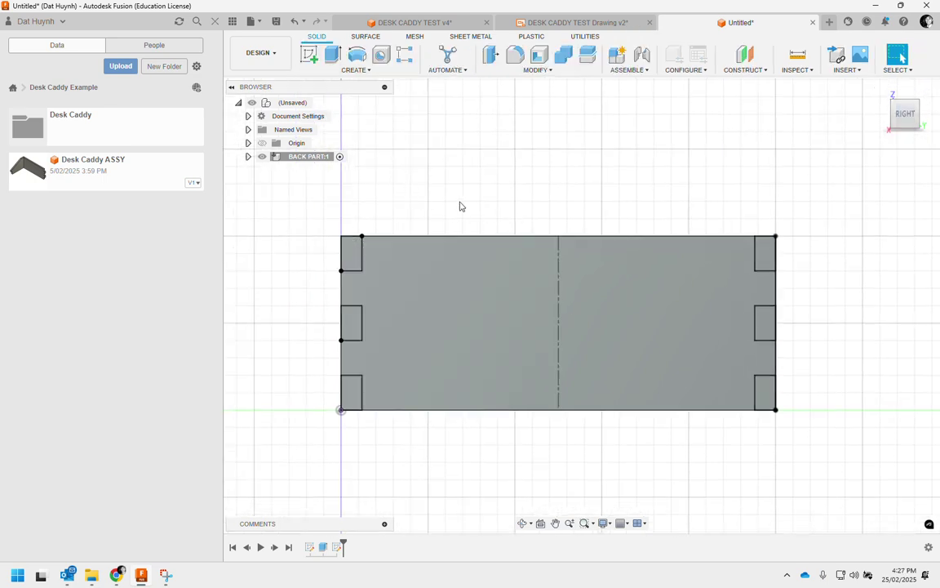
shift+middle_drag(460, 206, 497, 216)
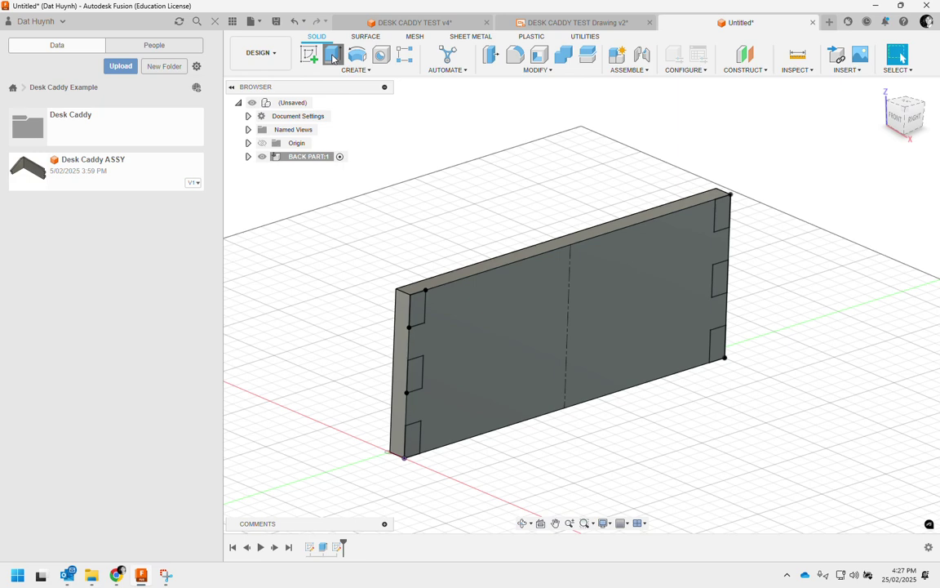
click(333, 55)
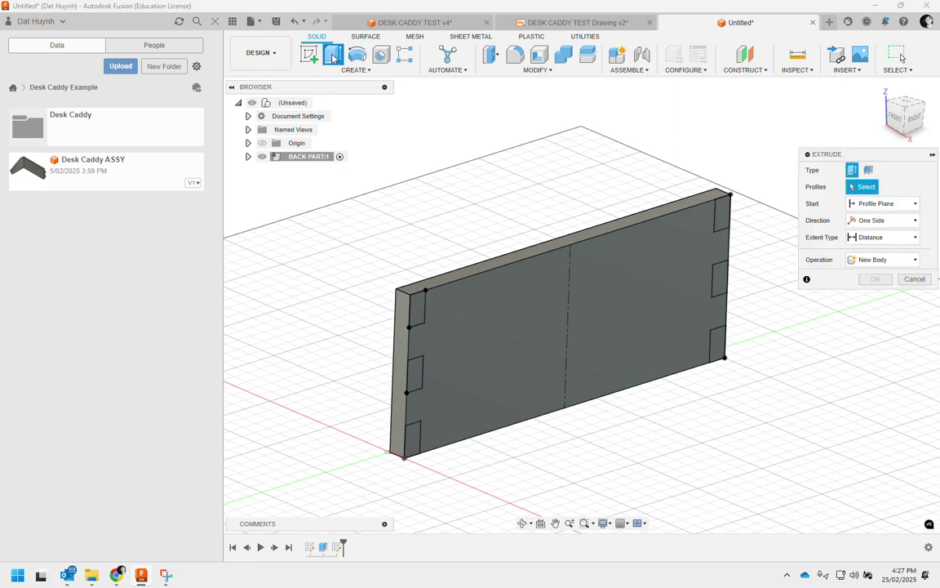
click(888, 238)
click(888, 236)
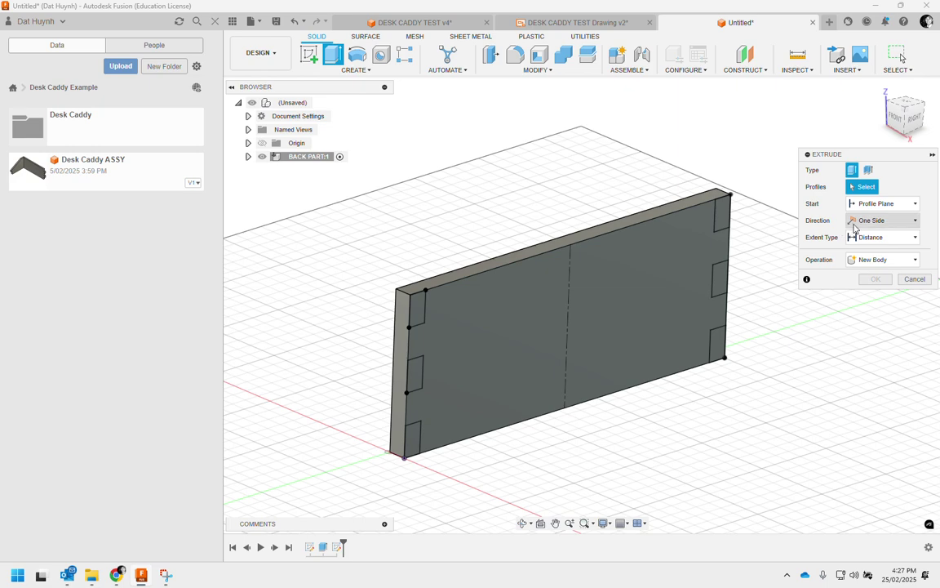
click(872, 259)
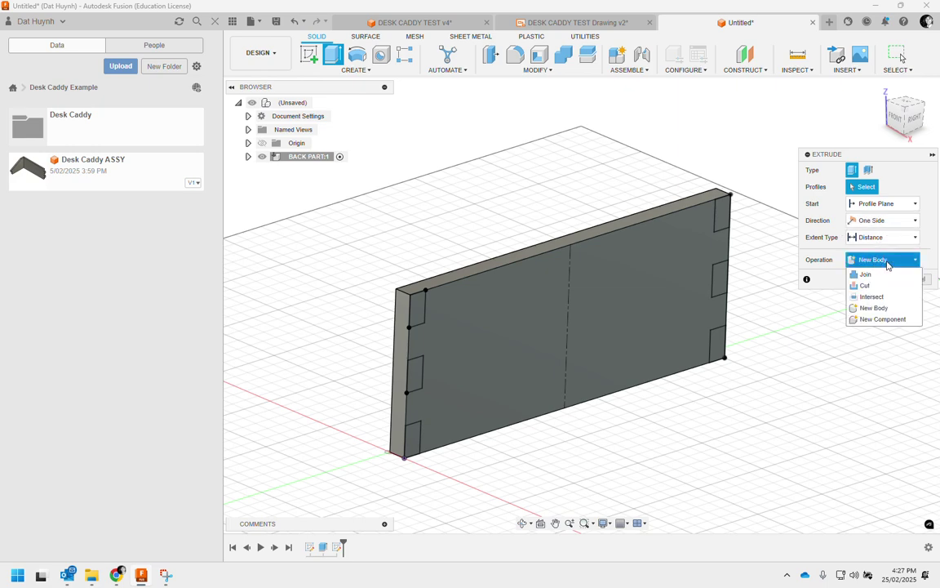
click(865, 285)
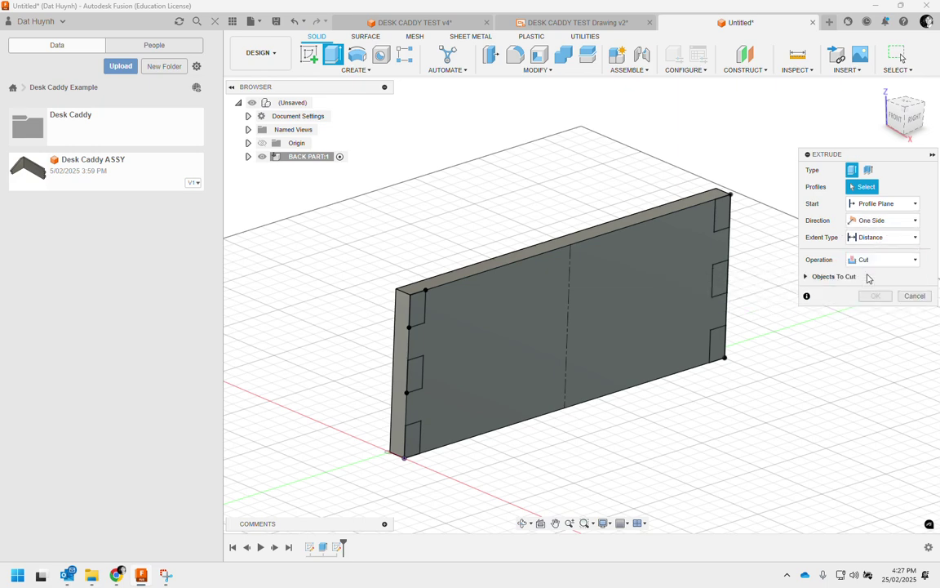
click(418, 307)
click(414, 373)
click(413, 436)
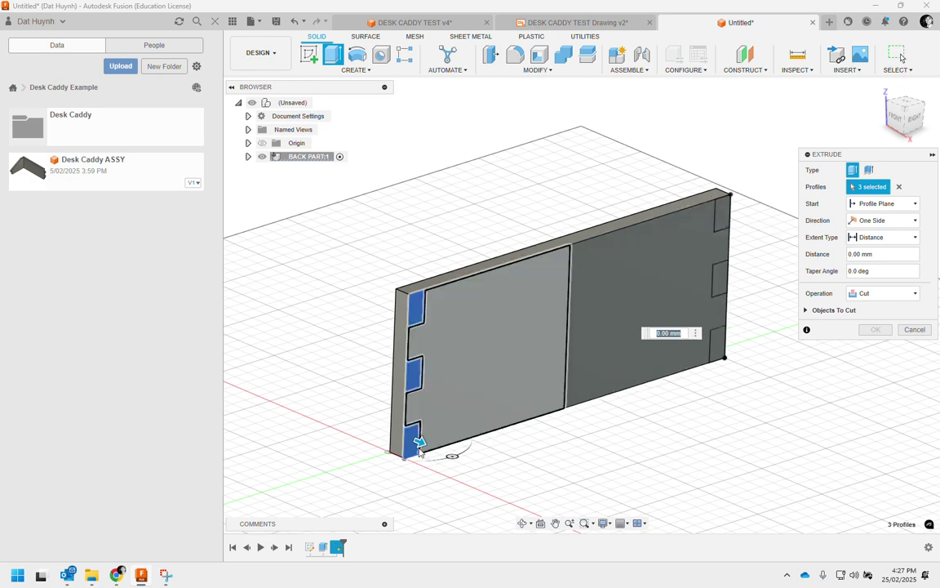
drag(418, 441, 357, 416)
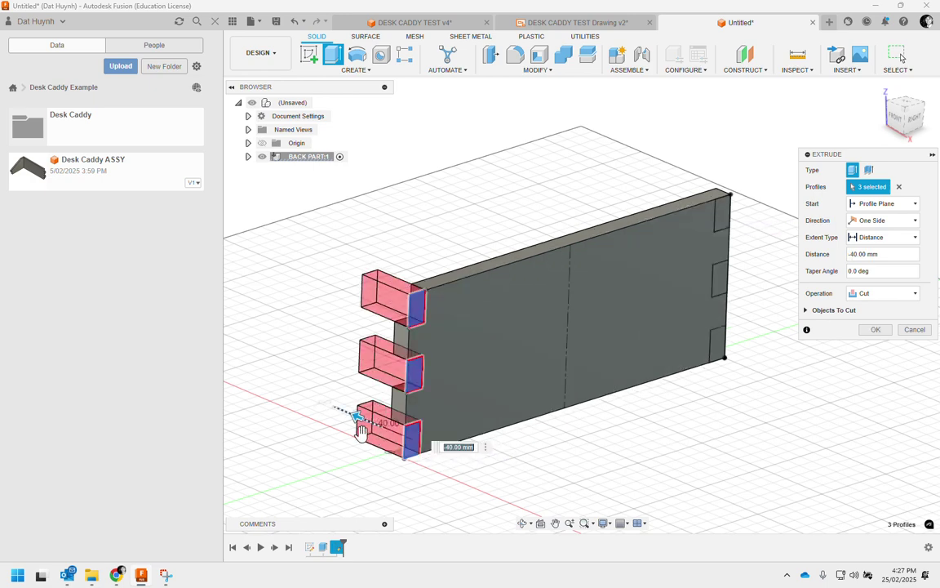
- Add the three mirrored rectangles to the cut extrusion and complete it with the extent type set to All
click(721, 214)
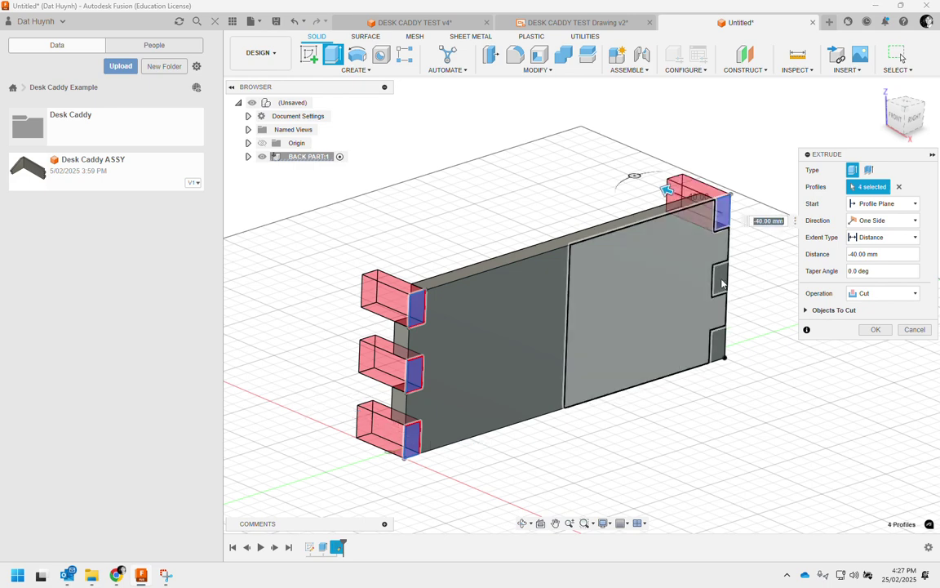
click(719, 279)
click(717, 342)
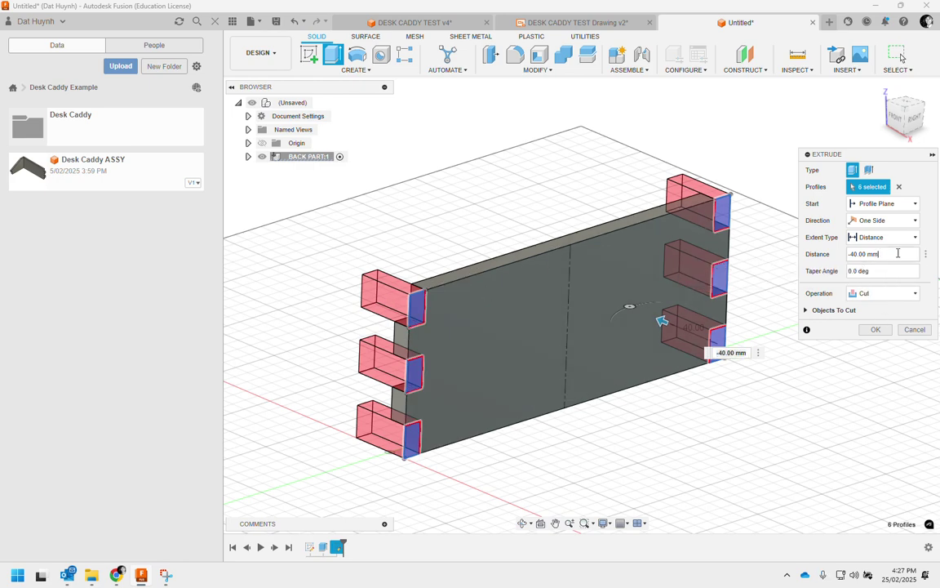
click(907, 237)
click(864, 275)
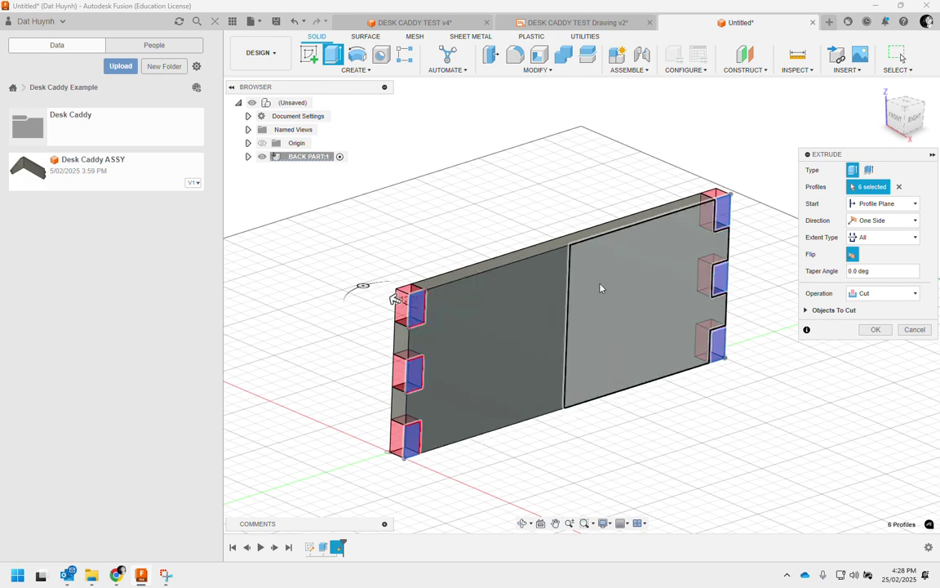
click(874, 330)
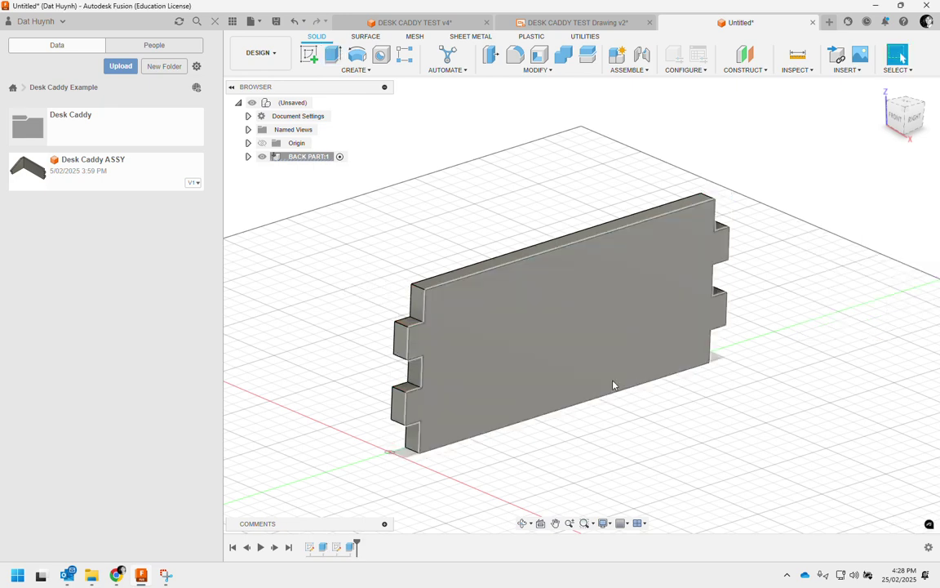
middle_drag(604, 351, 537, 280)
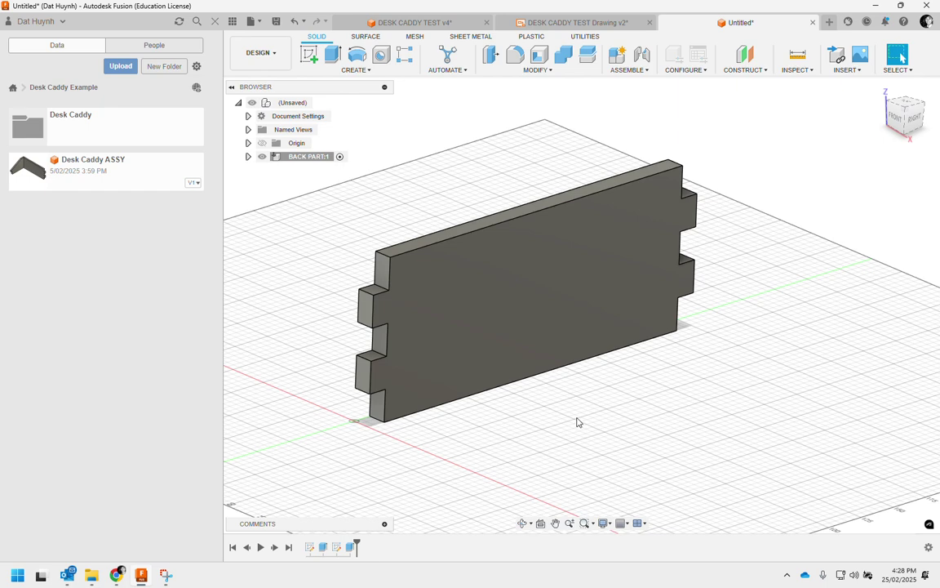
middle_drag(555, 382, 579, 403)
scroll(579, 403, down, 1)
scroll(579, 400, up, 1)
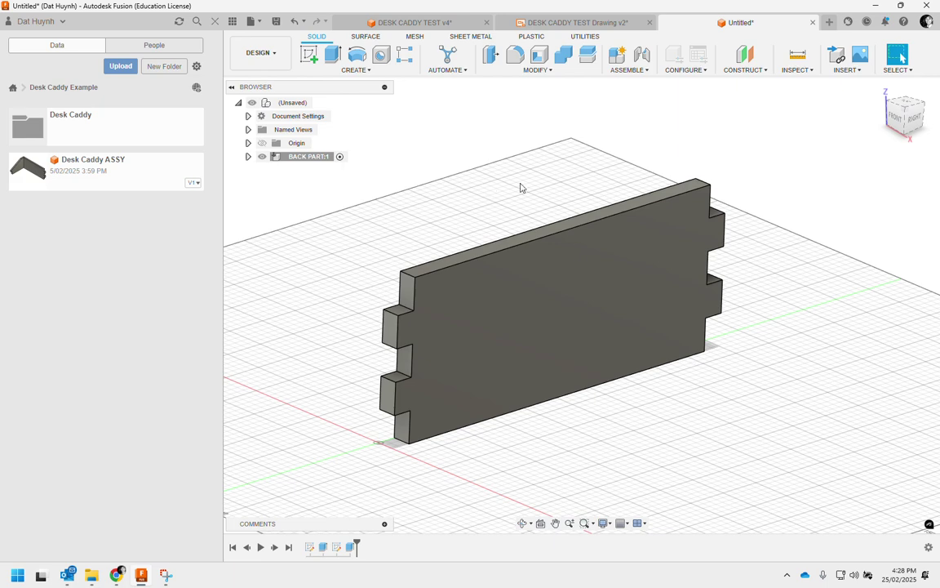
click(627, 70)
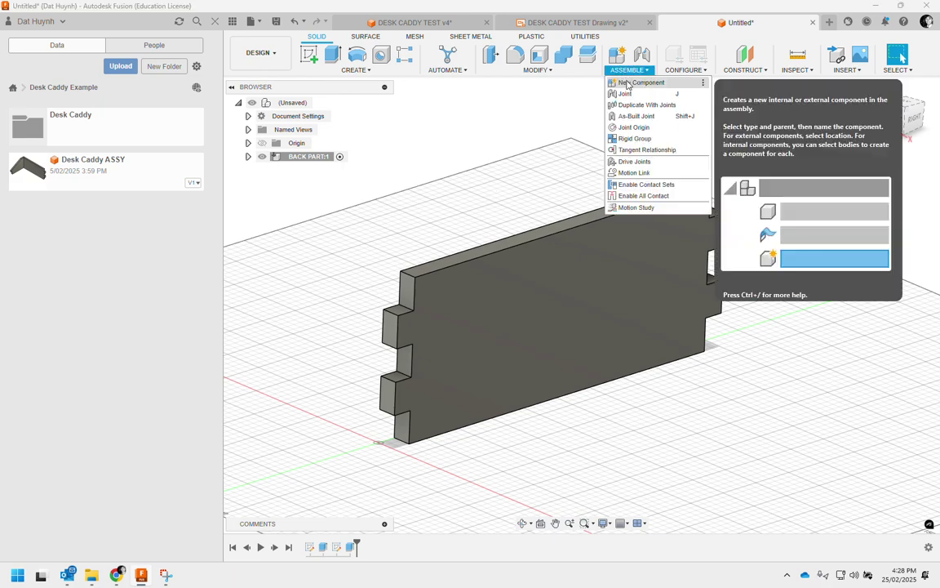
click(627, 85)
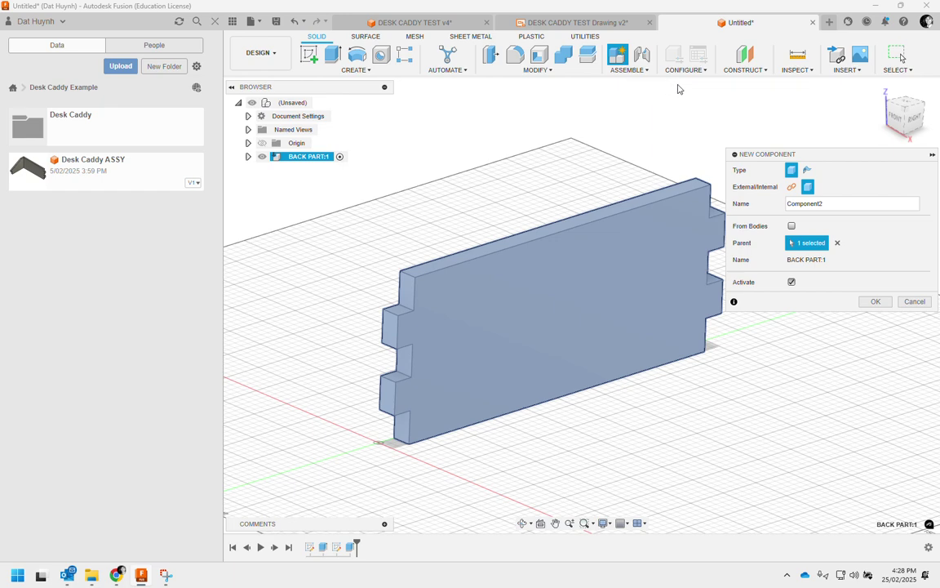
double_click(814, 203)
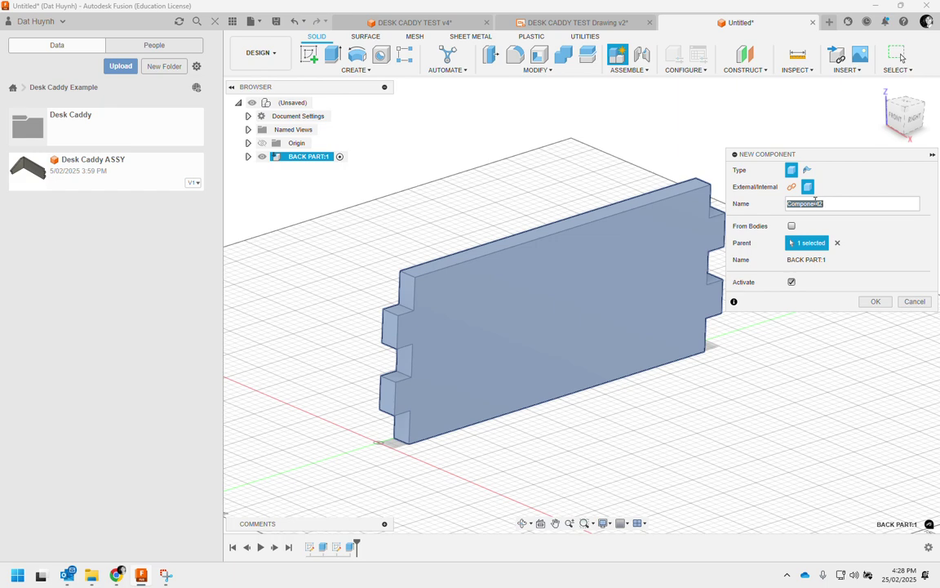
text(LEFT PART)
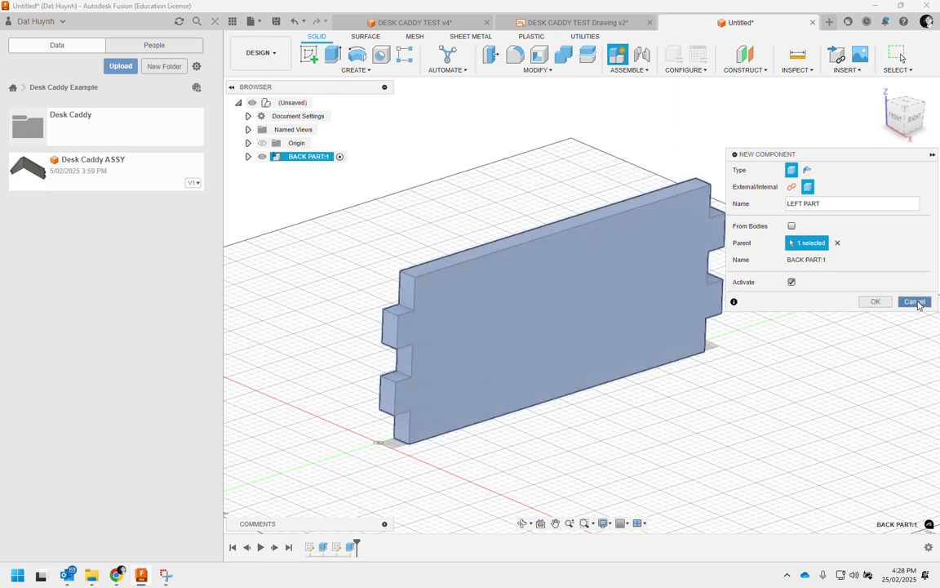
click(914, 302)
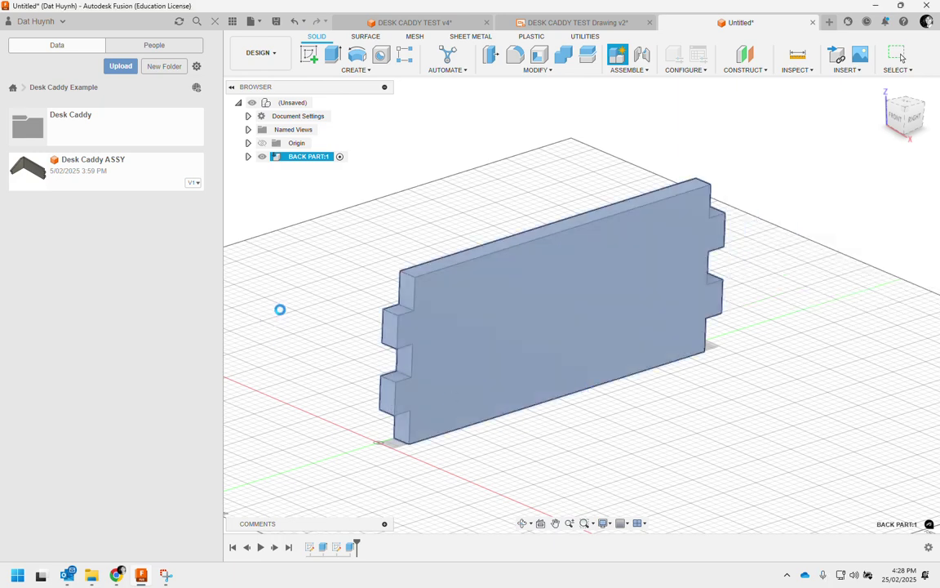
- Create and activate a new internal component named LEFT PART with BACK PART as its parent
click(387, 400)
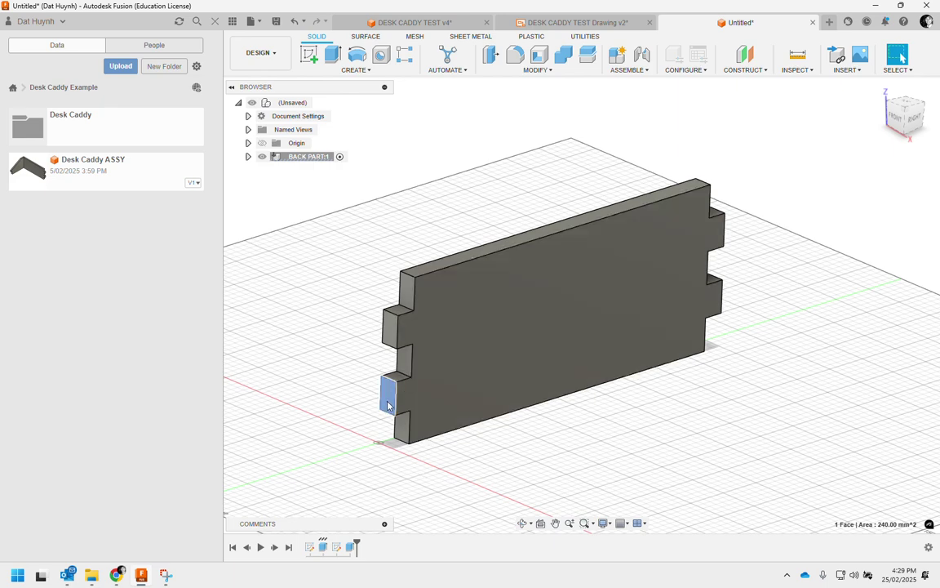
click(630, 70)
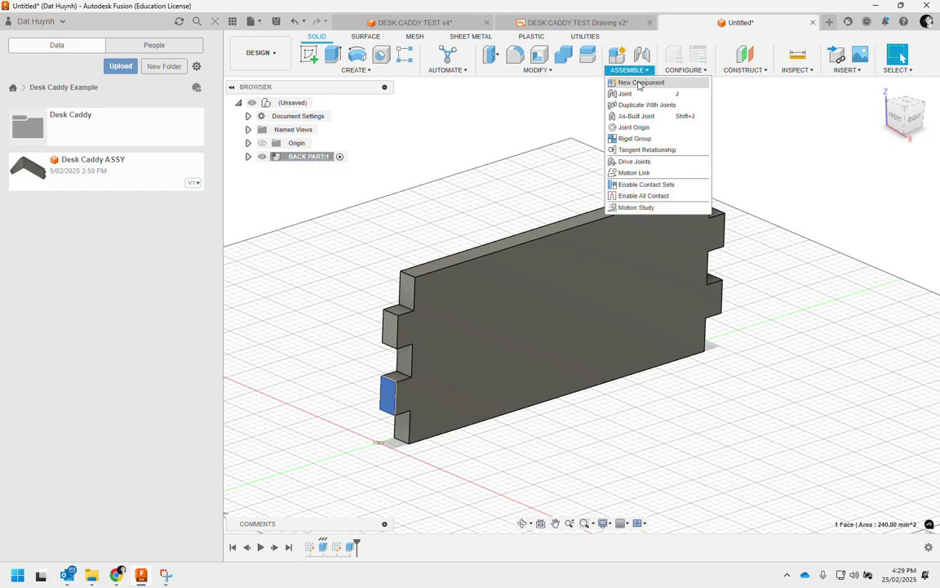
click(641, 82)
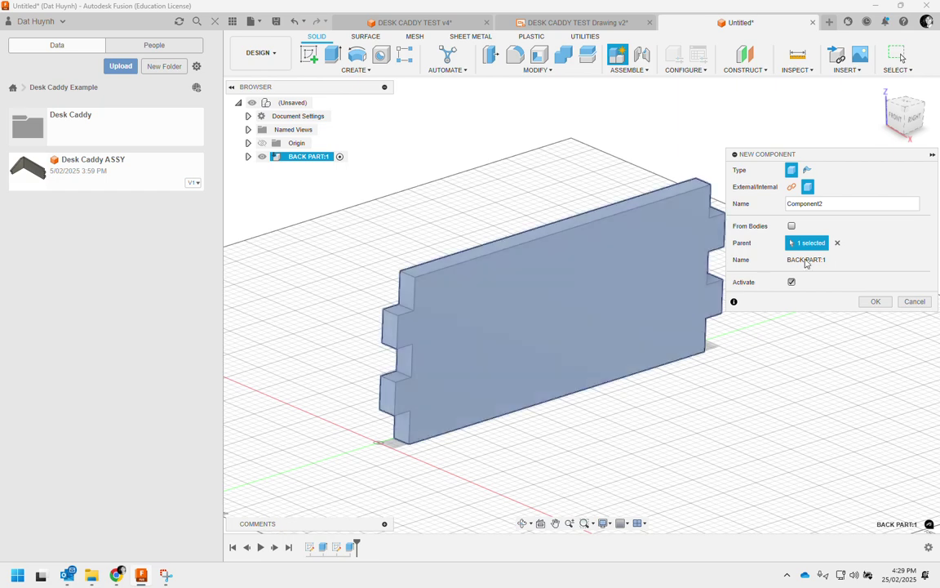
click(820, 202)
double_click(820, 202)
text(LEFT PART)
click(875, 301)
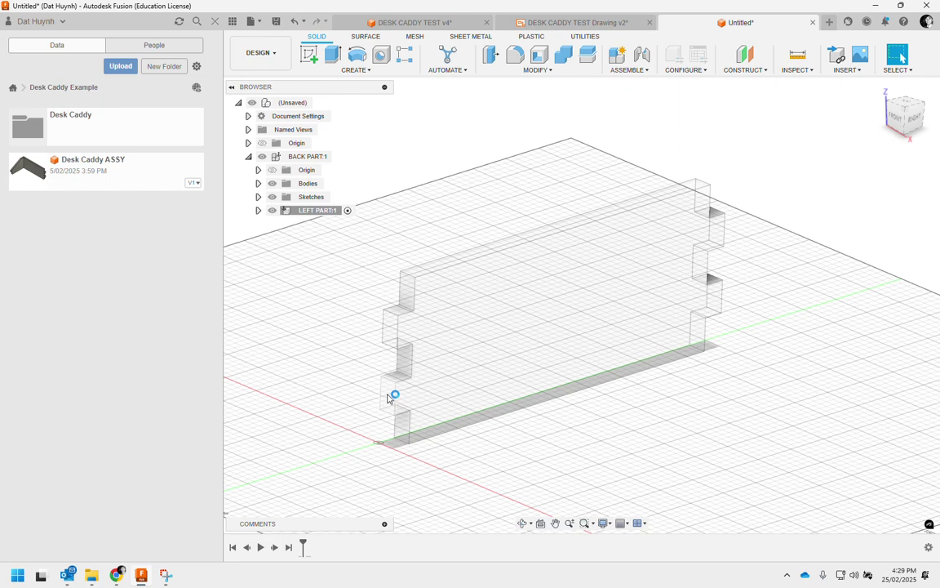
- Activate the BACK PART component to compare it with LEFT PART, and make LEFT PART active again
click(390, 397)
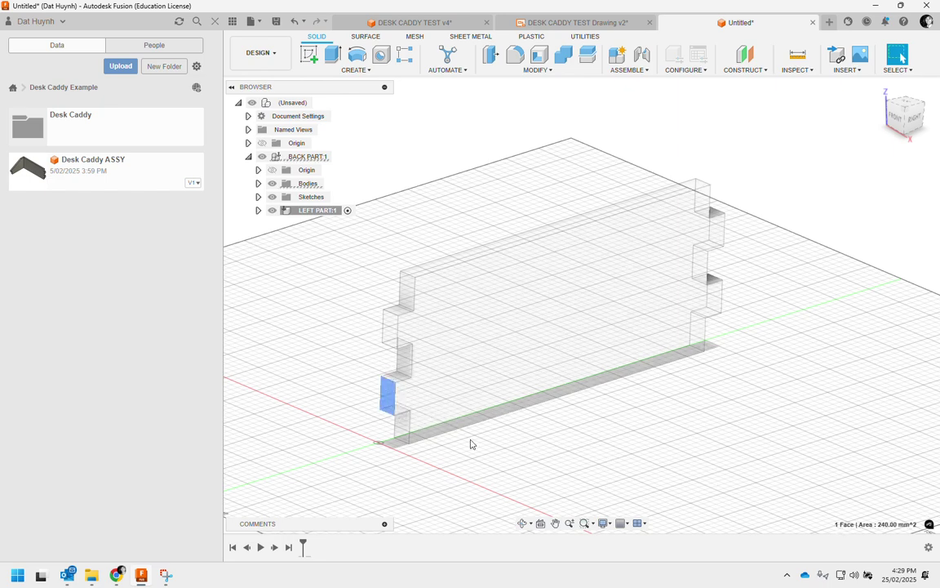
middle_drag(470, 443, 556, 428)
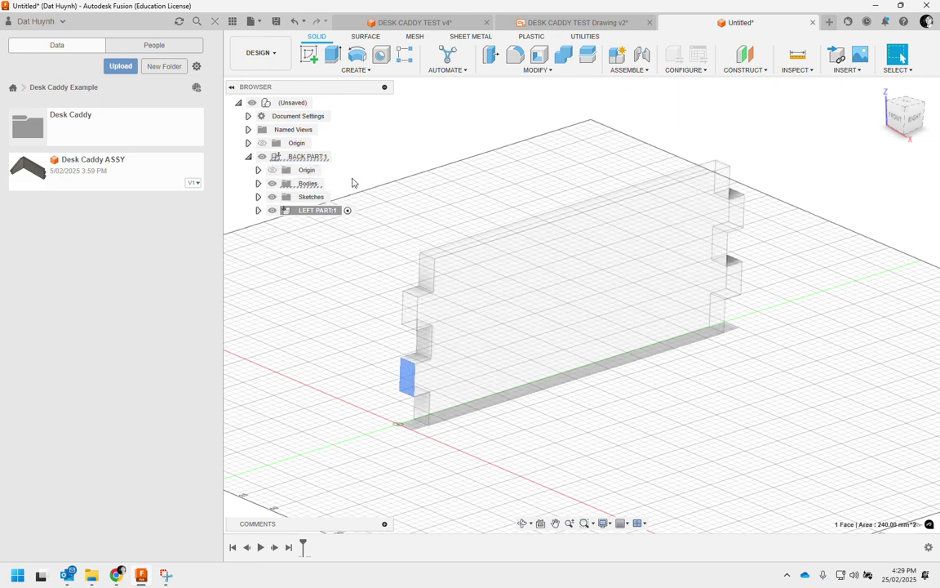
double_click(309, 156)
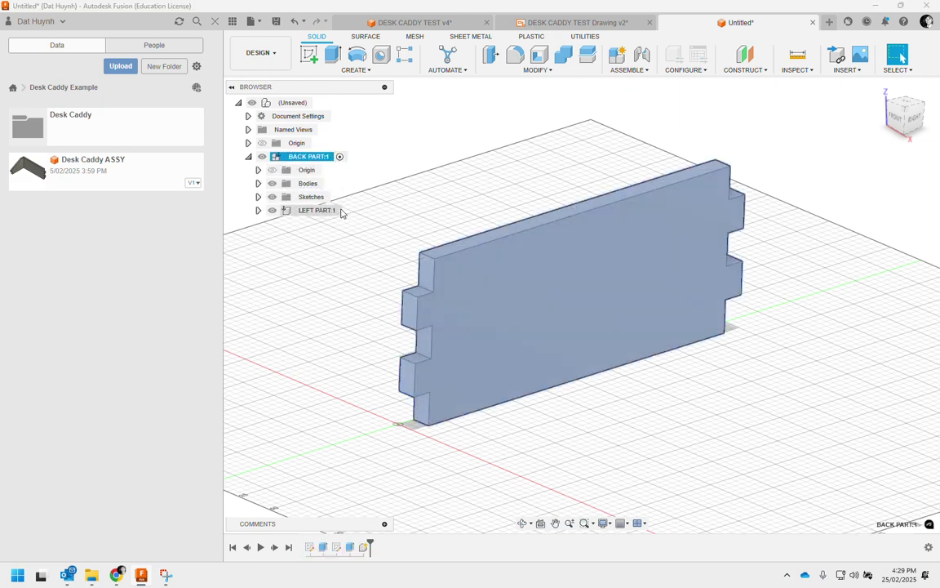
click(343, 210)
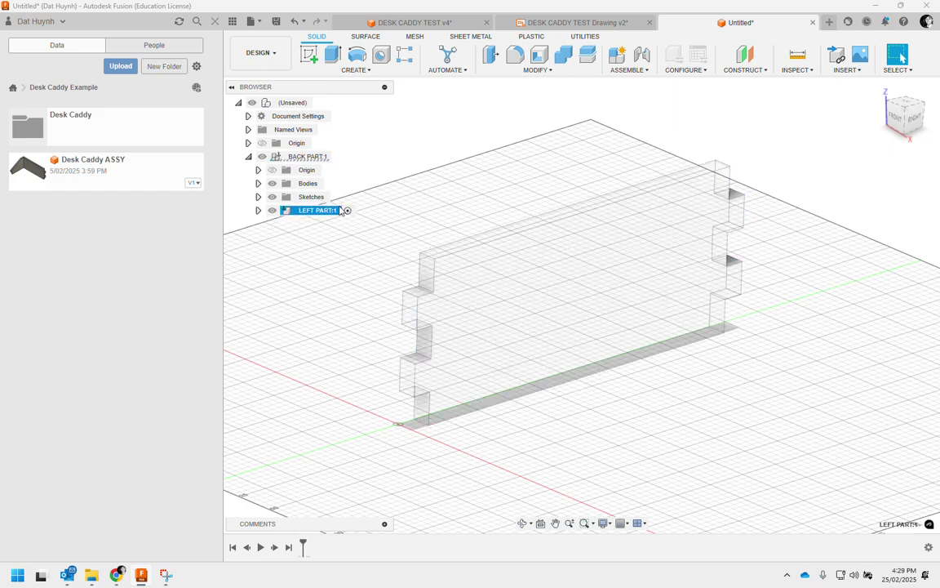
- Start a sketch on the end face of BACK PART's lower finger and draw a rectangle about 143 mm long from the origin
click(407, 378)
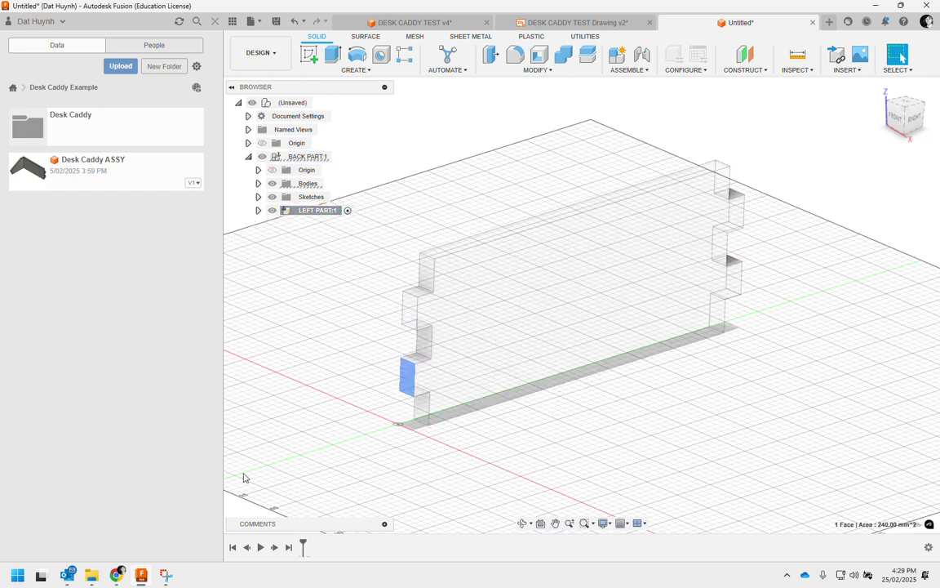
click(308, 54)
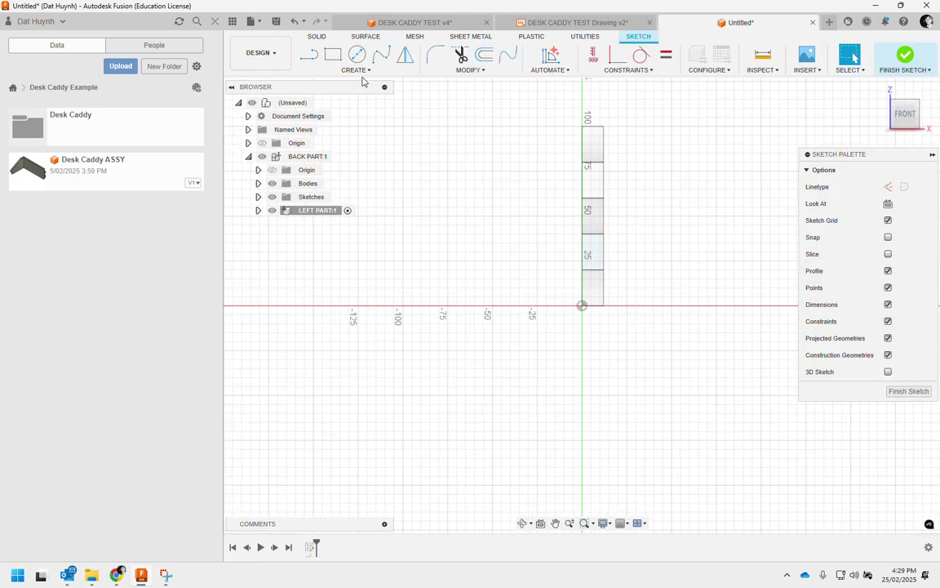
click(333, 54)
click(582, 306)
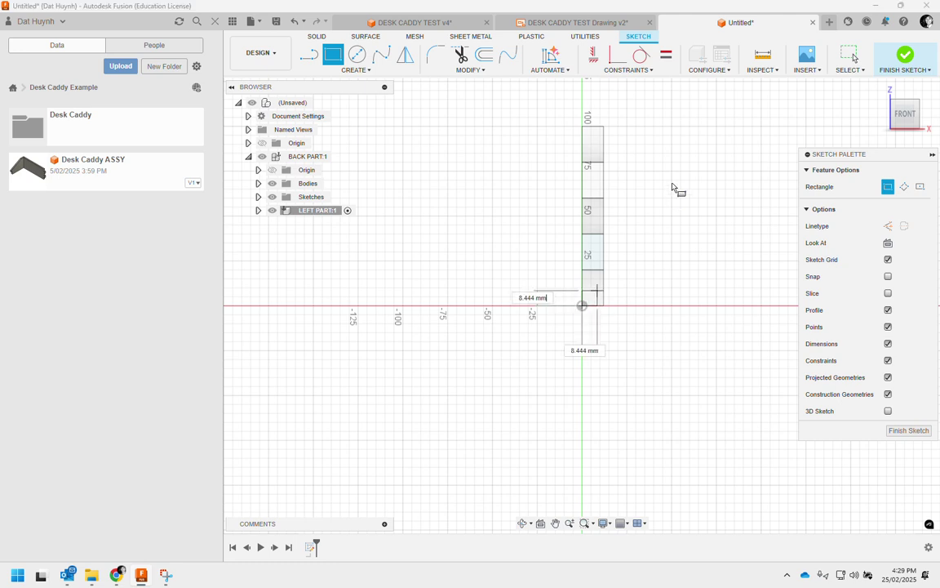
click(839, 107)
middle_drag(672, 172, 457, 295)
right_click(491, 200)
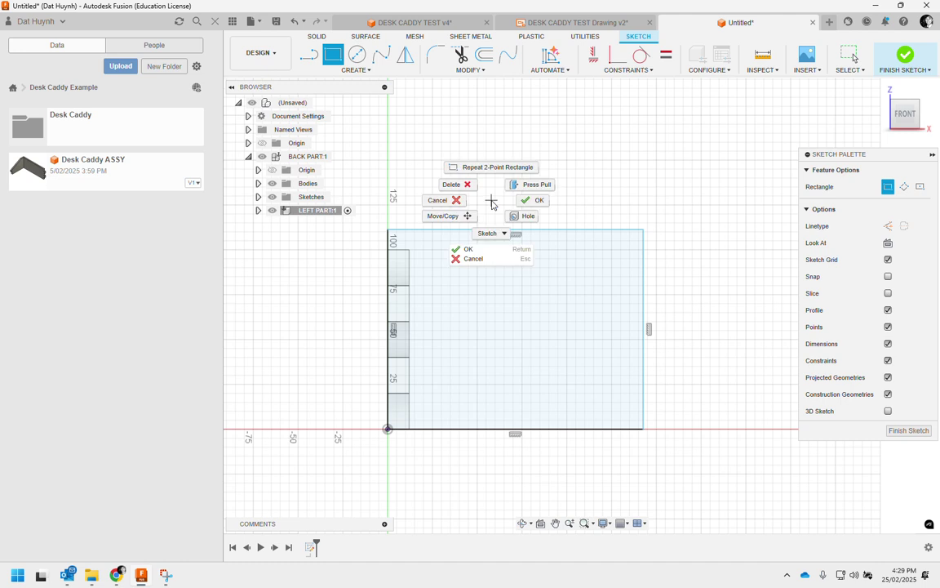
click(529, 201)
- Move the rectangle's top edge below the top of BACK PART and dimension the rectangle's height as 100 mm
drag(444, 237, 463, 278)
click(420, 140)
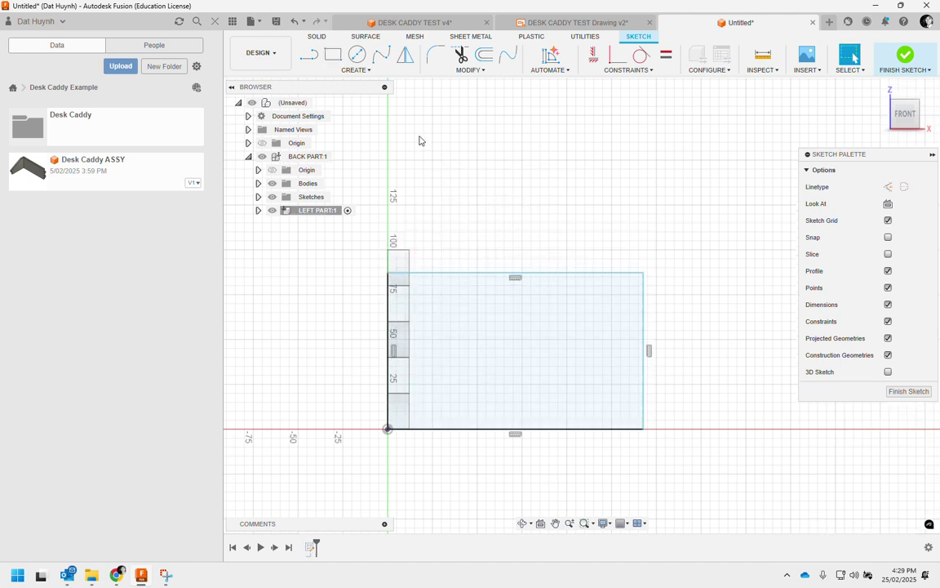
click(643, 329)
click(699, 336)
text(1)
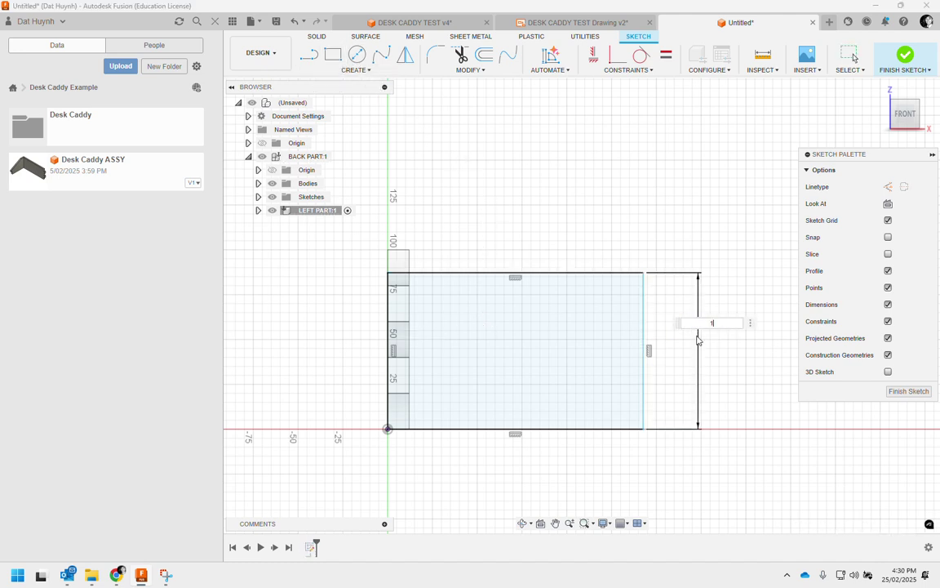
text(00)
key(Return)
right_click(535, 206)
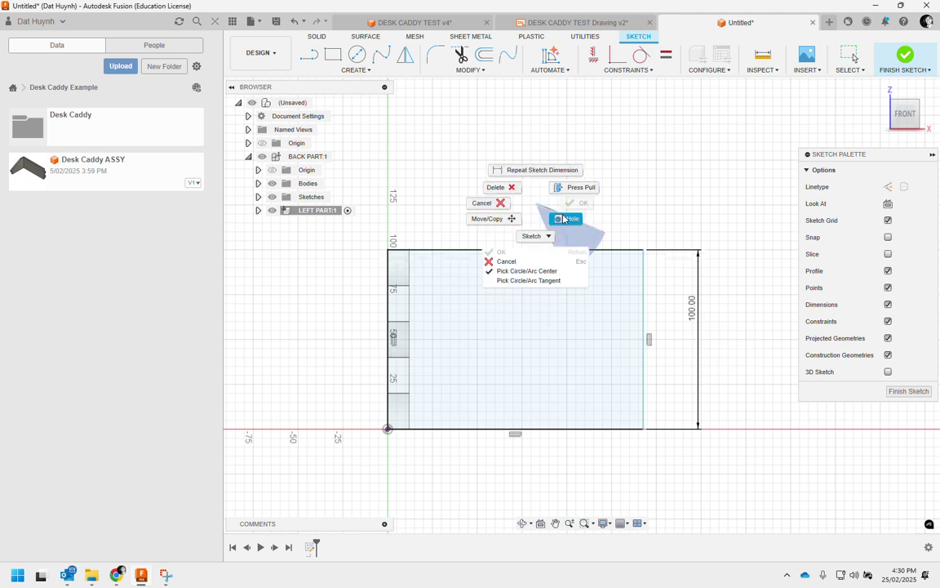
click(675, 208)
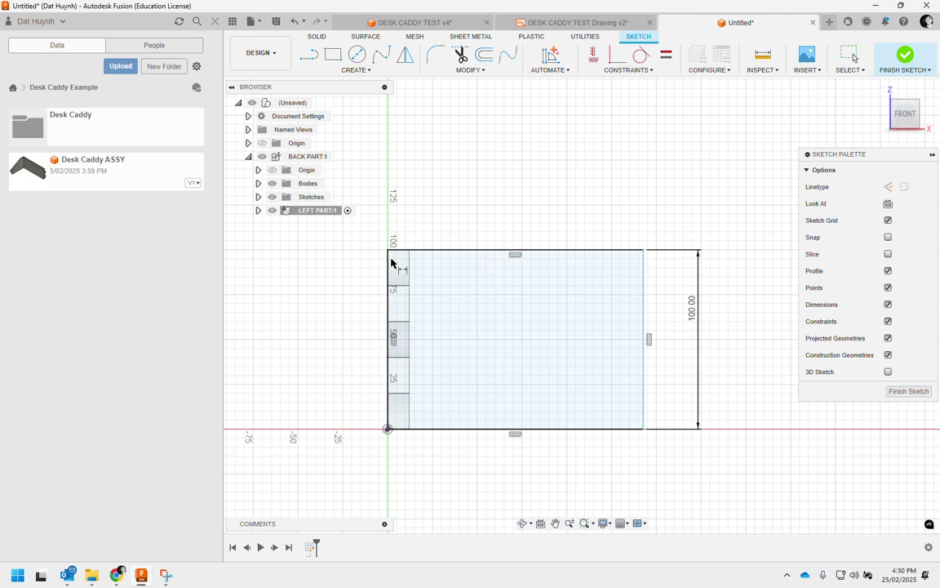
- Delete the rectangle's height dimension and move its top edge well above the top of BACK PART
click(689, 314)
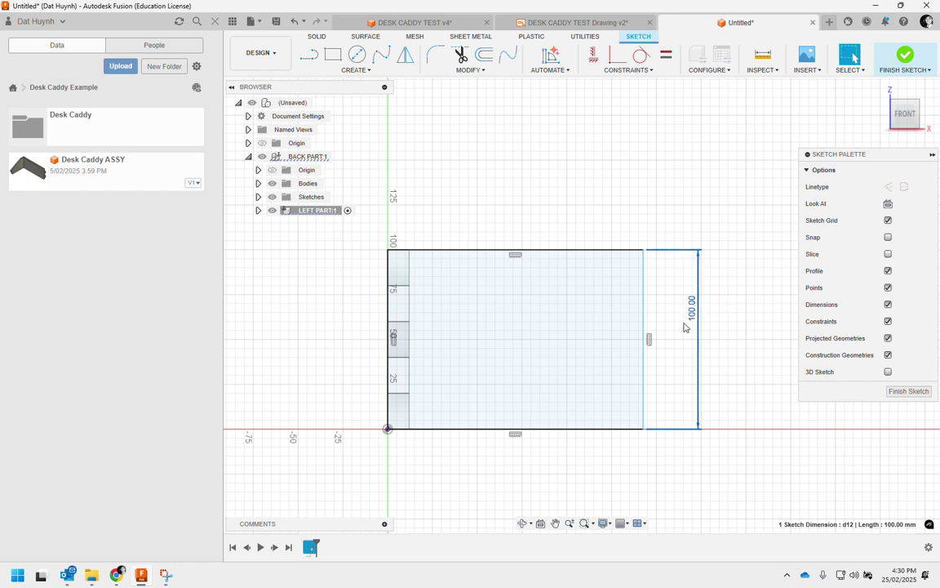
double_click(692, 315)
key(Delete)
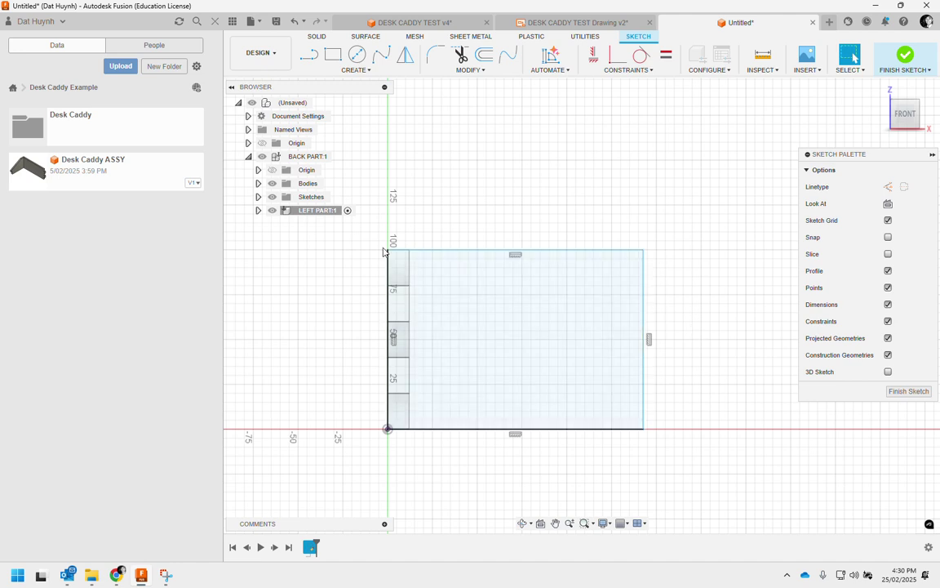
drag(441, 251, 445, 184)
click(457, 251)
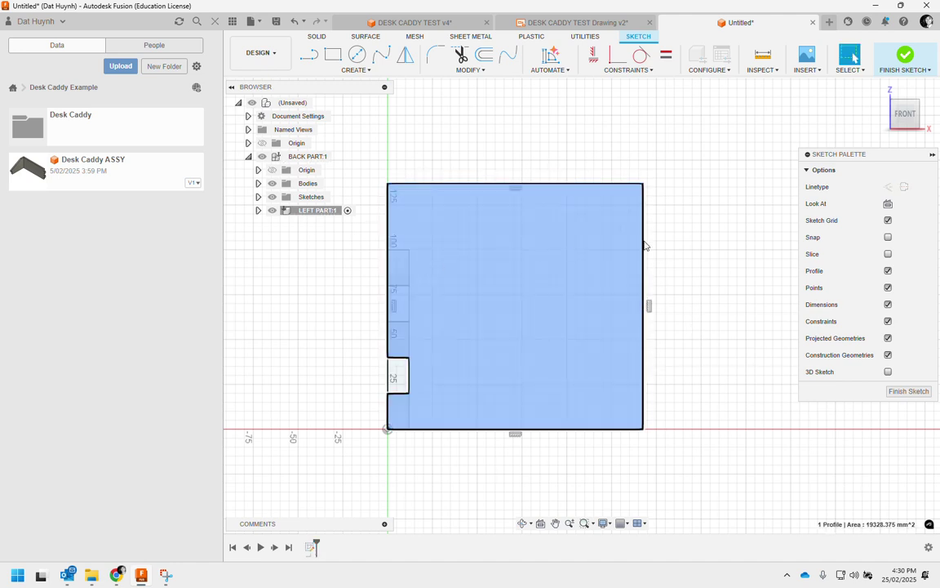
key(e)
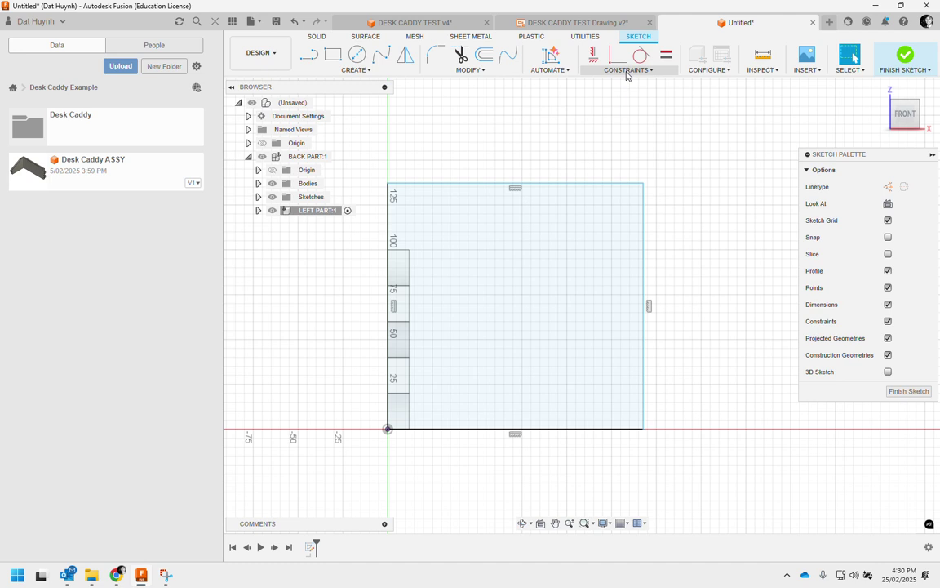
- Apply a Collinear constraint between the rectangle's top edge and the top edge of BACK PART
click(627, 70)
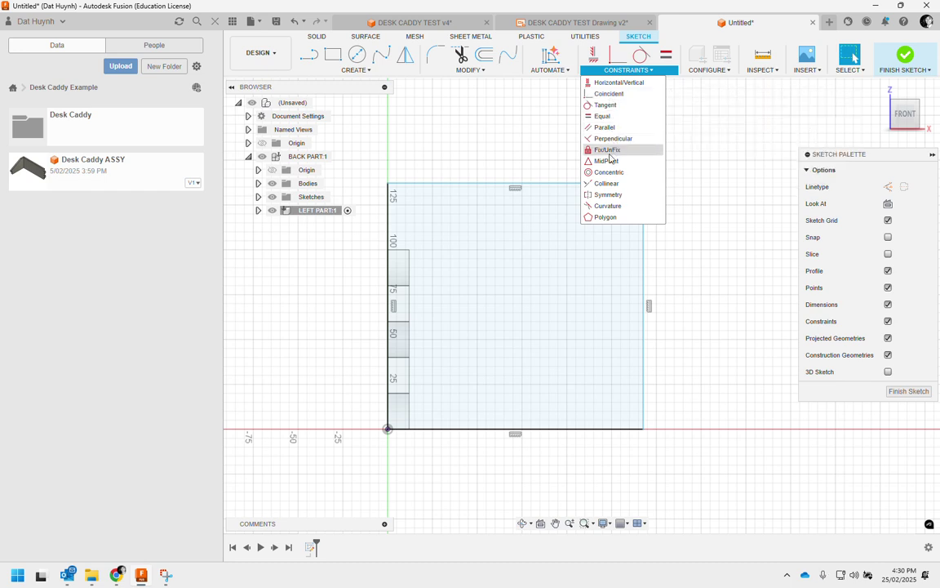
click(604, 185)
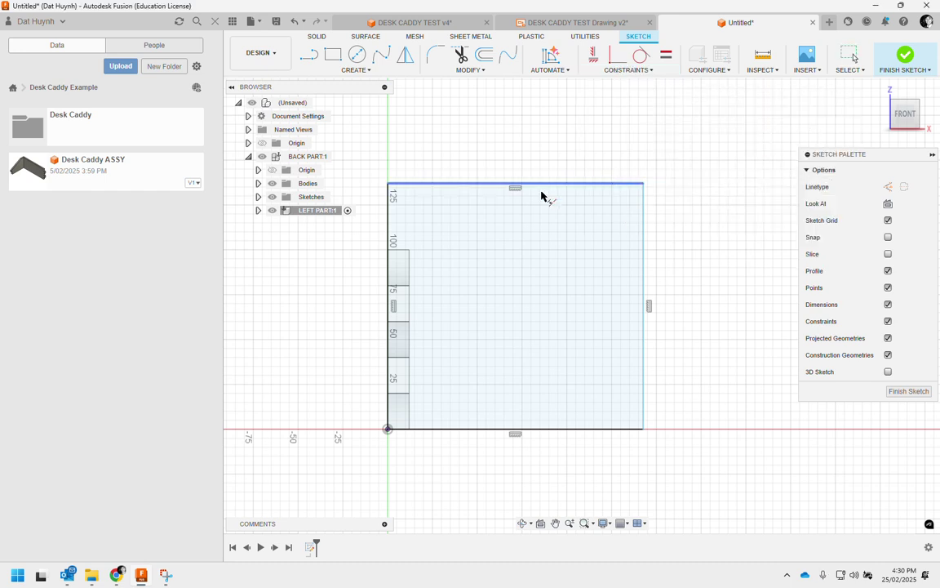
click(400, 252)
click(444, 184)
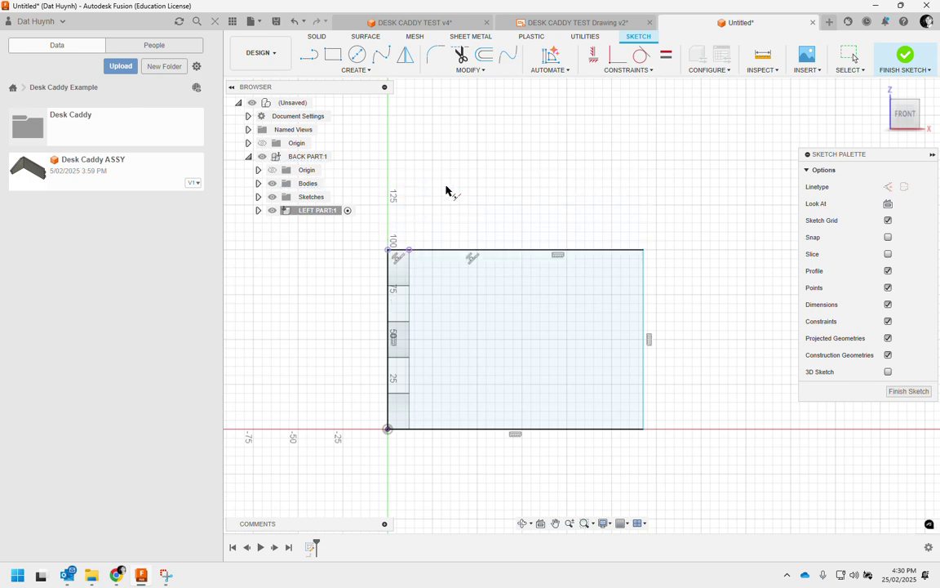
scroll(408, 253, up, 6)
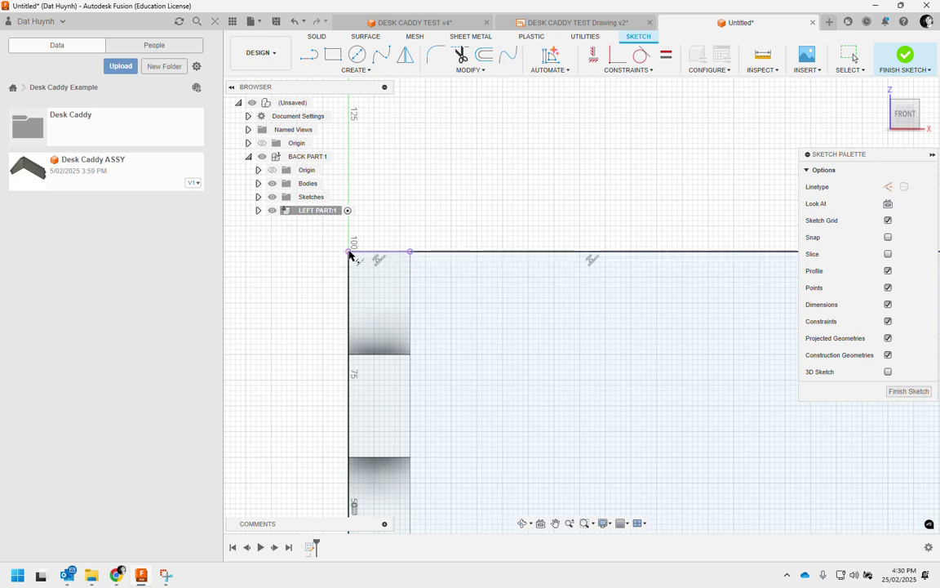
scroll(383, 265, down, 3)
scroll(380, 268, down, 1)
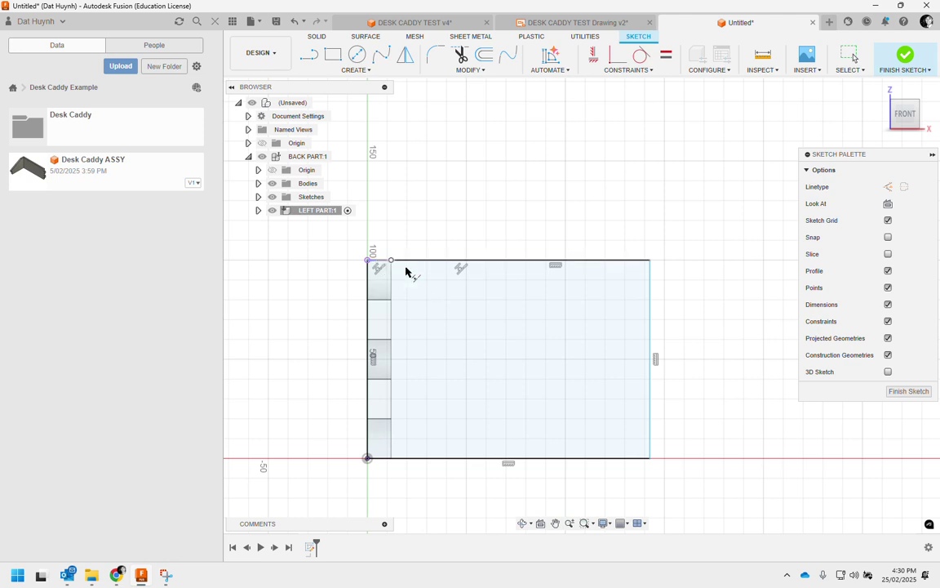
scroll(524, 214, down, 1)
scroll(524, 214, down, 1)
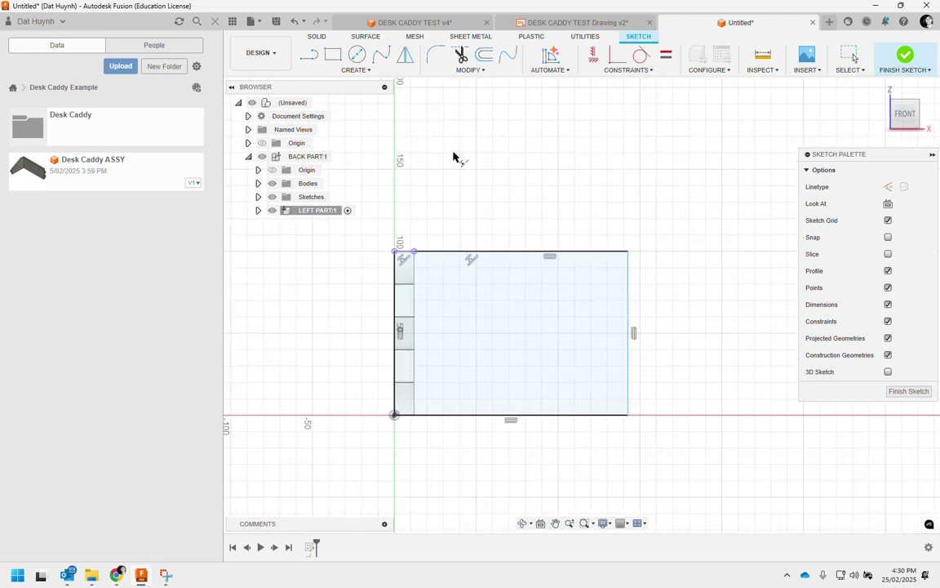
- Dimension the rectangle's length as 150 mm and finish the sketch
click(356, 71)
click(344, 250)
click(446, 415)
click(486, 455)
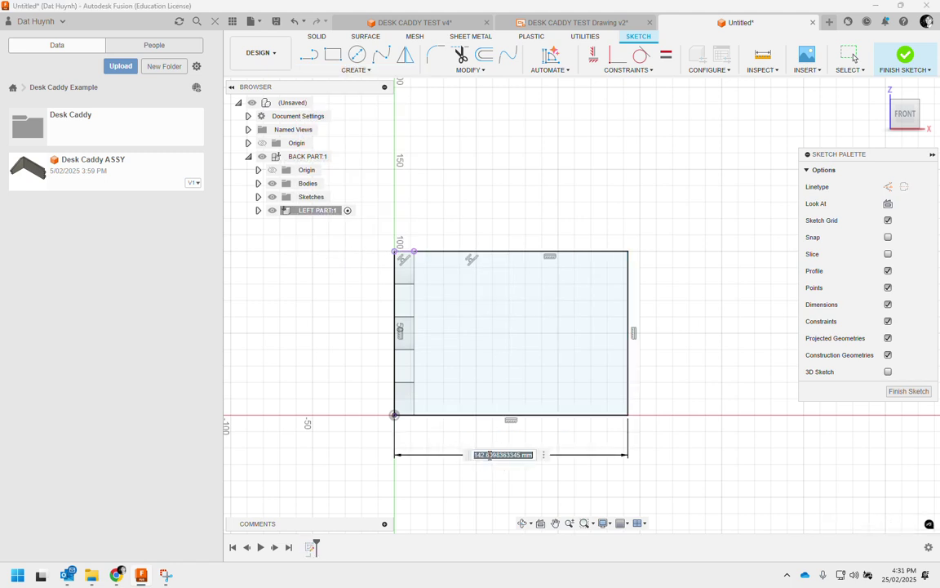
text(150)
key(Return)
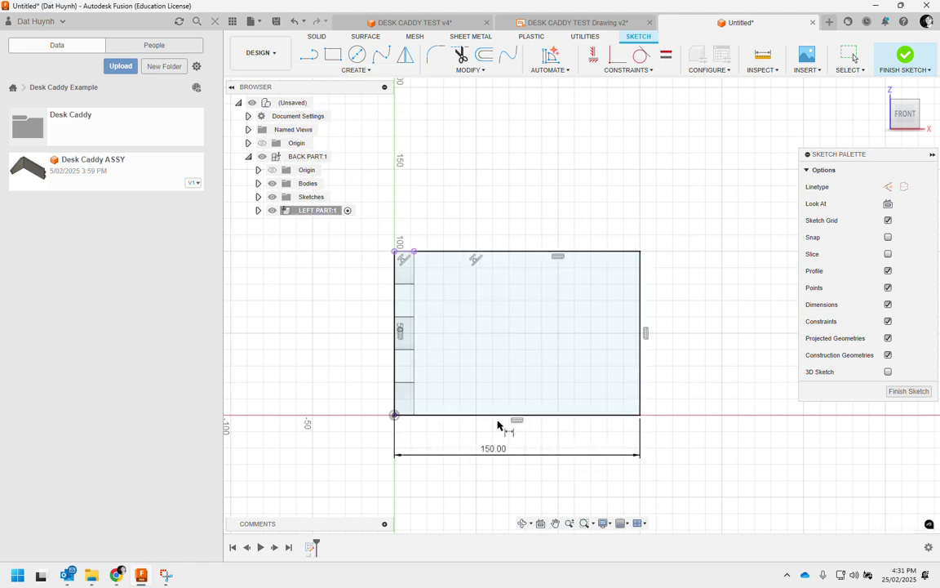
click(904, 55)
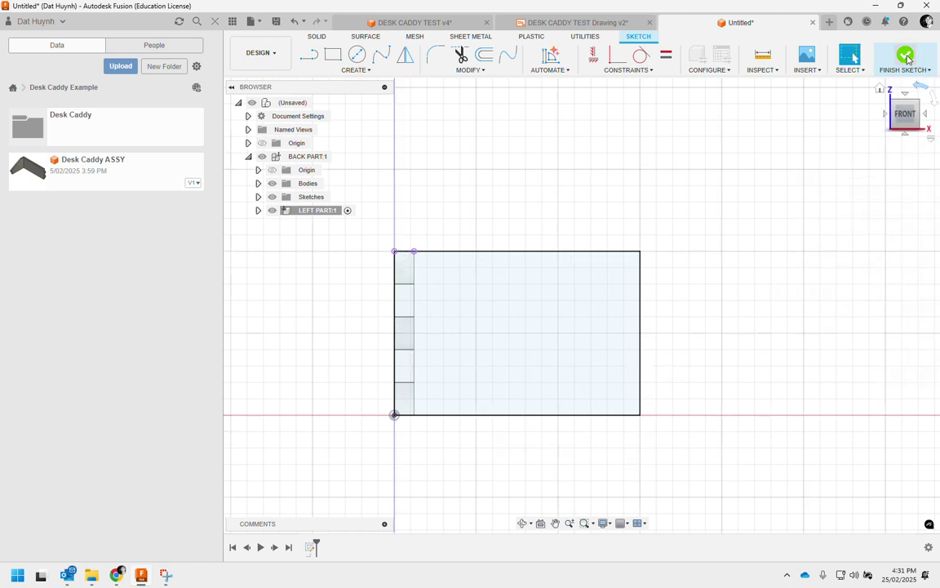
- Set up a new-body extrusion of the large notched profile with a distance of -40 mm
click(915, 104)
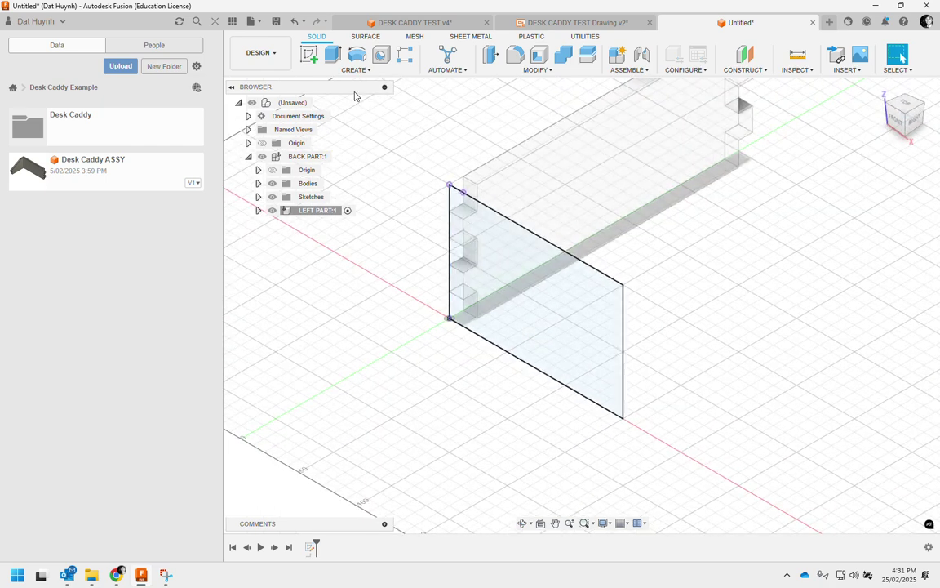
click(330, 55)
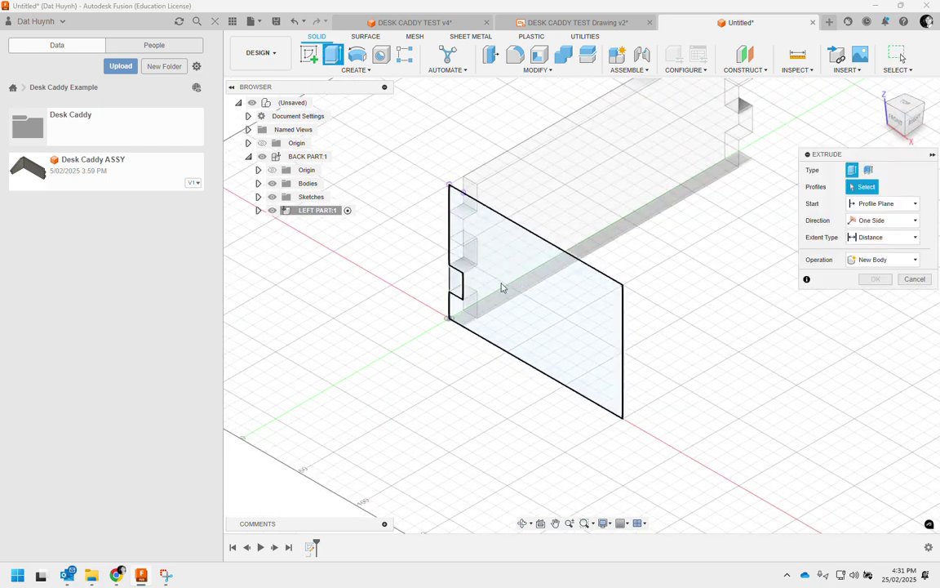
click(498, 271)
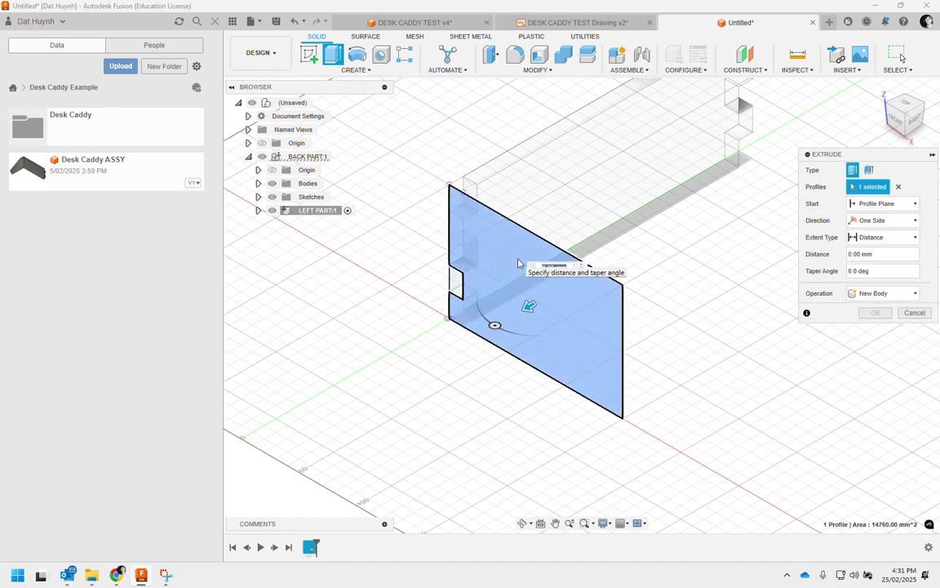
click(533, 312)
click(584, 304)
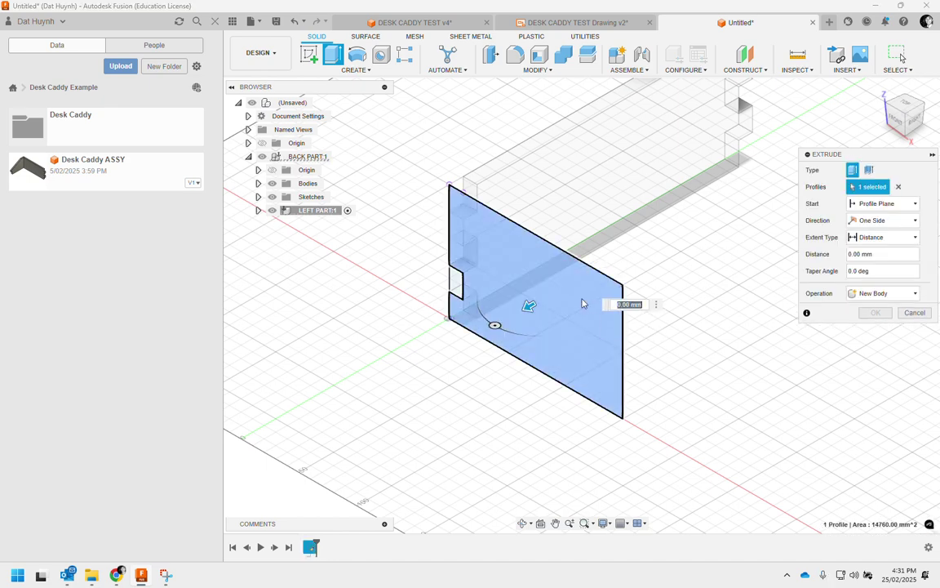
drag(530, 306, 577, 291)
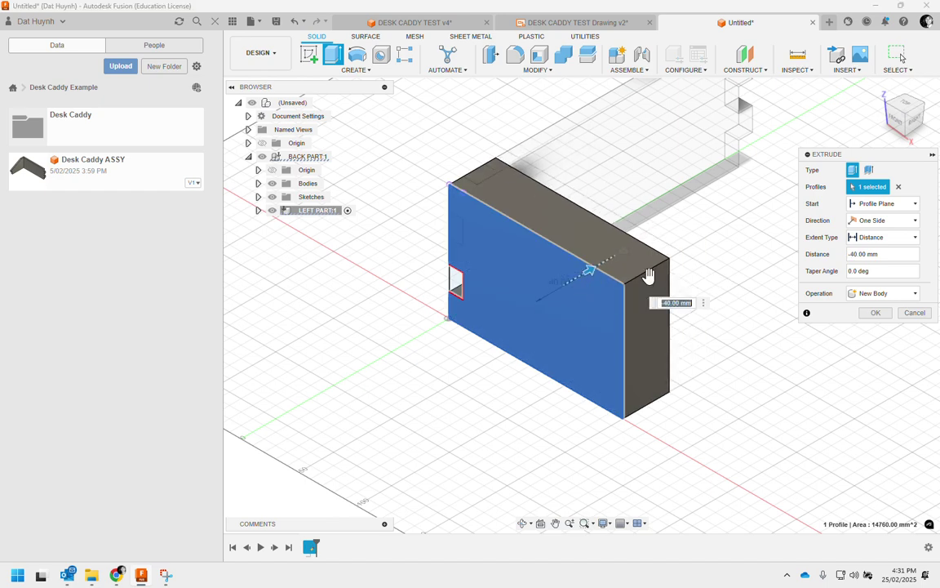
- Try ending the extrusion at BACK PART's joint face by using the To Object extent type
click(881, 237)
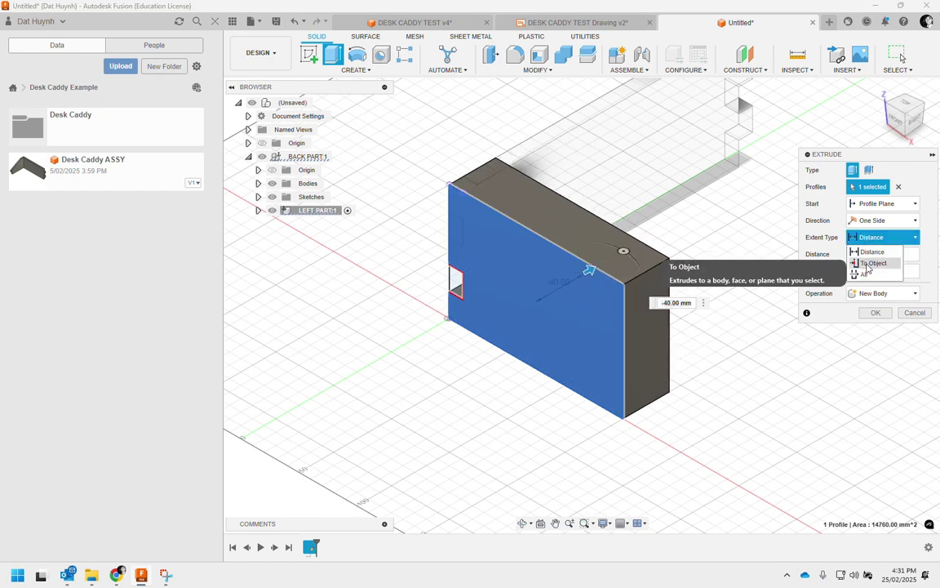
click(866, 263)
click(490, 194)
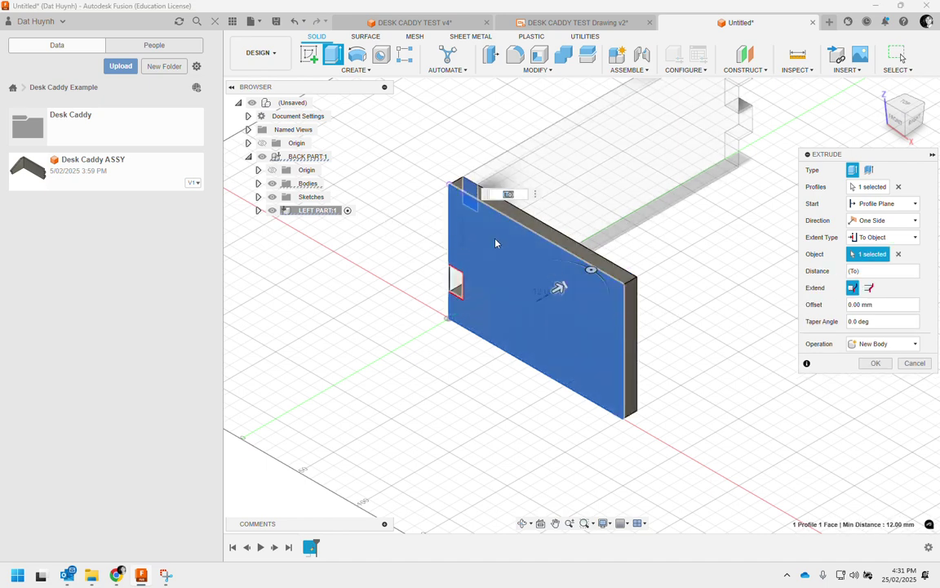
scroll(473, 205, up, 1)
scroll(474, 205, up, 1)
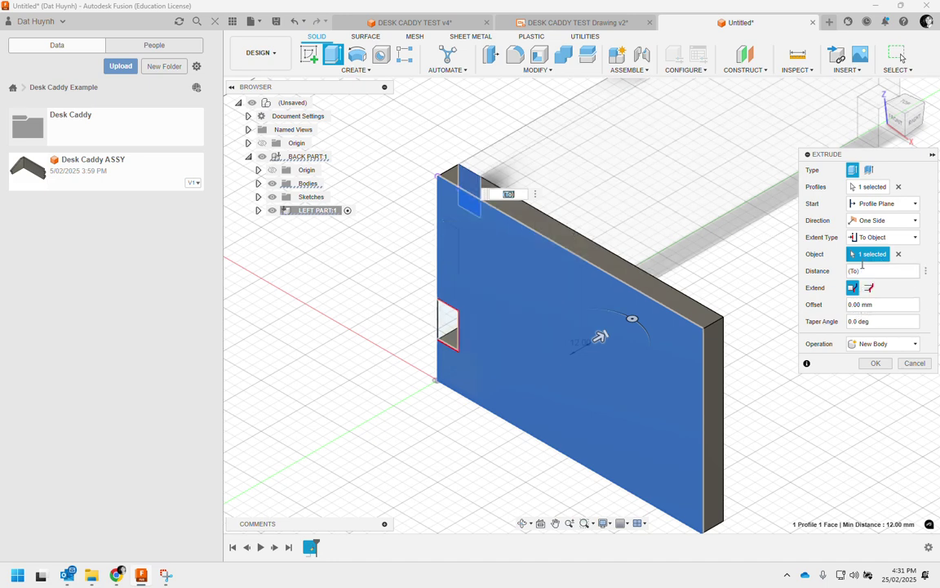
- Return the extent type to Distance and extrude the notched profile -12 mm as a new body
click(886, 237)
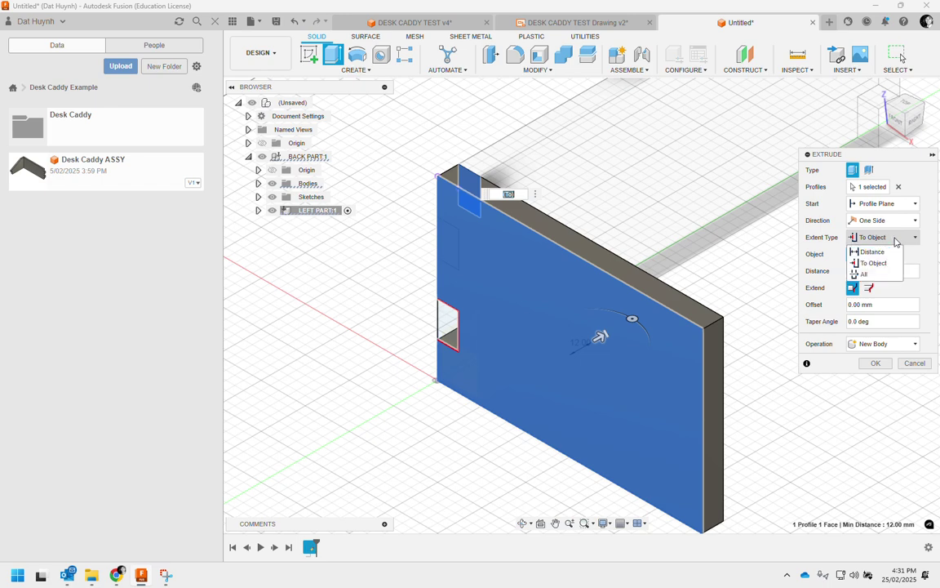
click(869, 246)
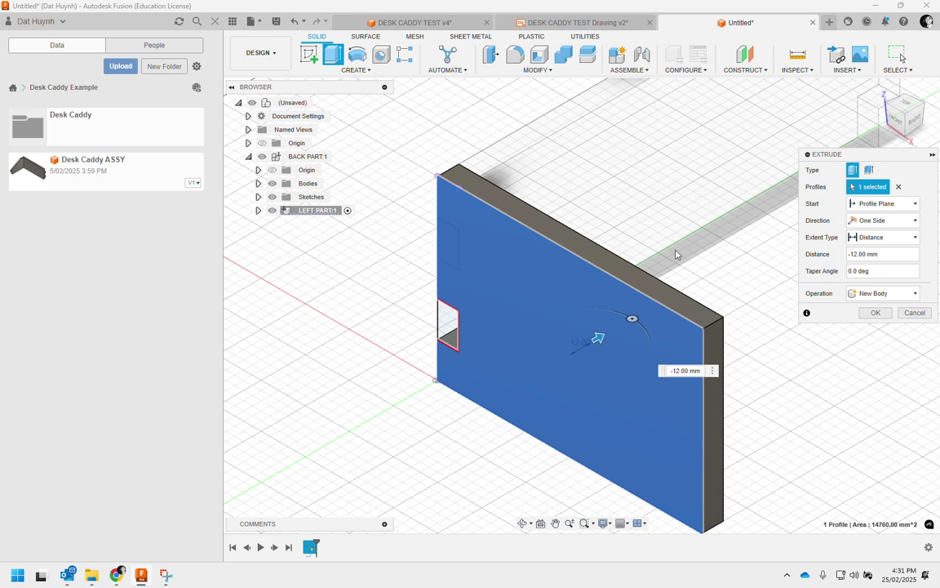
click(874, 313)
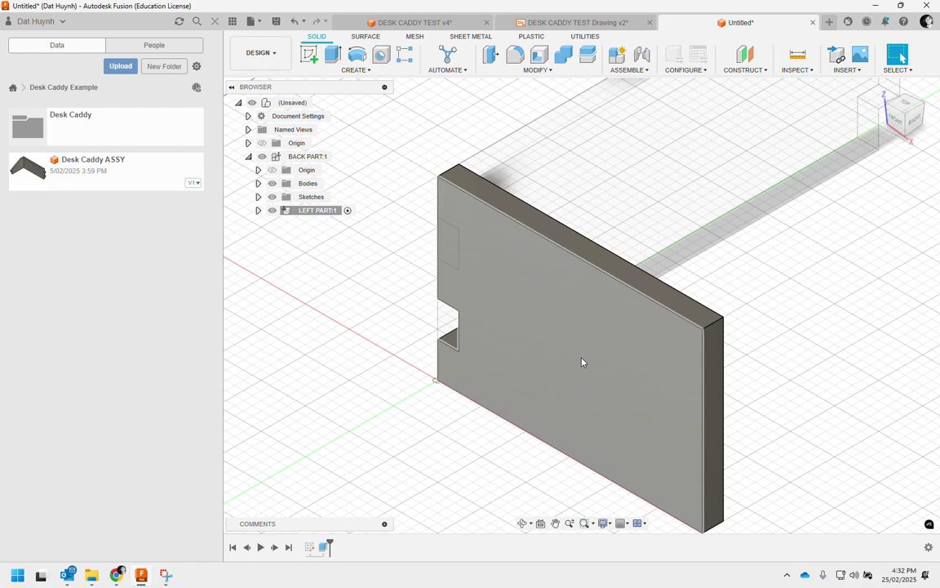
- Activate the top-level assembly and examine how LEFT PART meets BACK PART's finger joints from both sides of the corner
shift+middle_drag(582, 361, 503, 399)
shift+middle_drag(676, 422, 508, 336)
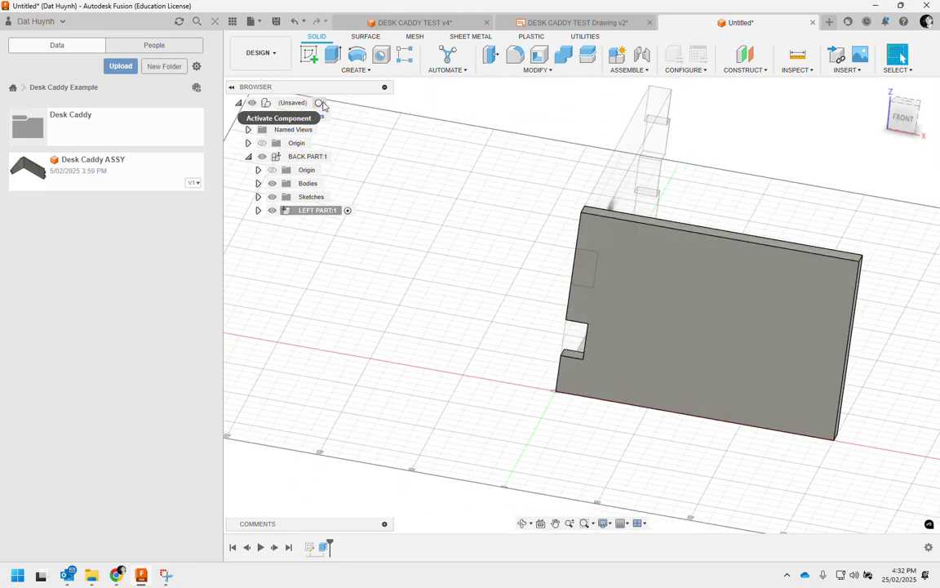
click(320, 102)
click(529, 409)
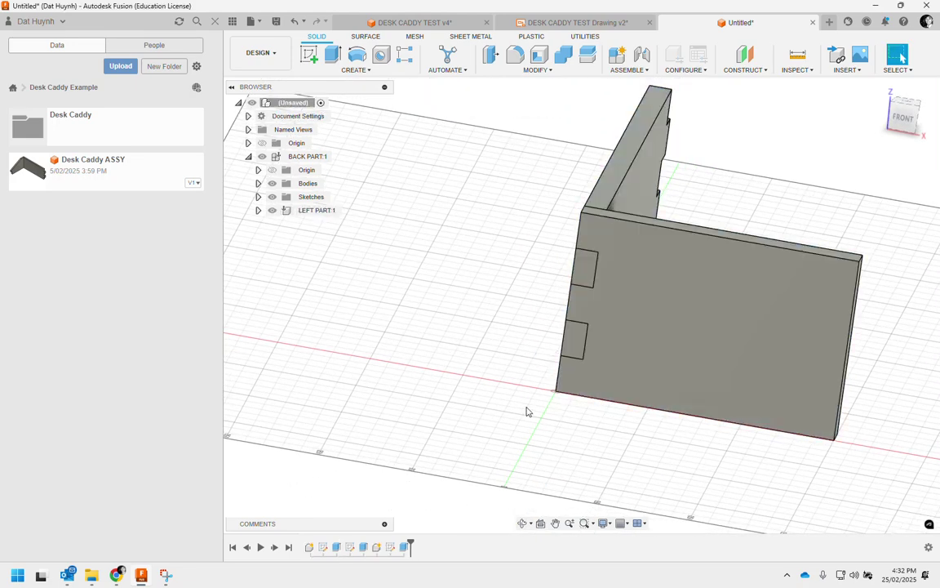
shift+middle_drag(529, 409, 628, 279)
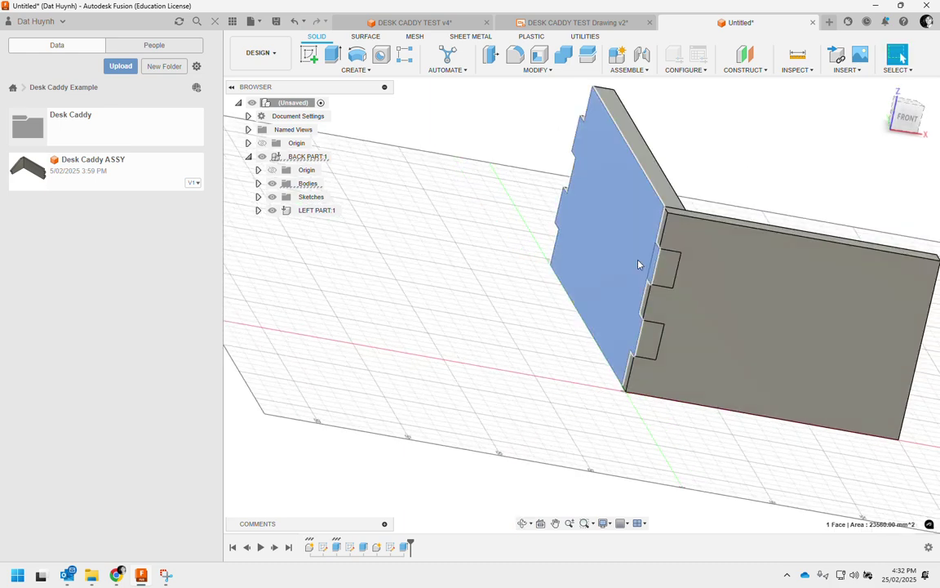
click(637, 262)
click(682, 271)
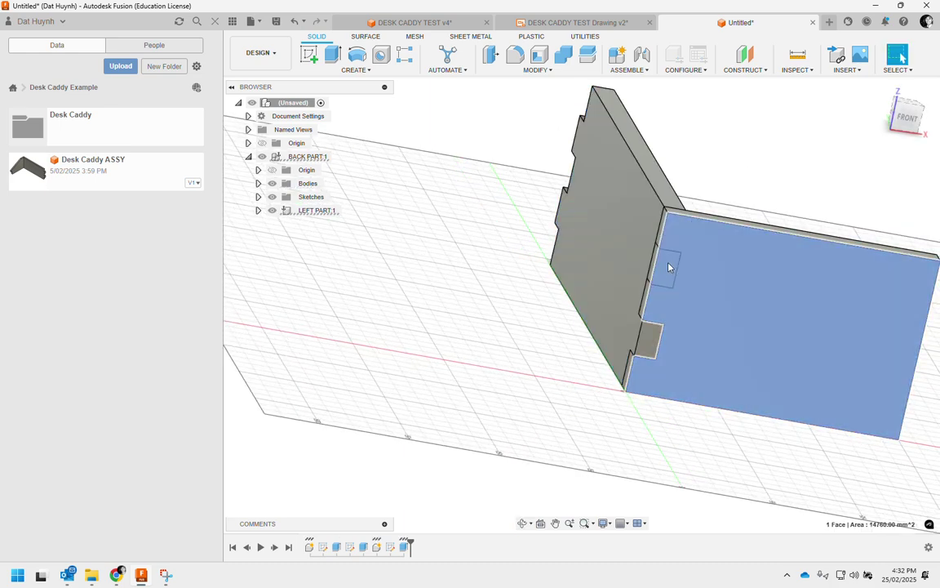
key(Escape)
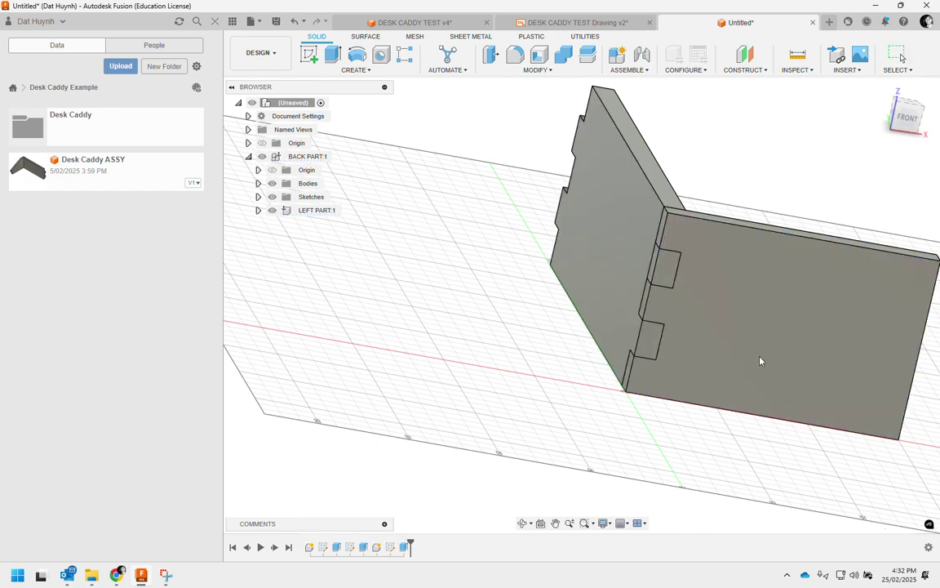
shift+middle_drag(422, 346, 385, 335)
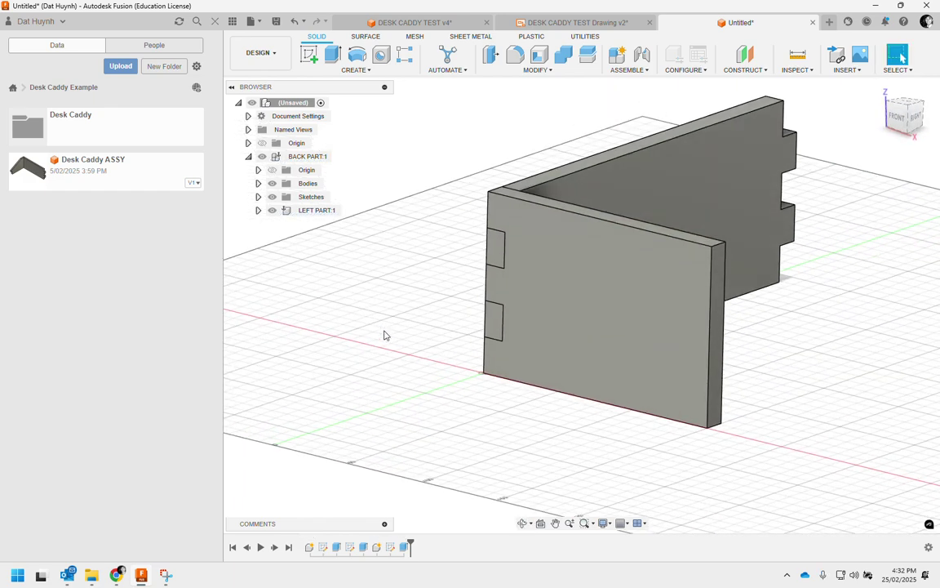
- Activate the LEFT PART component and open its base sketch for editing
click(332, 209)
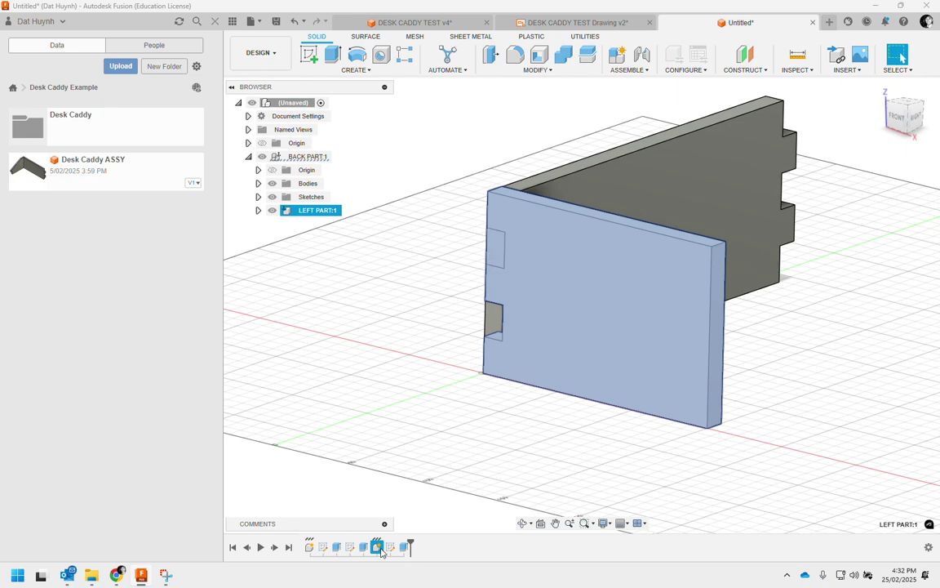
click(406, 392)
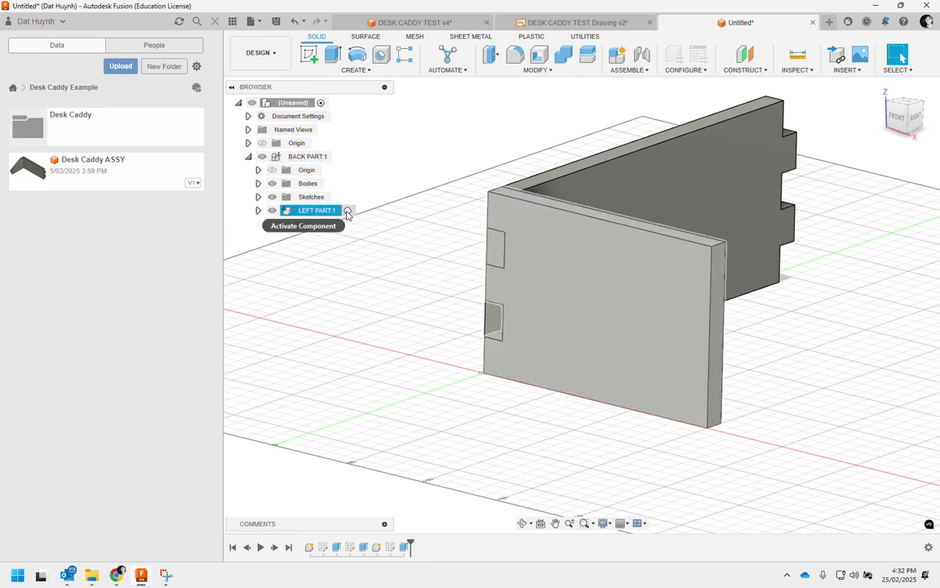
click(347, 211)
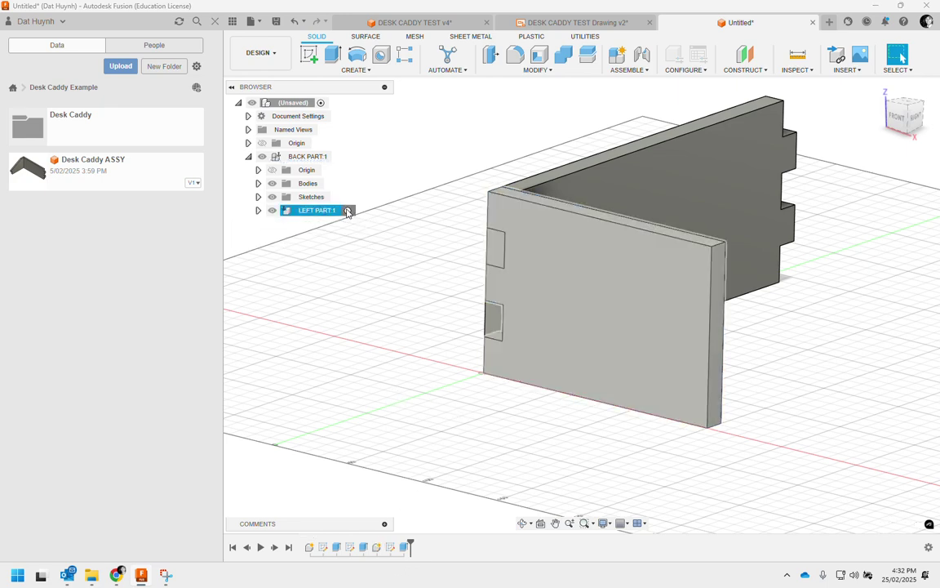
click(311, 548)
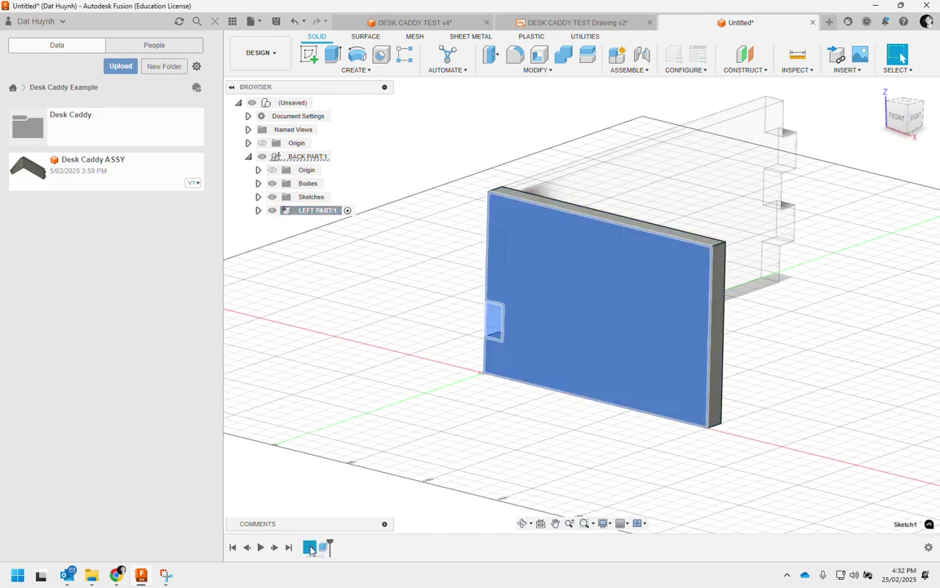
right_click(310, 549)
click(335, 437)
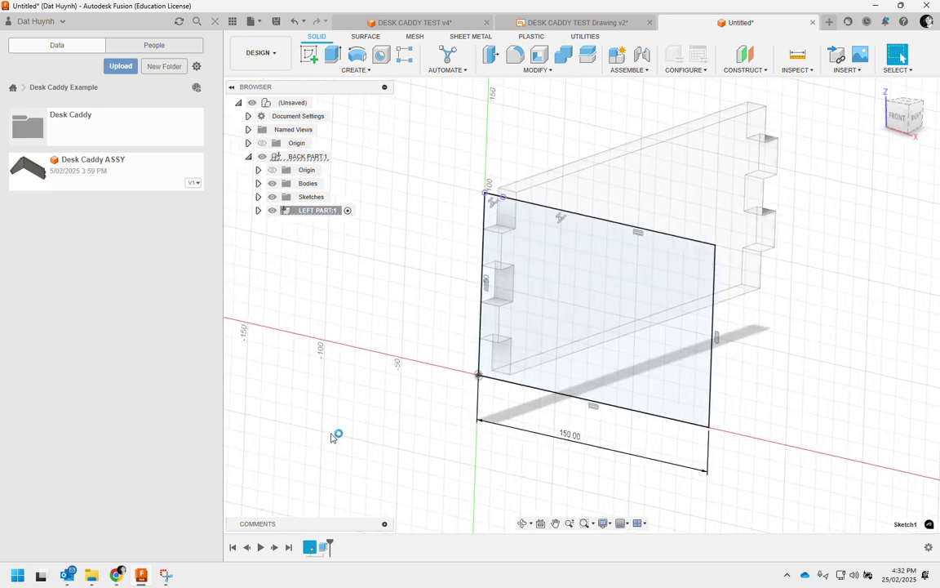
- Sketch a rectangle from LEFT PART's left edge around BACK PART's upper finger, slightly larger than the finger
scroll(447, 265, up, 5)
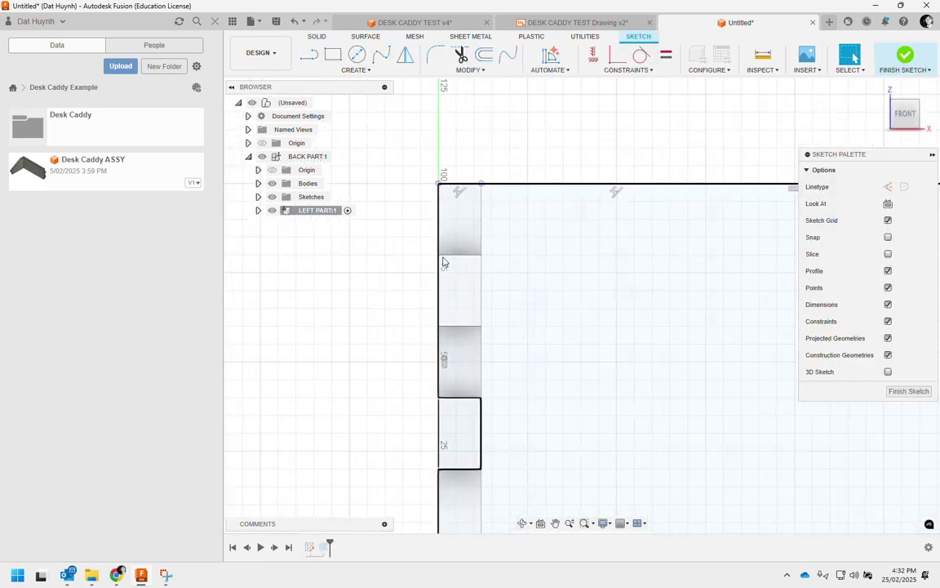
key(r)
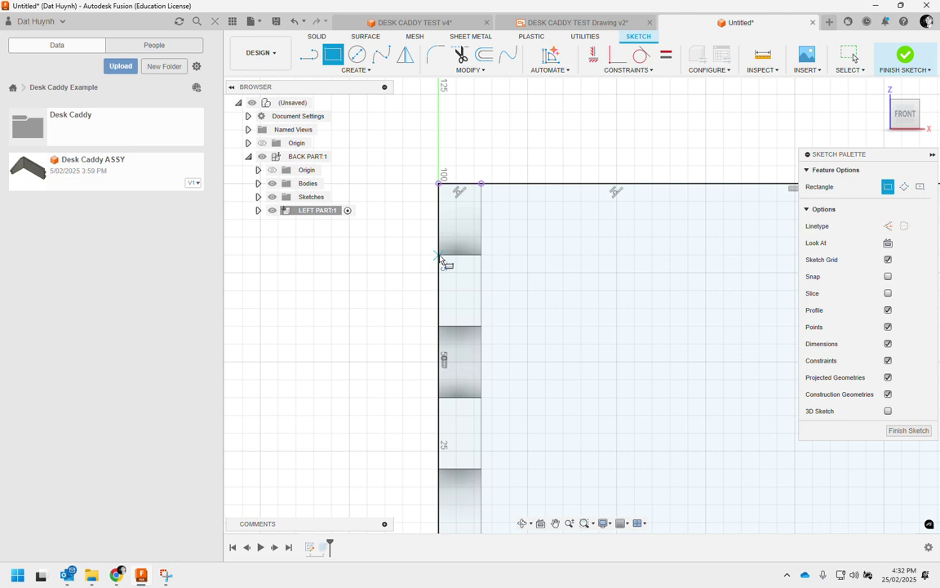
click(439, 236)
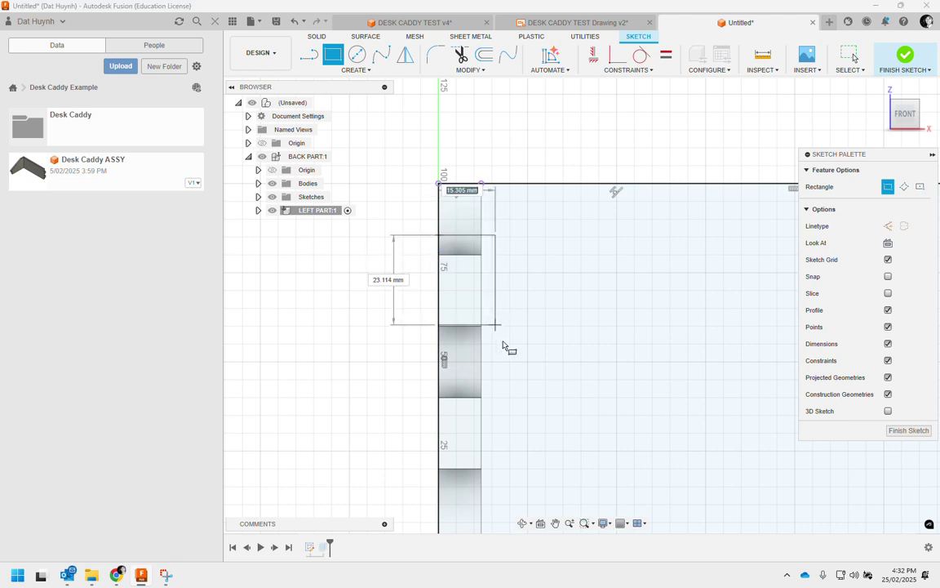
click(502, 340)
right_click(387, 283)
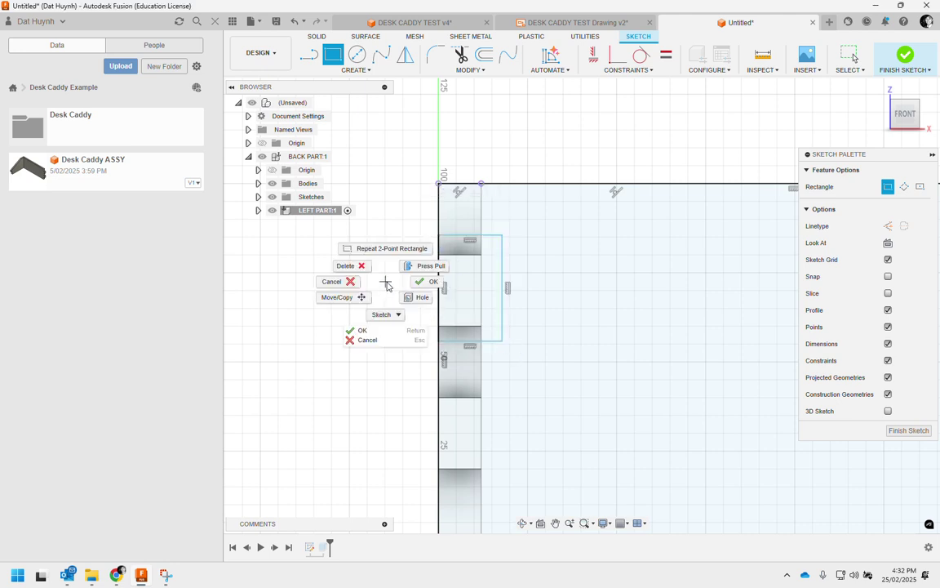
click(427, 282)
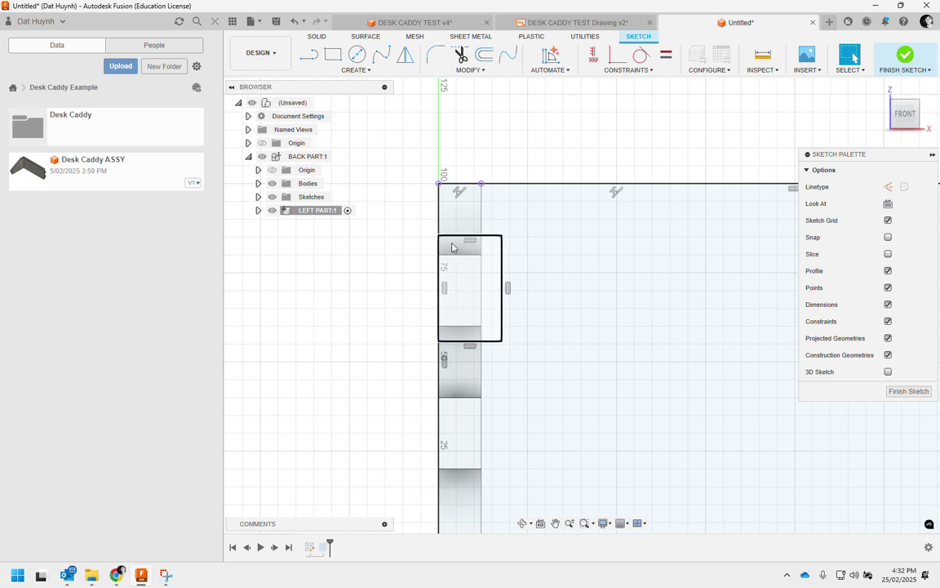
- Make the small rectangle's top, right and bottom edges collinear with the matching edges of BACK PART's upper finger and finish the sketch
click(623, 71)
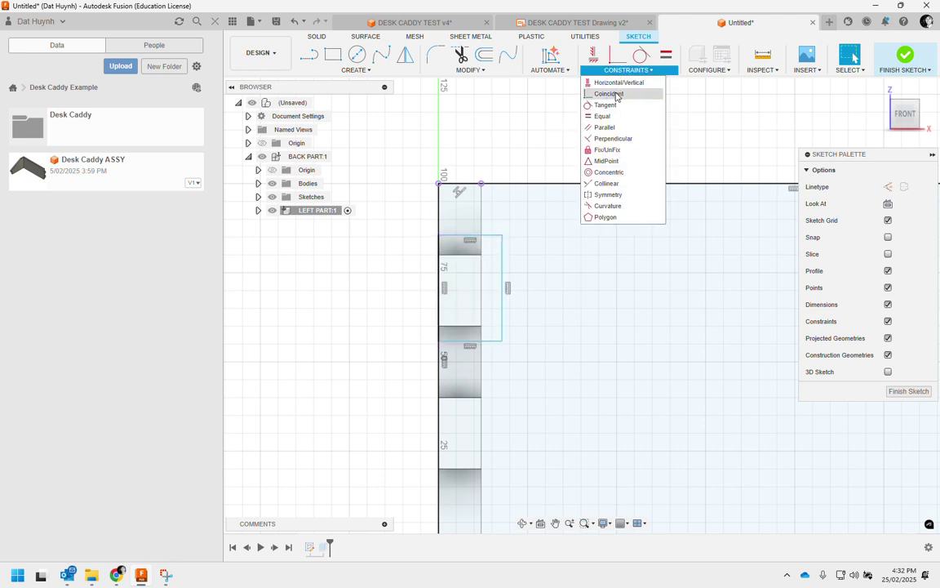
click(617, 184)
click(459, 239)
click(485, 257)
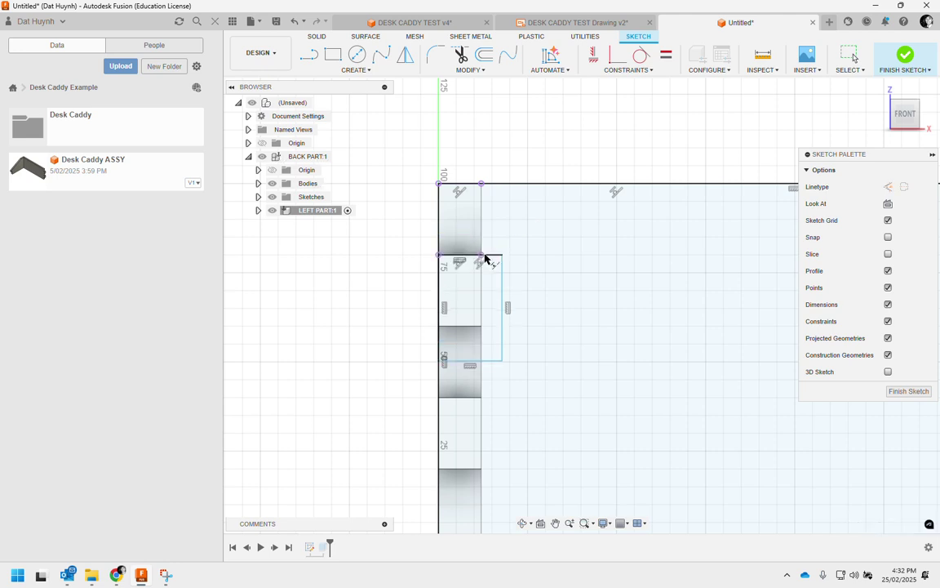
click(502, 277)
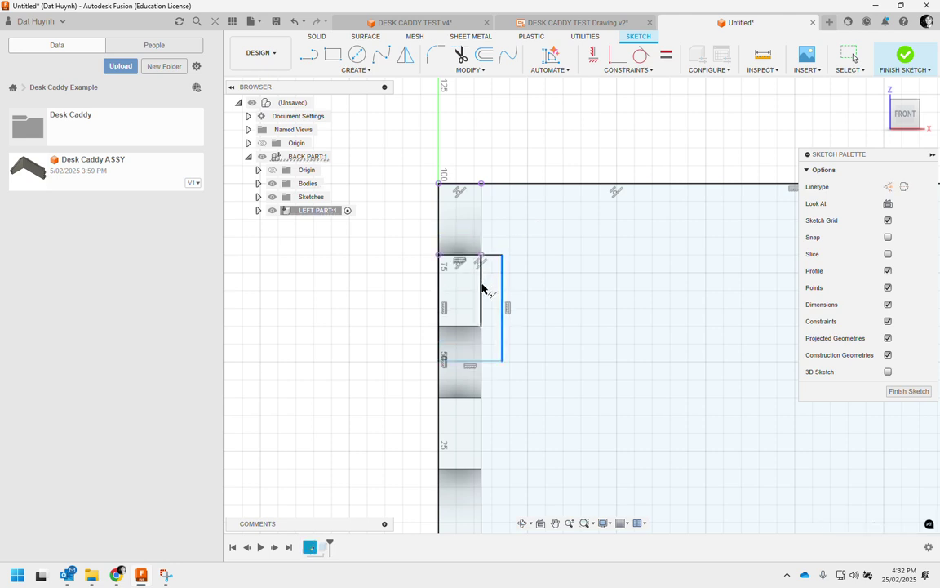
click(480, 287)
click(463, 328)
click(460, 360)
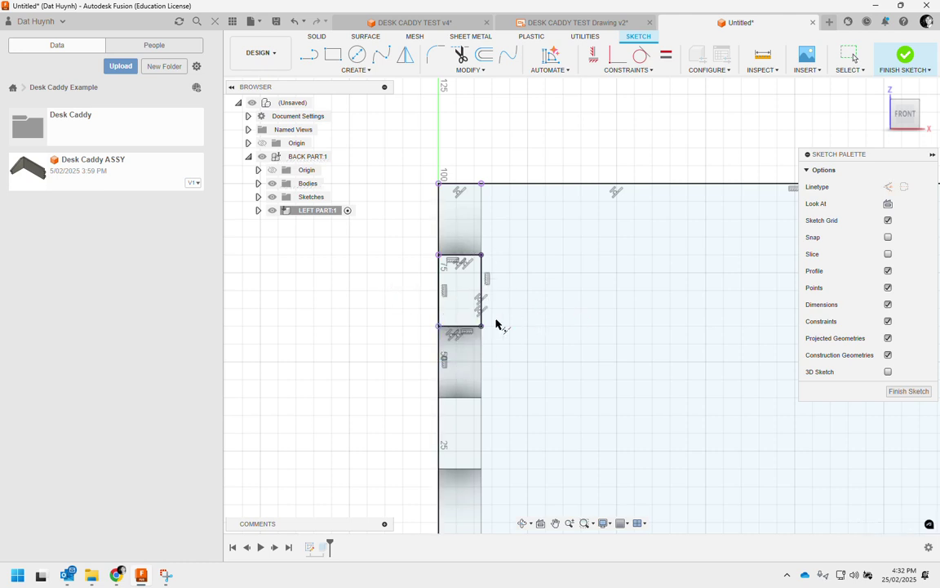
right_click(375, 293)
key(Escape)
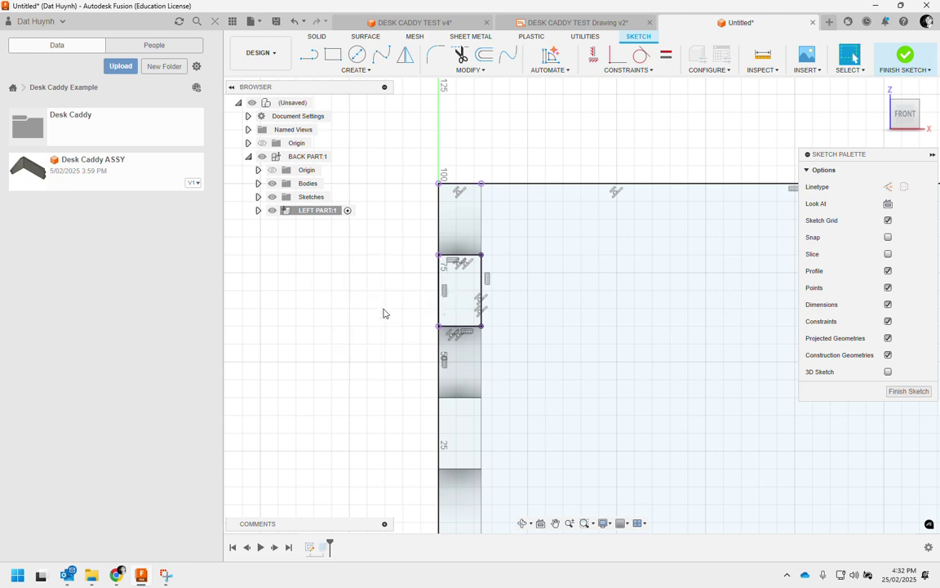
scroll(390, 318, down, 3)
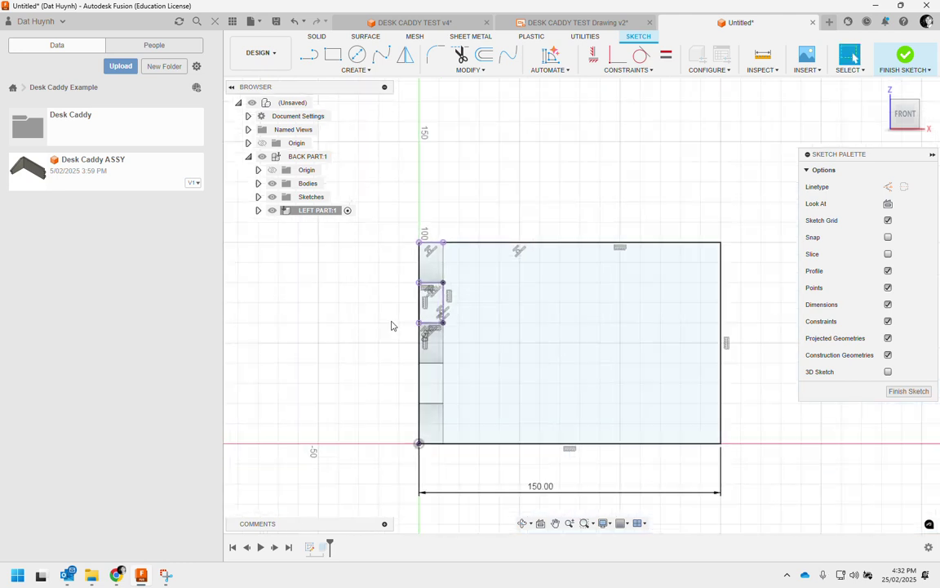
click(895, 69)
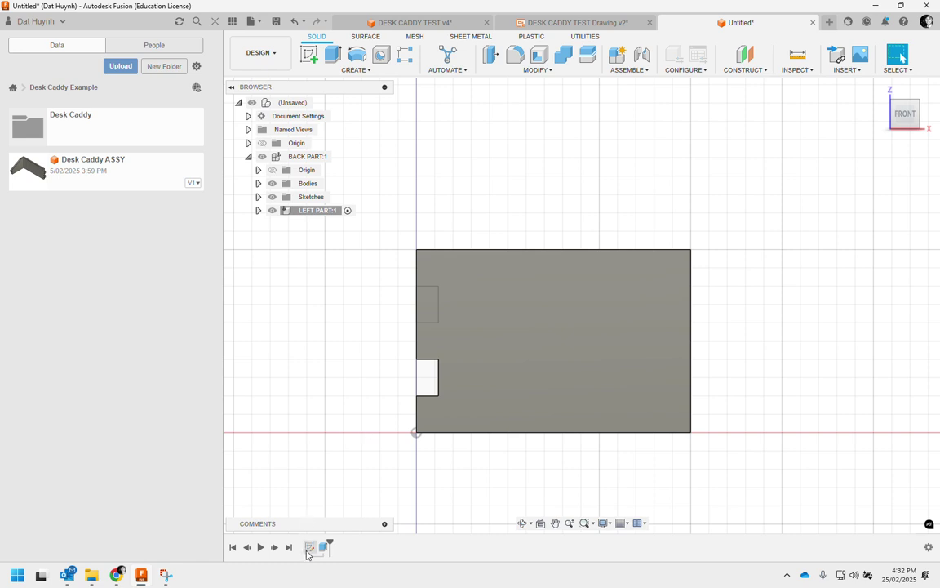
- Edit LEFT PART's extrusion to exclude the small upper rectangle profile, leaving a notch for BACK PART's upper finger
click(309, 548)
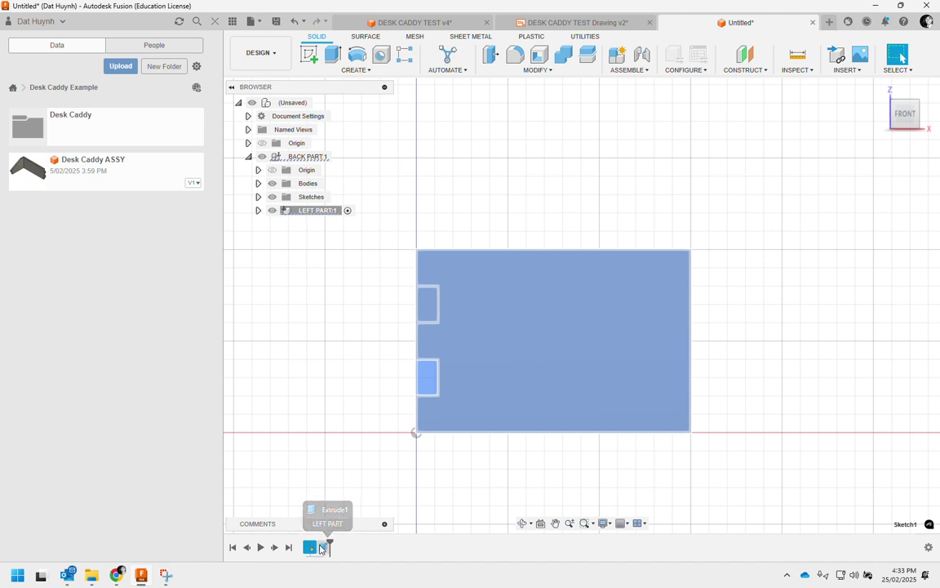
click(323, 547)
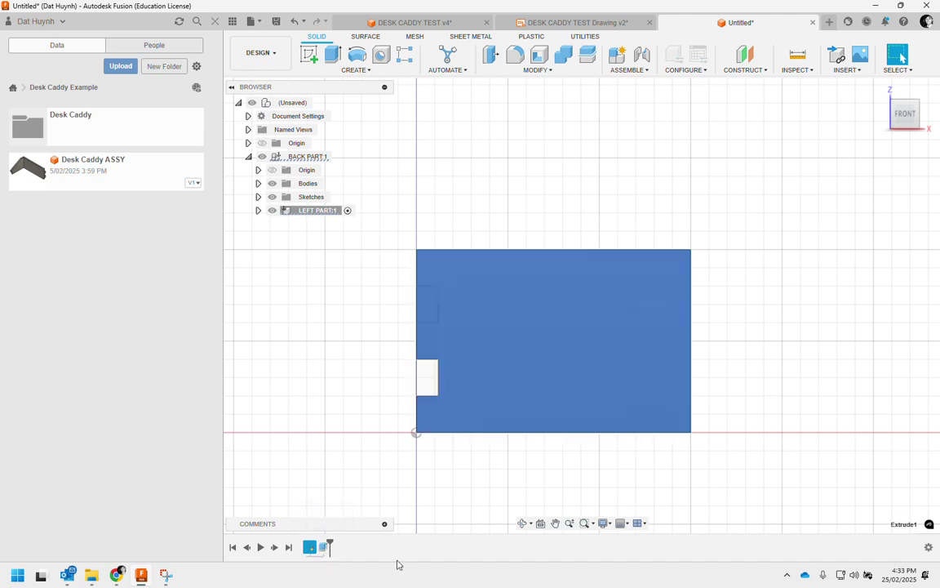
right_click(323, 549)
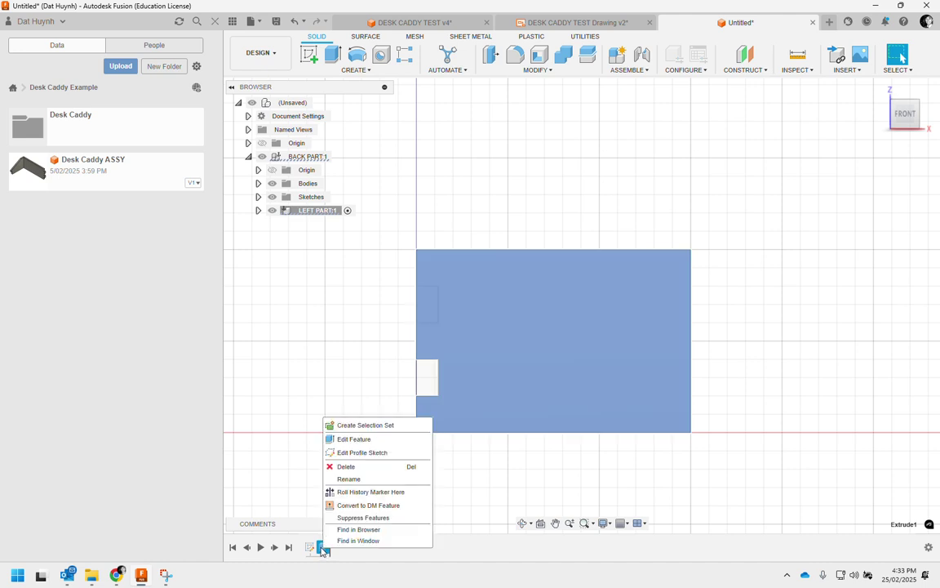
click(359, 446)
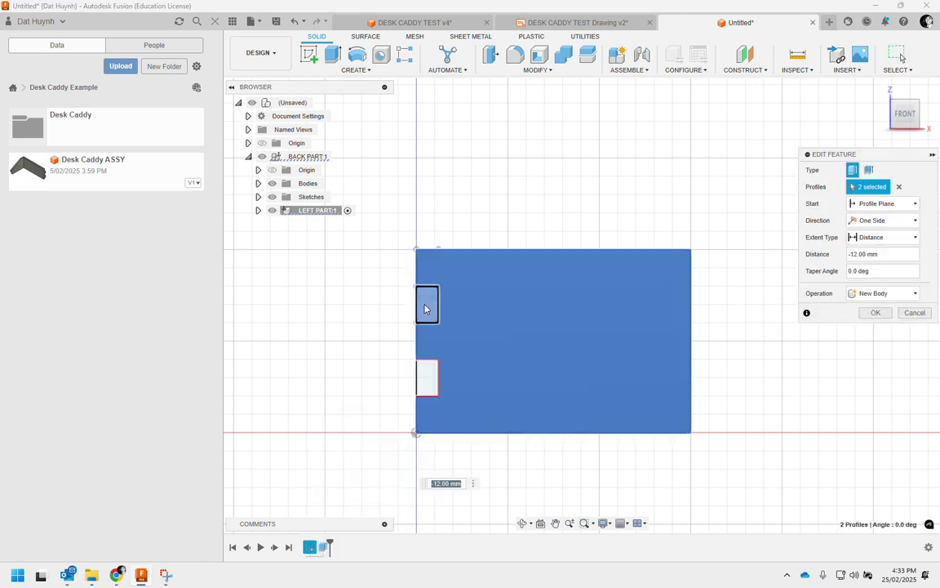
click(426, 309)
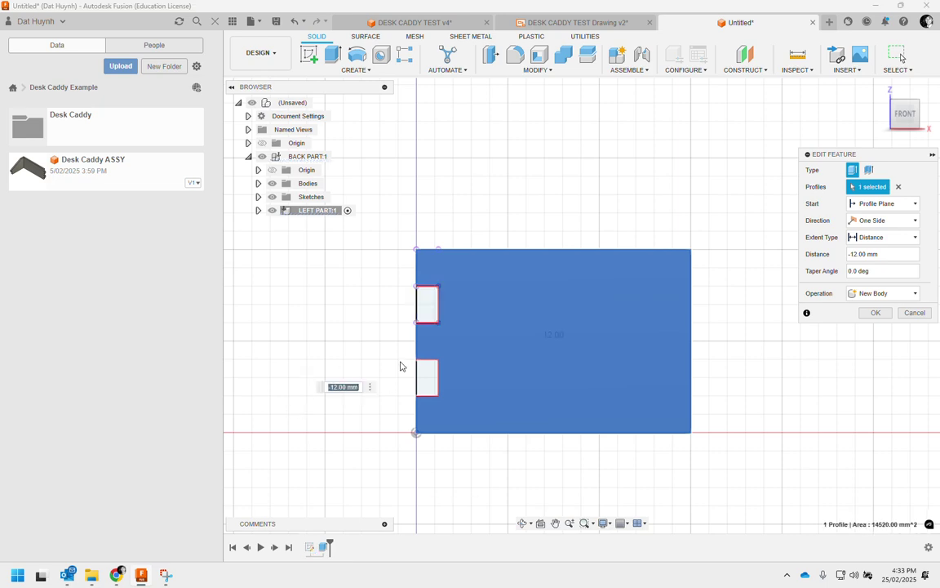
shift+middle_drag(423, 348, 585, 396)
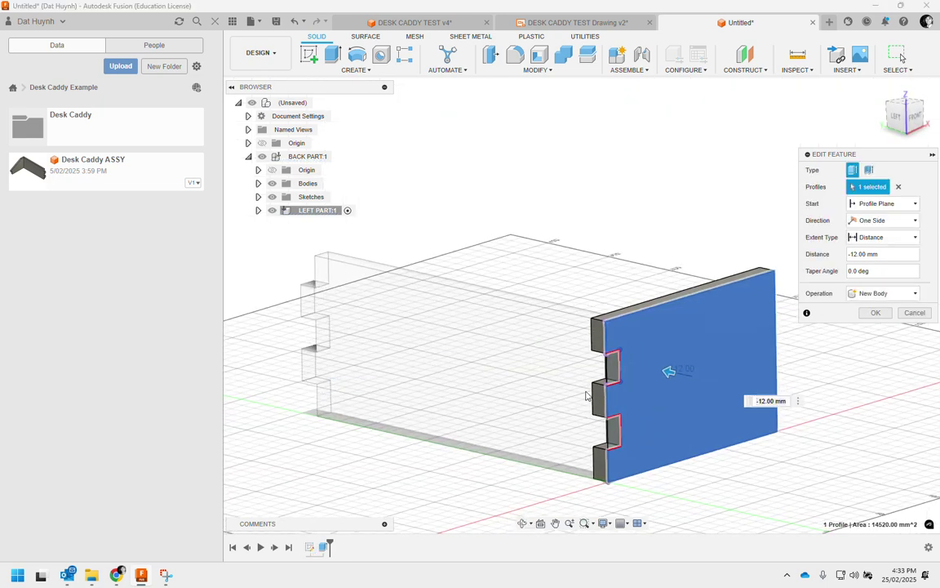
scroll(585, 396, up, 1)
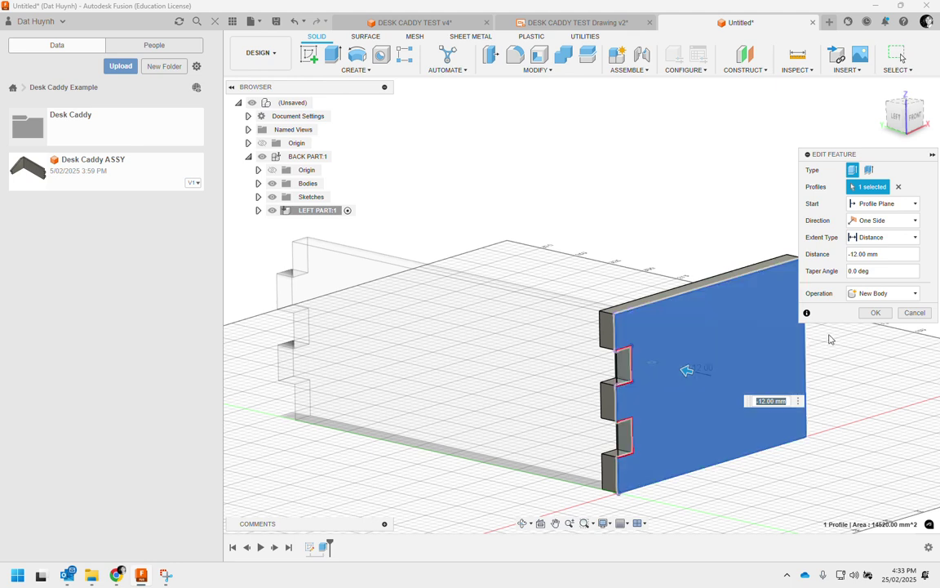
click(875, 315)
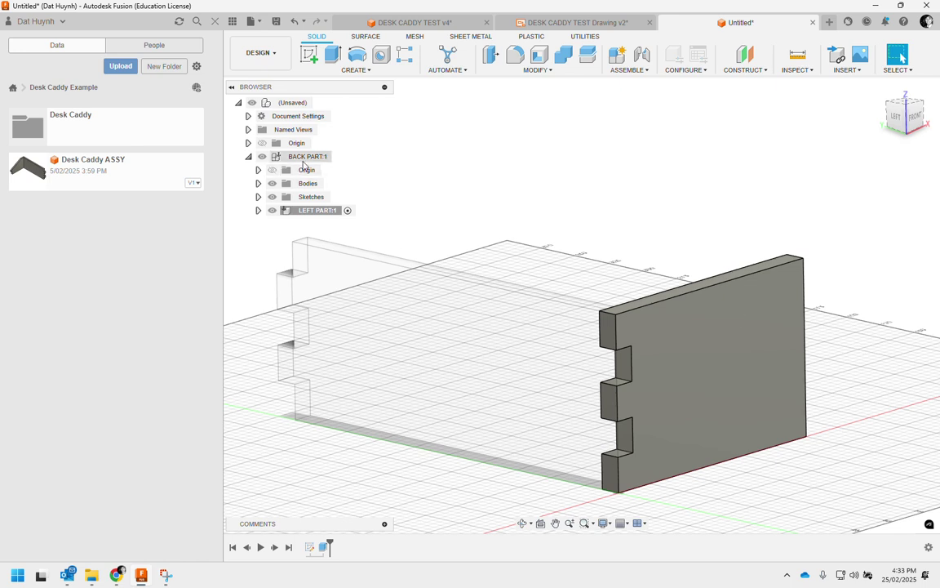
- Activate the BACK PART component and examine how its fingers fit LEFT PART's notches at the corner
click(339, 157)
click(541, 172)
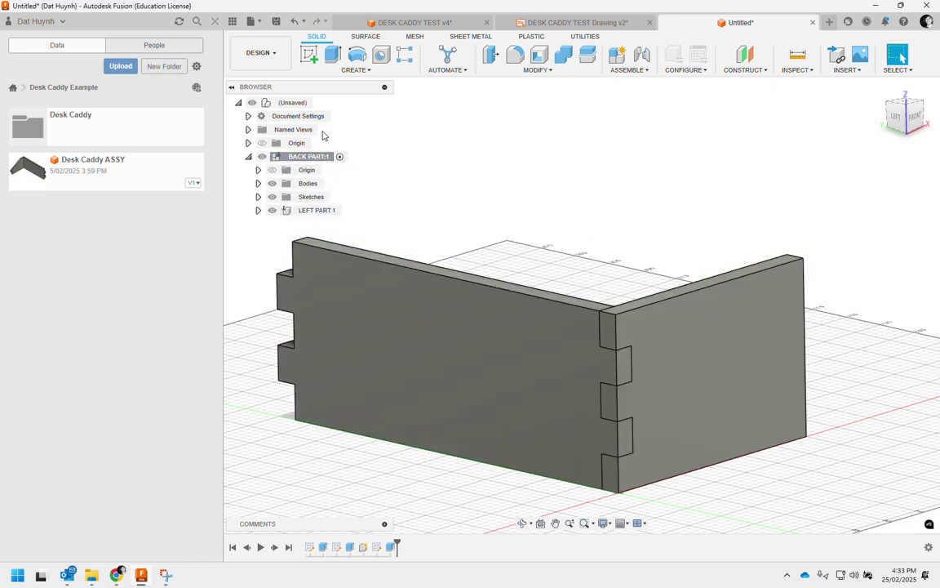
shift+middle_drag(630, 241, 617, 382)
click(671, 395)
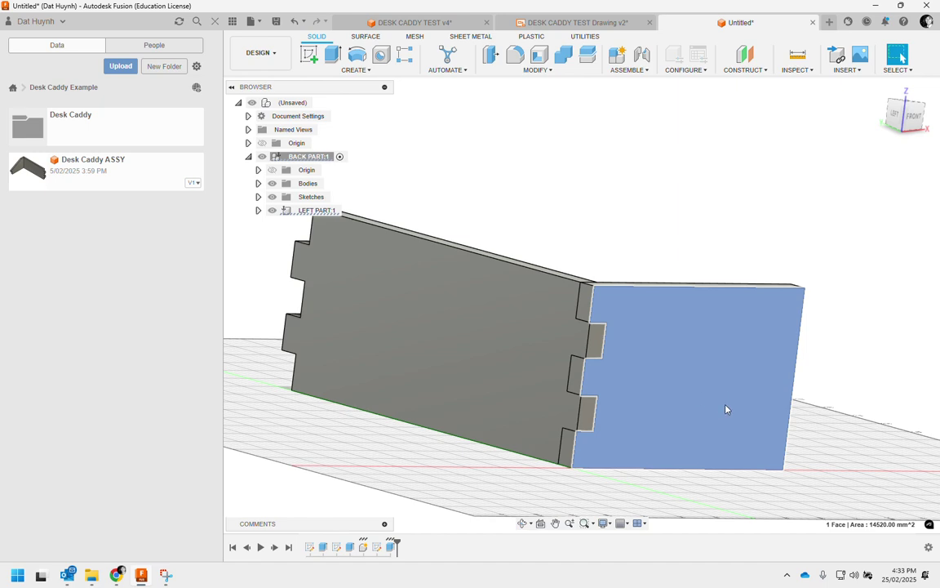
click(521, 375)
click(556, 237)
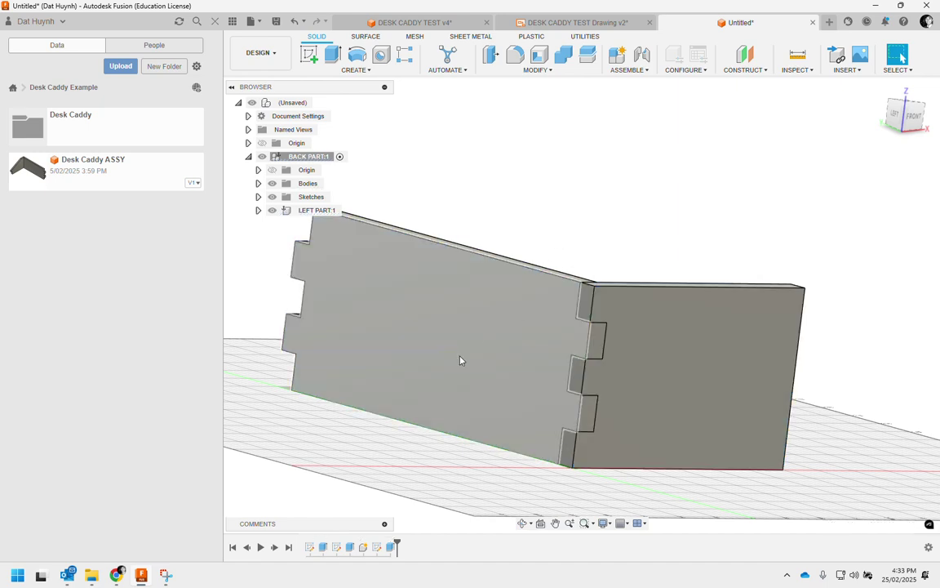
shift+middle_drag(657, 411, 575, 400)
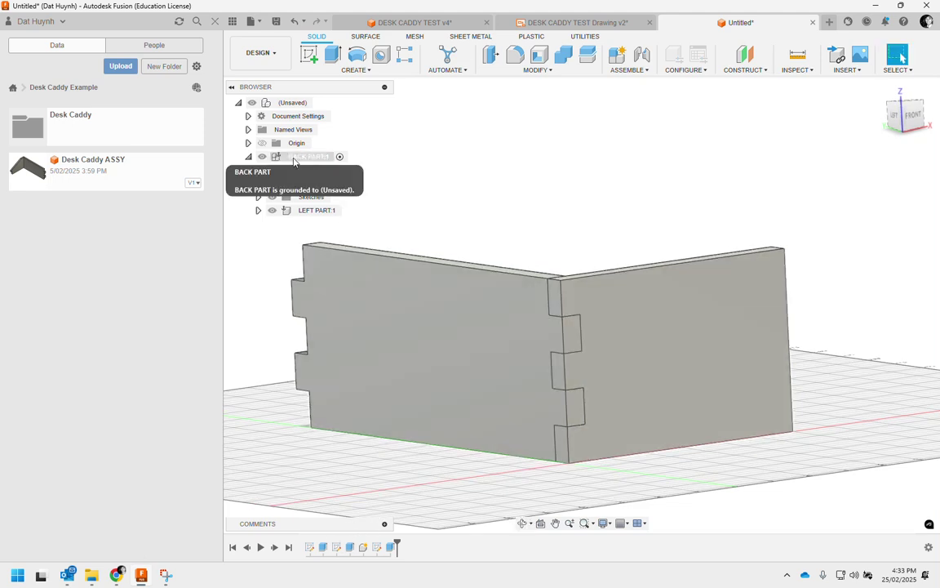
click(292, 157)
right_click(311, 159)
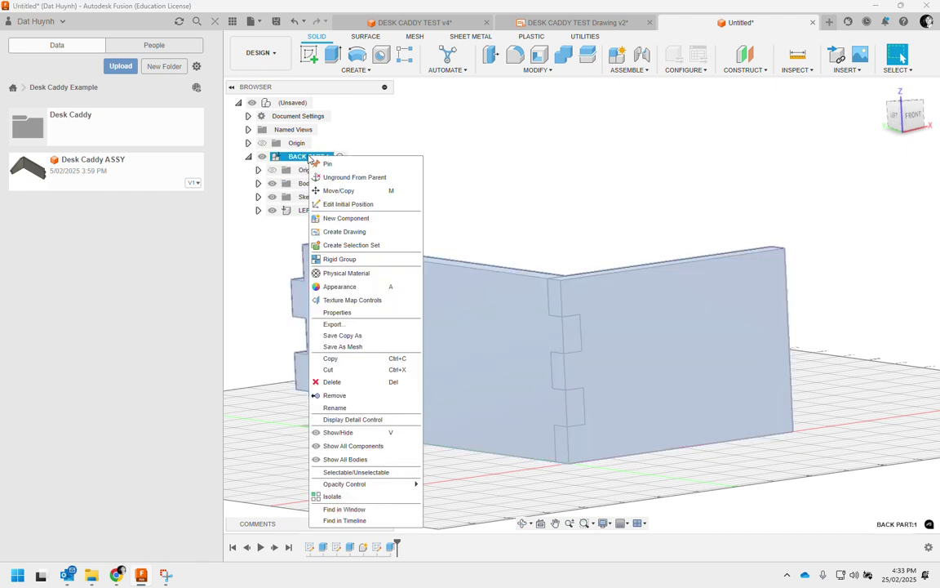
click(422, 146)
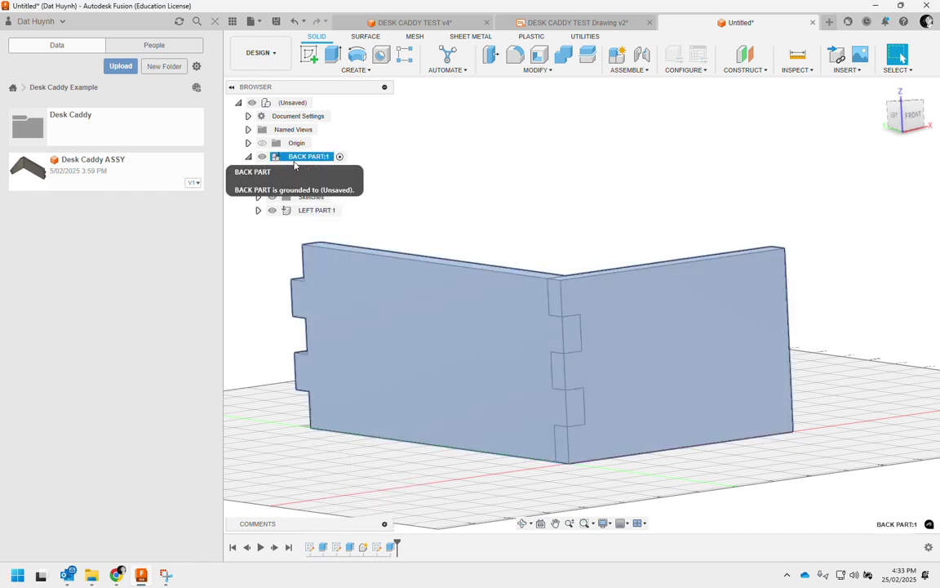
- Edit BACK PART's finger-joint sketch, set the lowest notch's height to 10 mm and finish the sketch
click(335, 548)
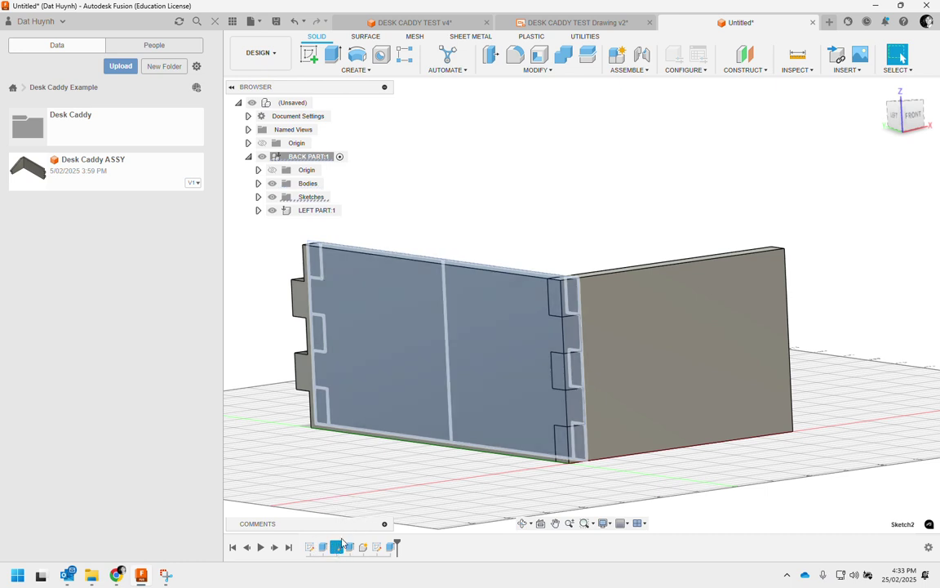
right_click(339, 551)
click(371, 438)
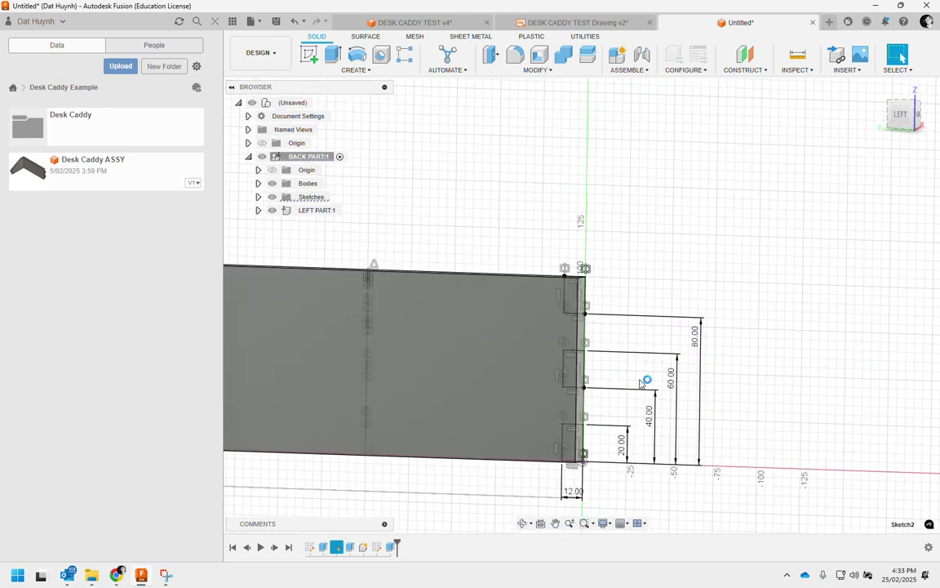
double_click(632, 449)
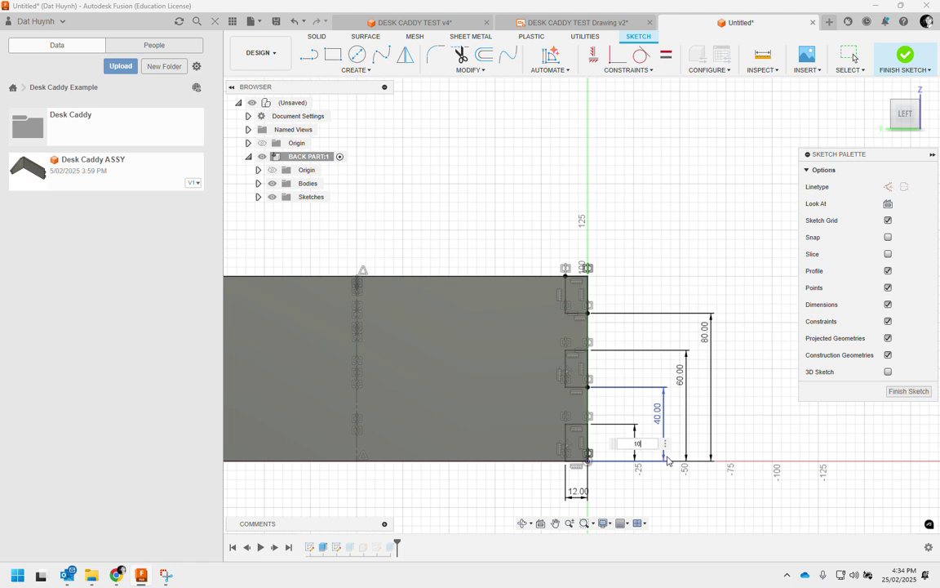
text(10)
key(Return)
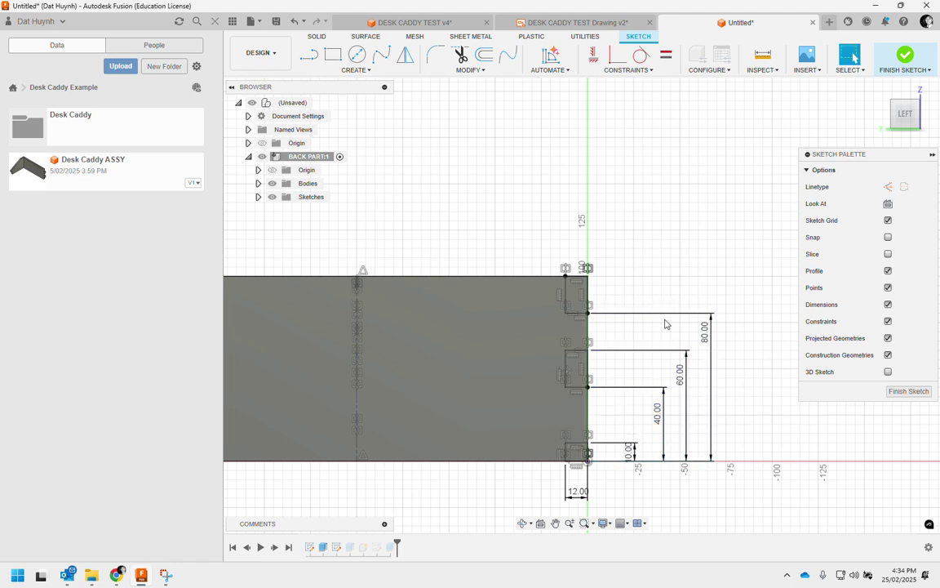
click(906, 60)
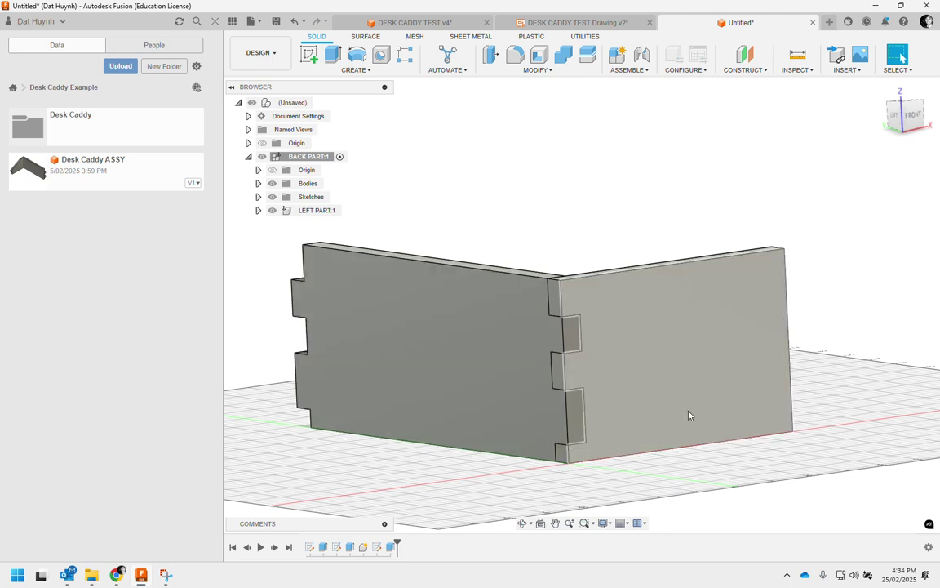
- Examine how LEFT PART's lower notch follows BACK PART's resized finger from different sides of the corner
click(762, 420)
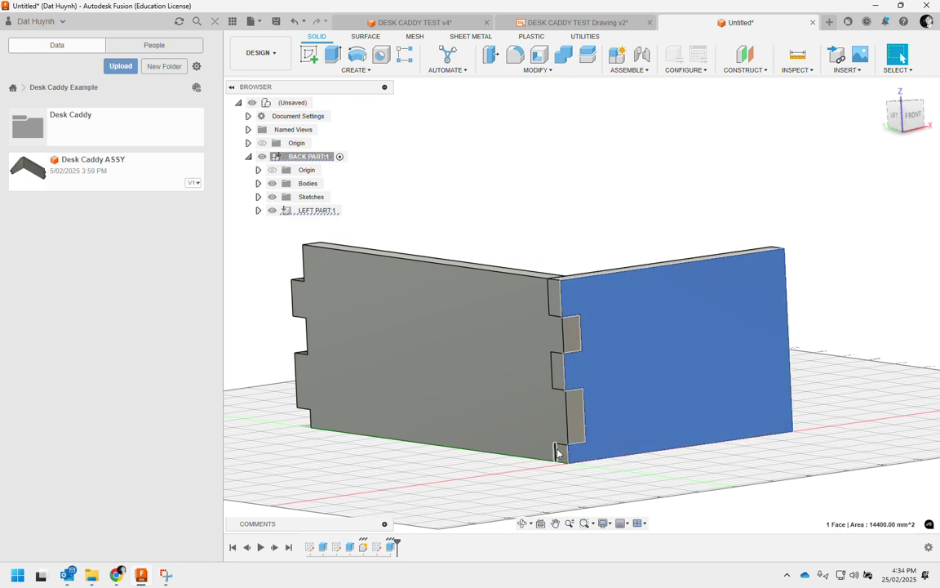
shift+middle_drag(667, 458, 478, 446)
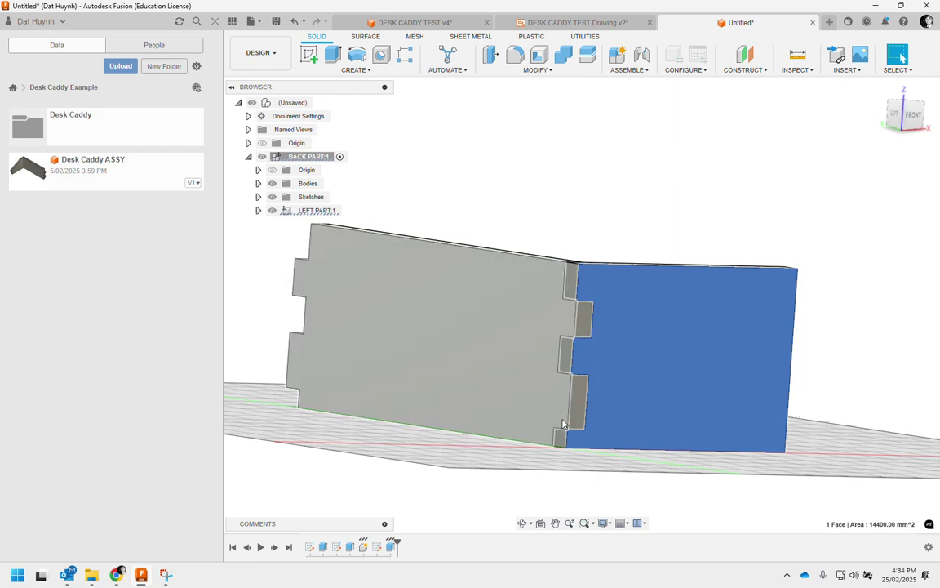
shift+middle_drag(746, 407, 413, 398)
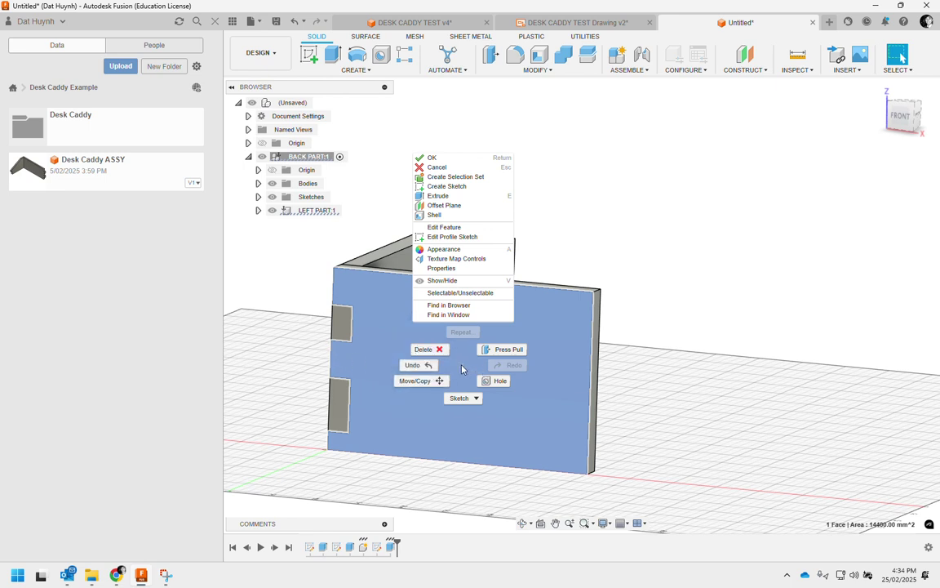
click(607, 369)
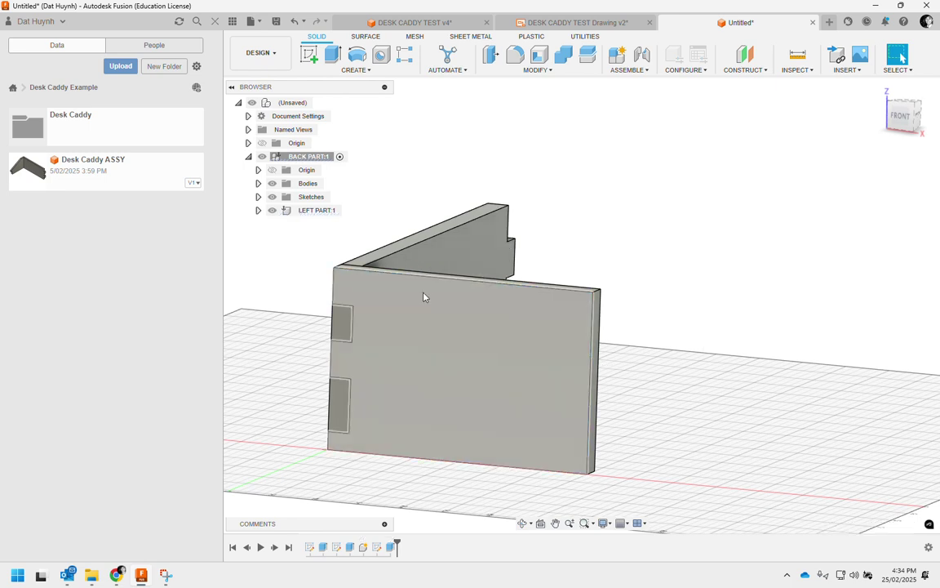
click(443, 353)
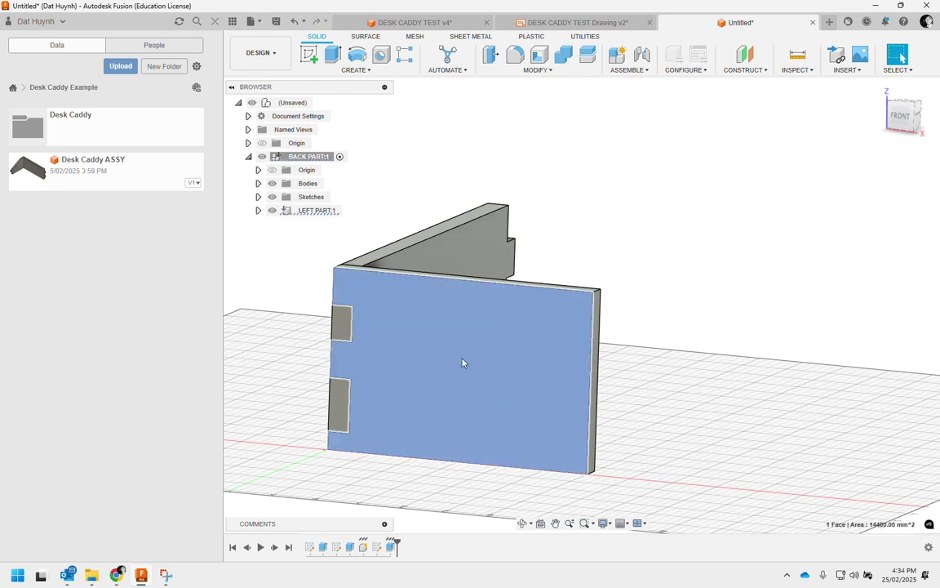
right_click(462, 363)
click(317, 218)
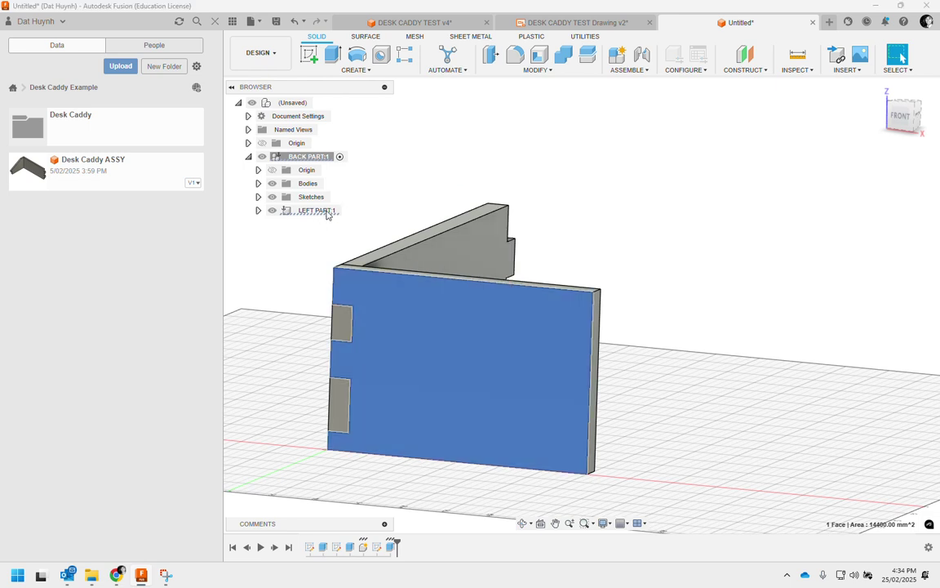
- Activate LEFT PART and sketch a sloping line on its outer face from the top edge, about 46 mm from the notched edge, to the opposite edge
click(327, 211)
click(305, 210)
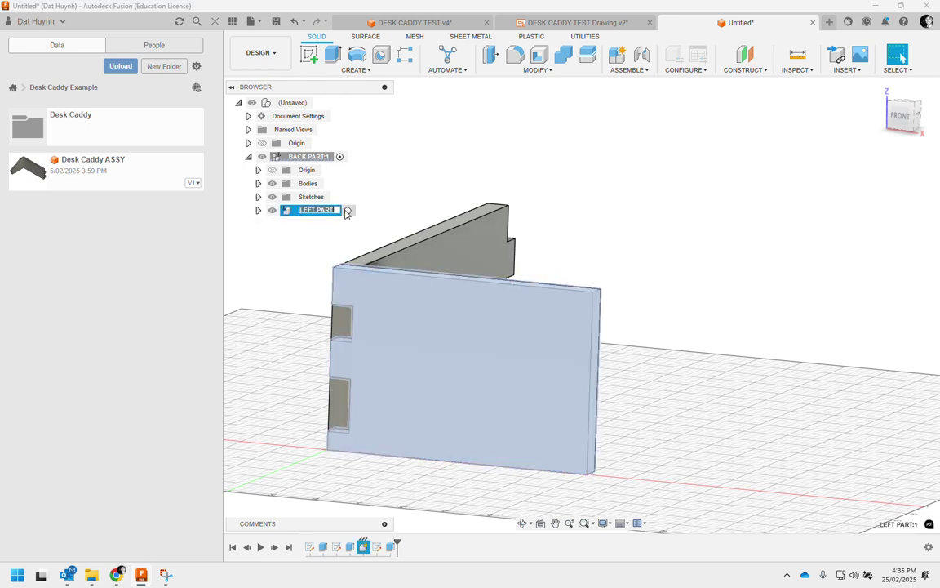
click(347, 211)
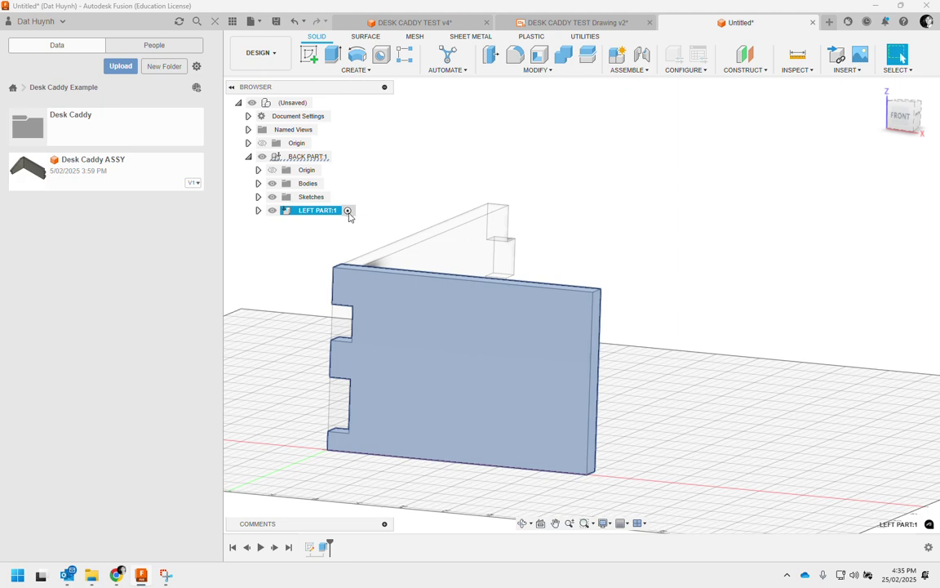
click(310, 56)
click(387, 299)
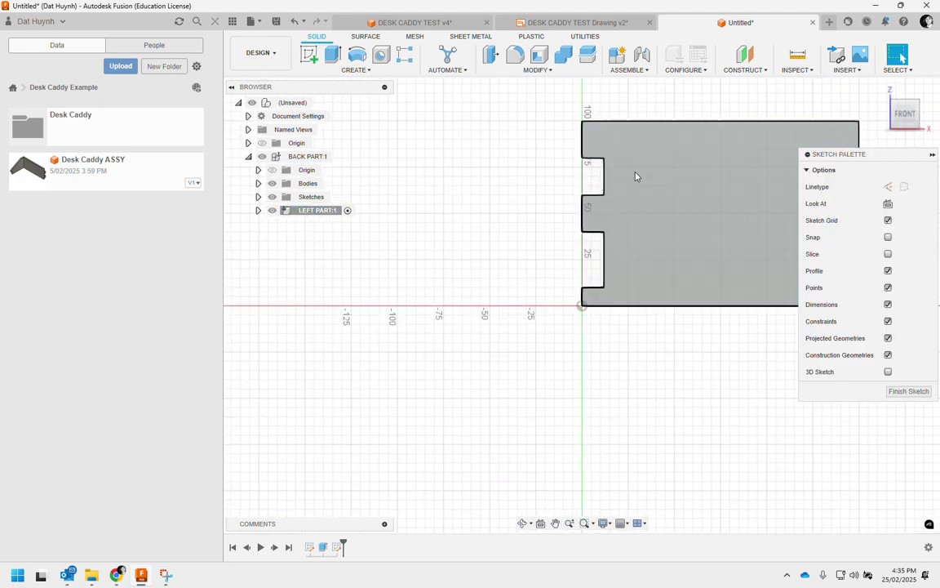
key(l)
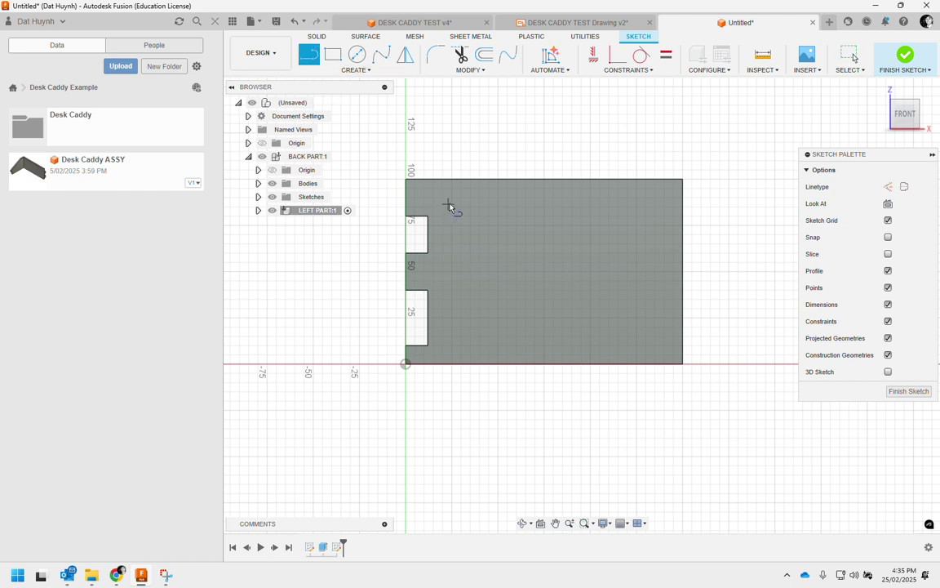
click(491, 179)
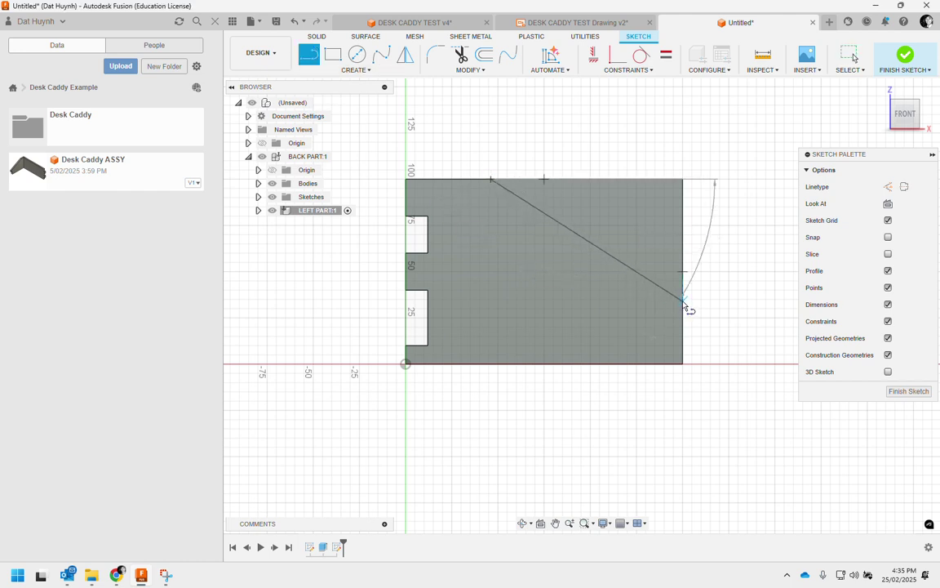
double_click(684, 301)
- Dimension the sloping line's upper endpoint 30 mm from LEFT PART's notched vertical edge
click(355, 69)
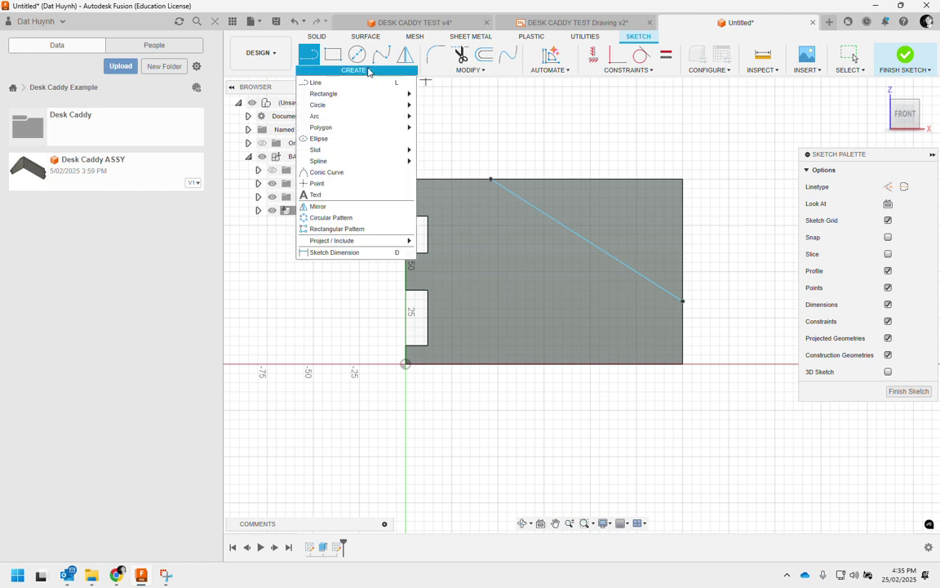
click(336, 247)
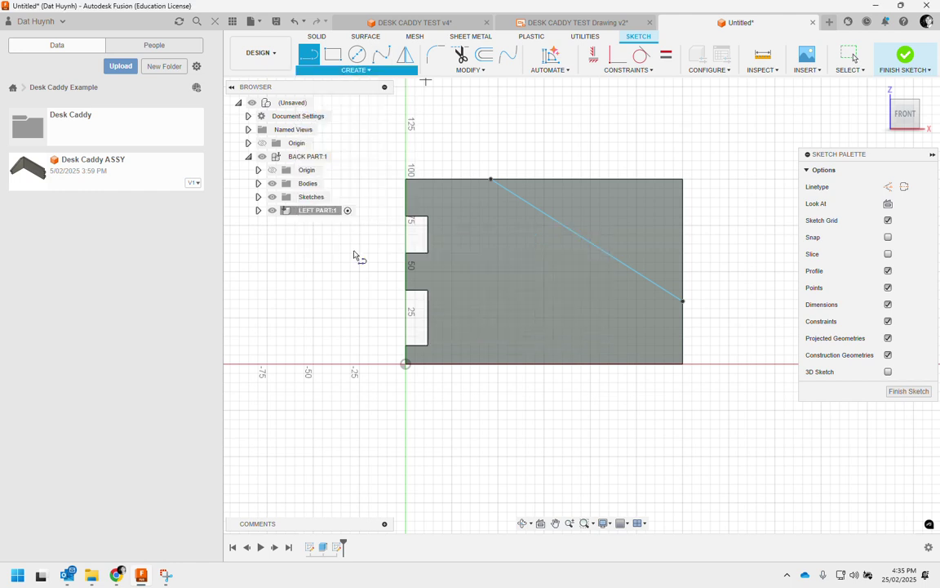
click(490, 180)
click(405, 199)
click(454, 136)
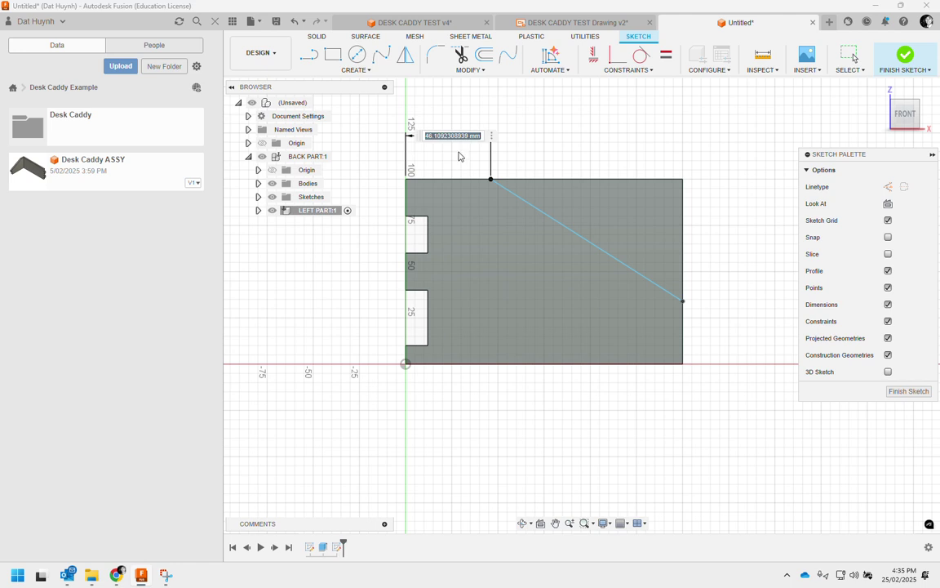
text(30)
key(Return)
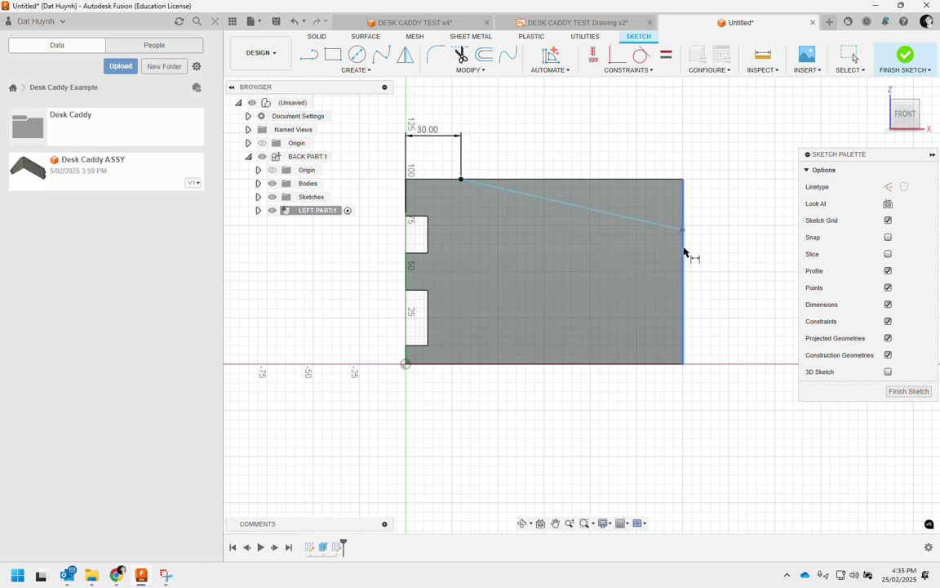
- Dimension the sloping line's lower endpoint 50 mm above LEFT PART's bottom edge and finish the sketch
click(683, 364)
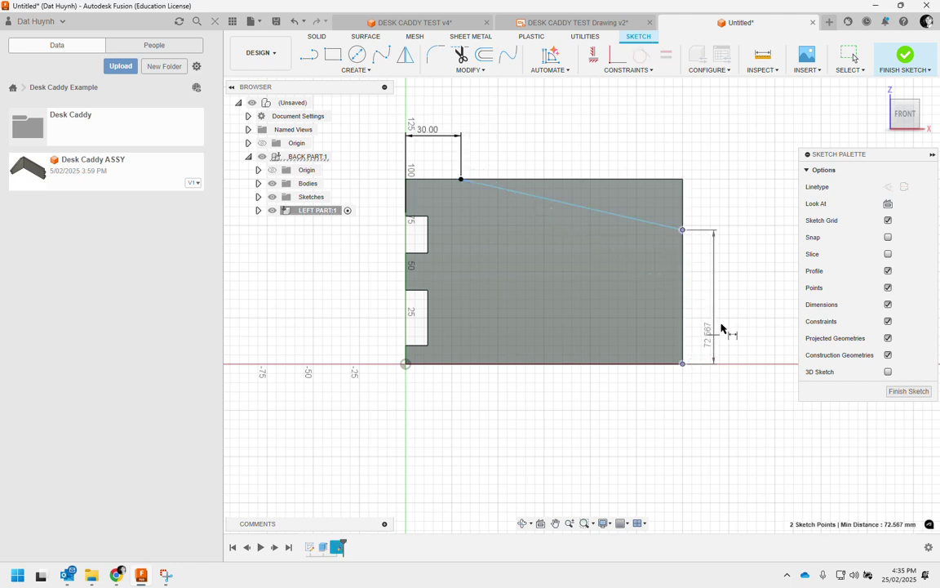
click(745, 308)
text(50)
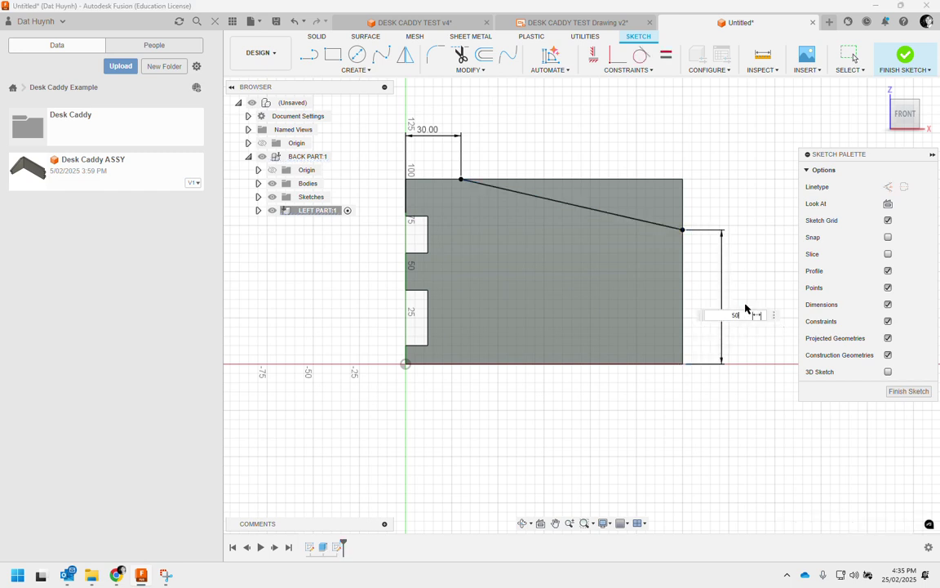
key(Return)
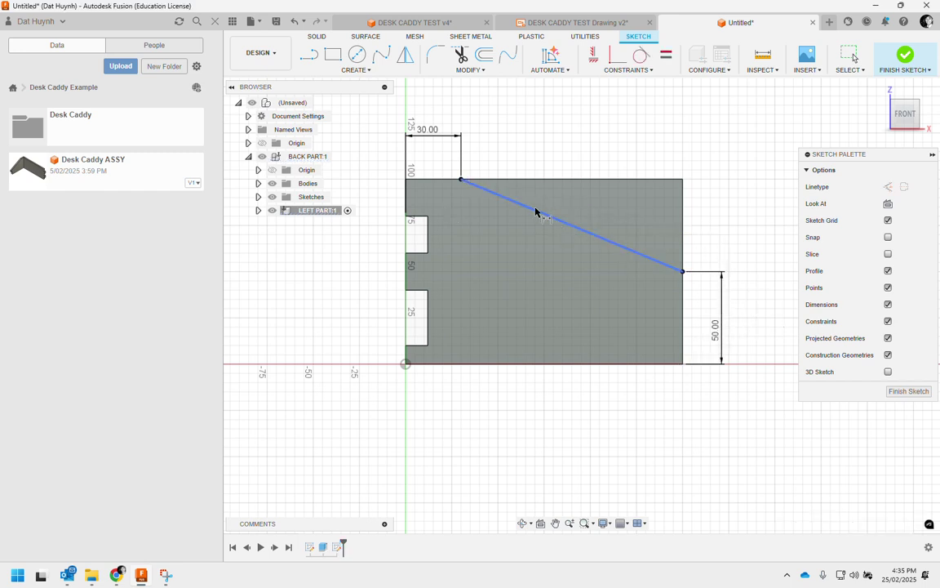
click(904, 55)
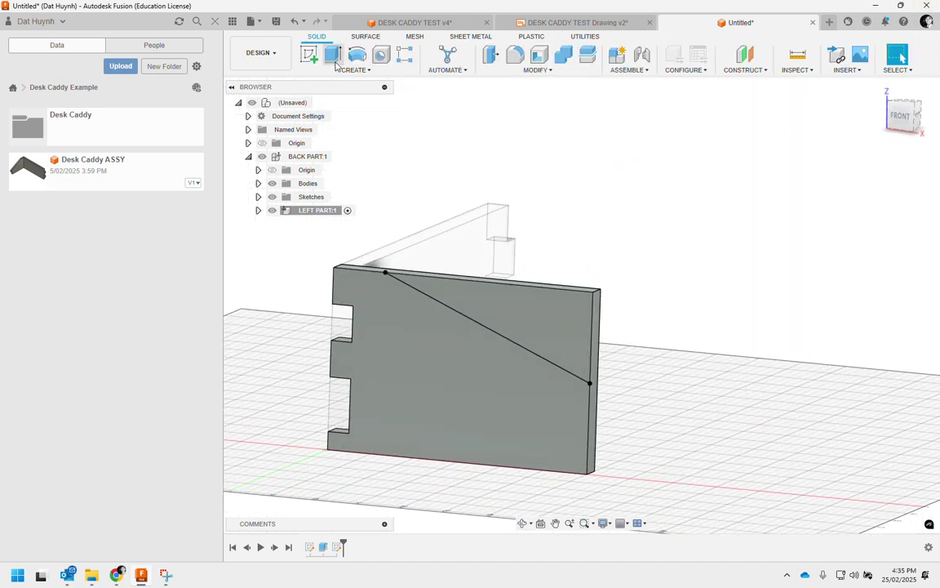
- Extrude-cut the triangular area above the sloping line with extent All through LEFT PART, and reactivate the top-level assembly
click(332, 55)
click(478, 286)
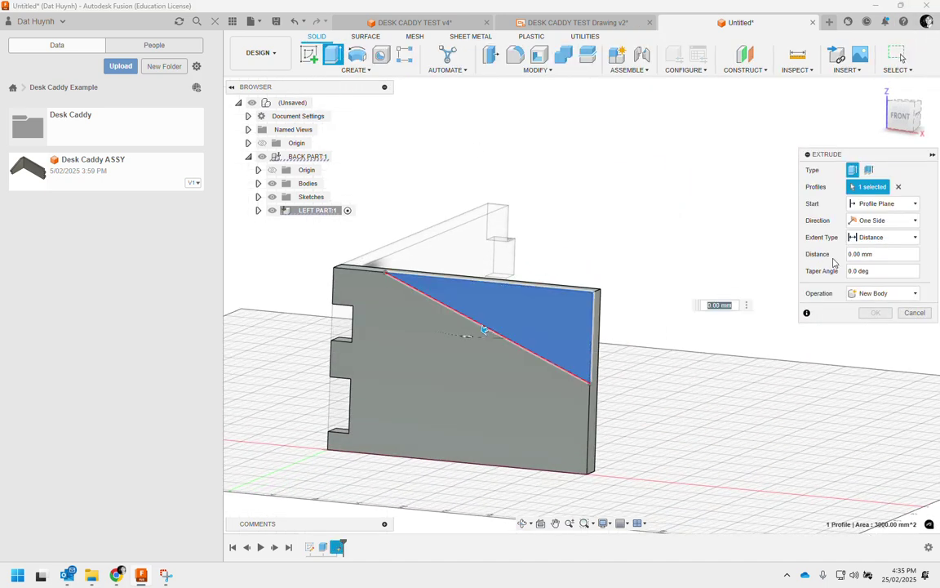
click(886, 237)
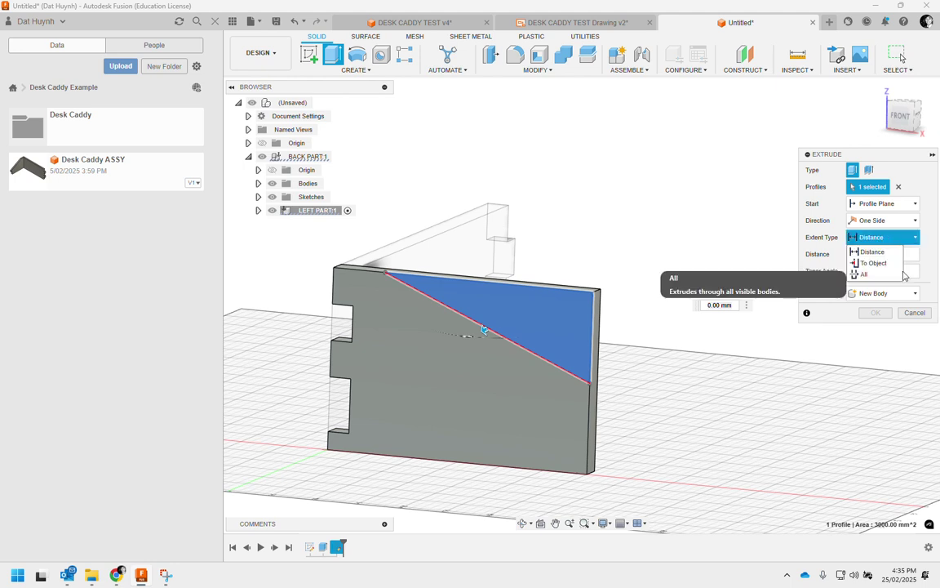
click(865, 295)
click(897, 293)
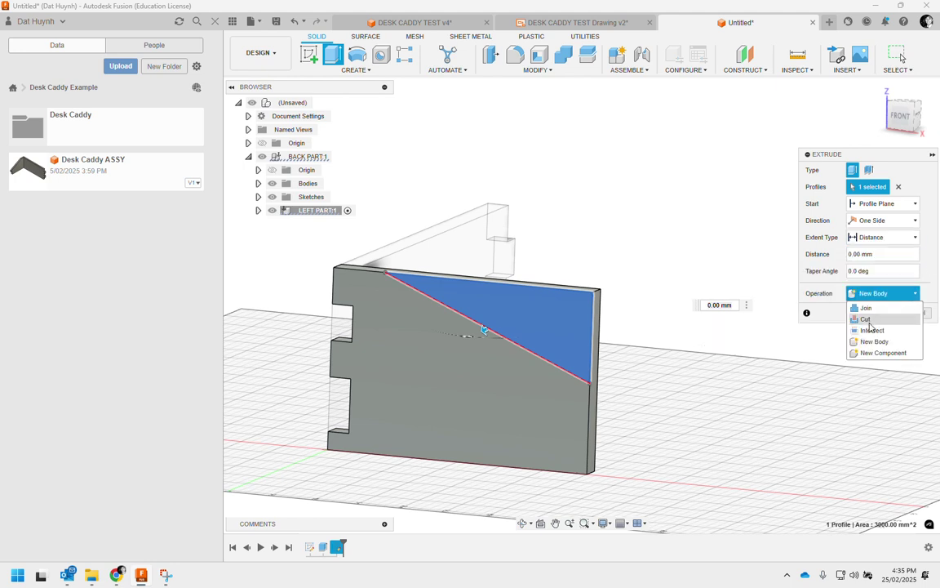
click(861, 317)
shift+middle_drag(631, 329, 428, 330)
drag(381, 314, 450, 300)
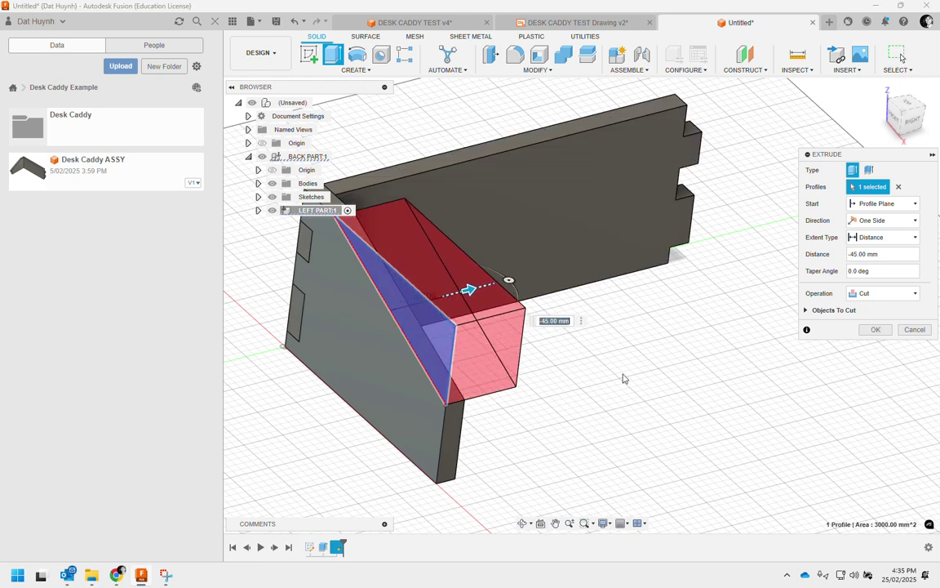
click(882, 237)
click(863, 274)
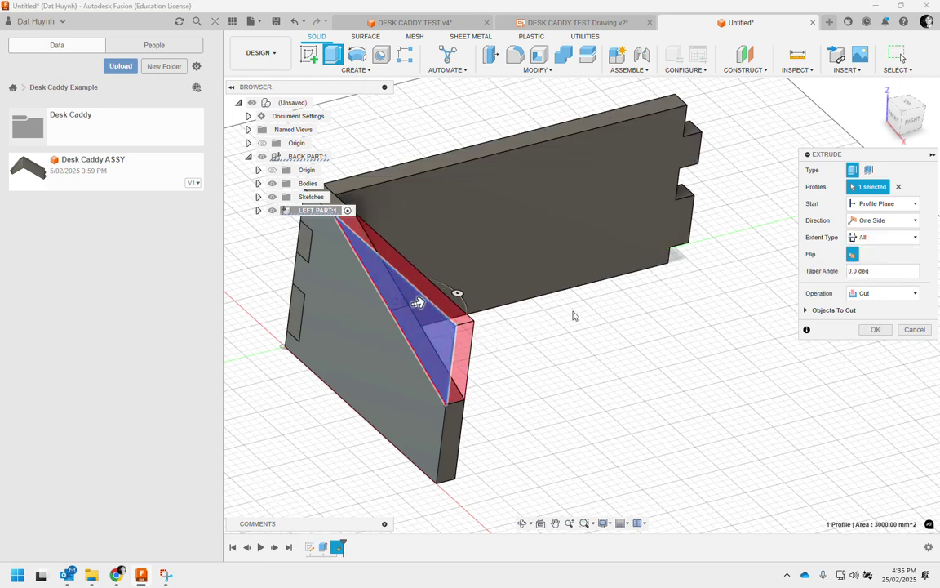
click(875, 329)
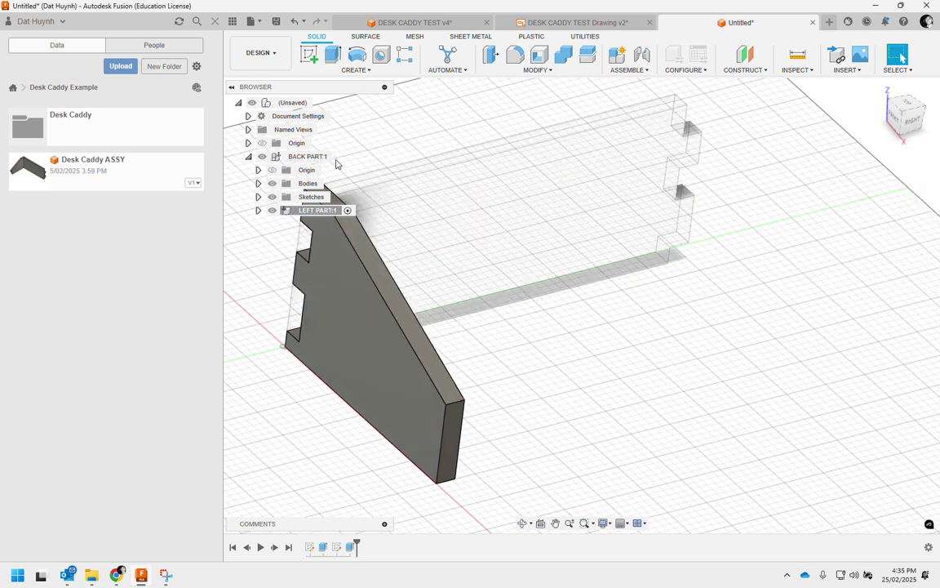
double_click(294, 102)
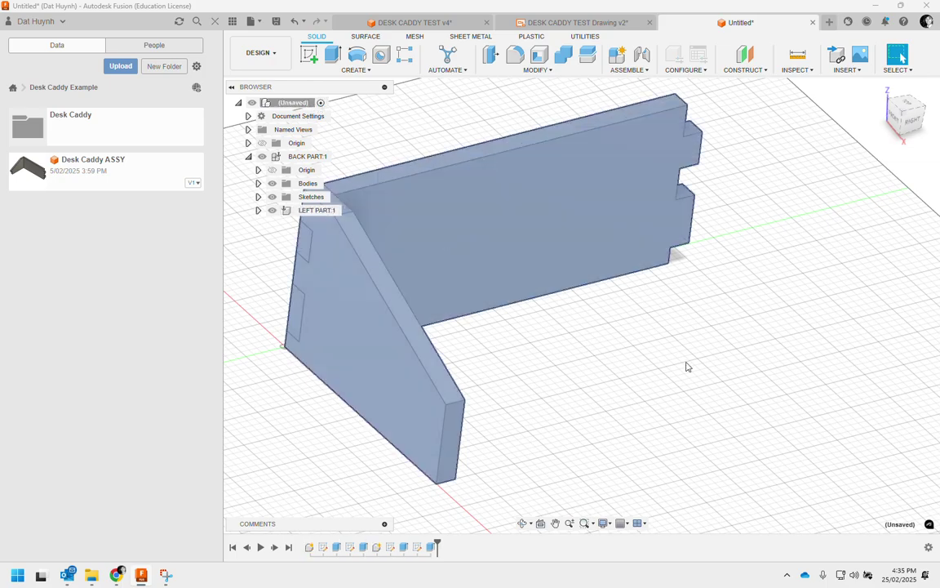
- Edit BACK PART's finger-joint sketch, set the lowest notch's height to 20 mm and finish the sketch
shift+middle_drag(537, 389, 562, 384)
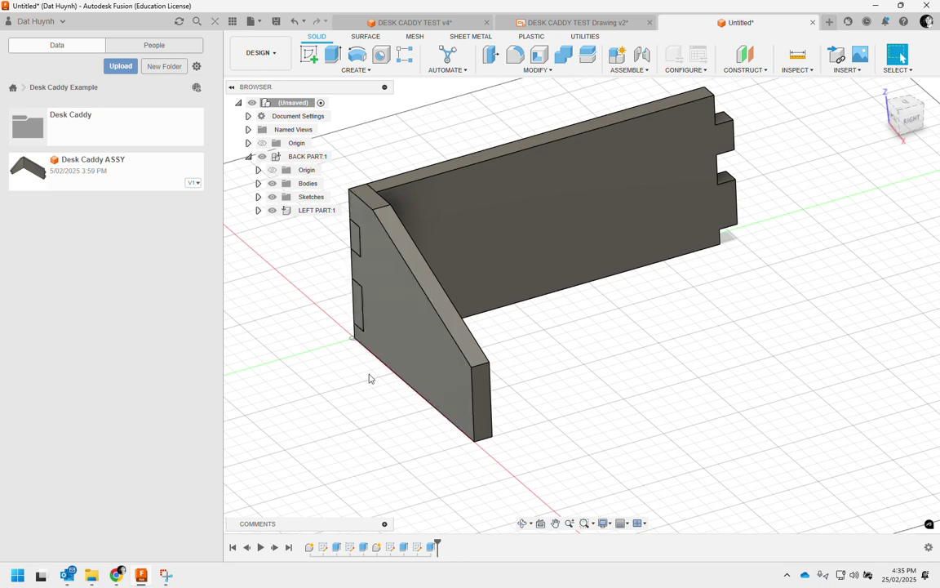
click(471, 253)
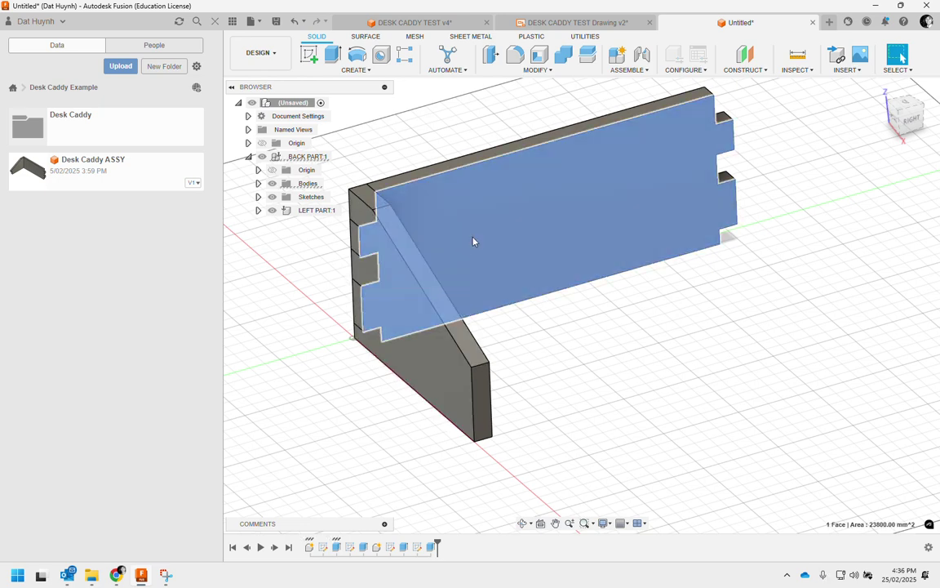
click(324, 546)
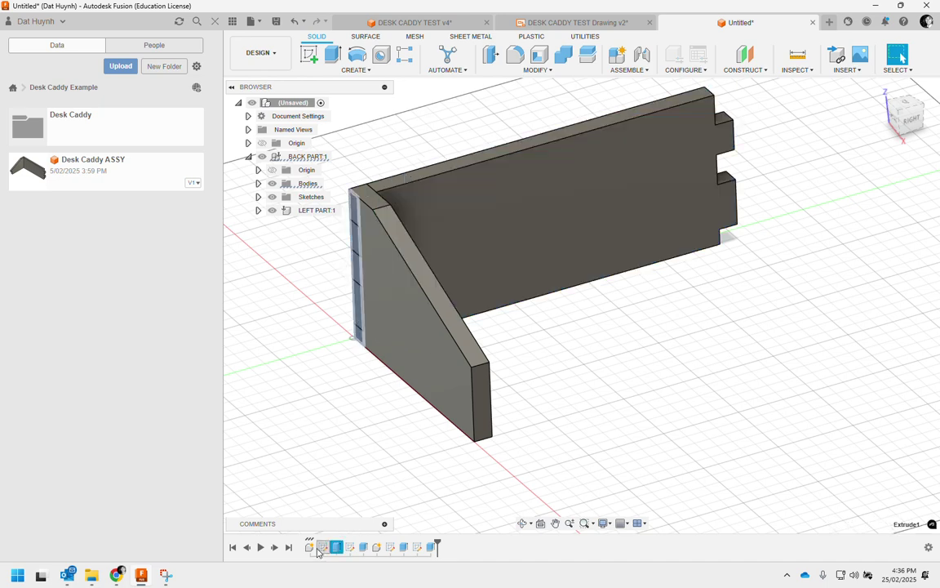
key(Escape)
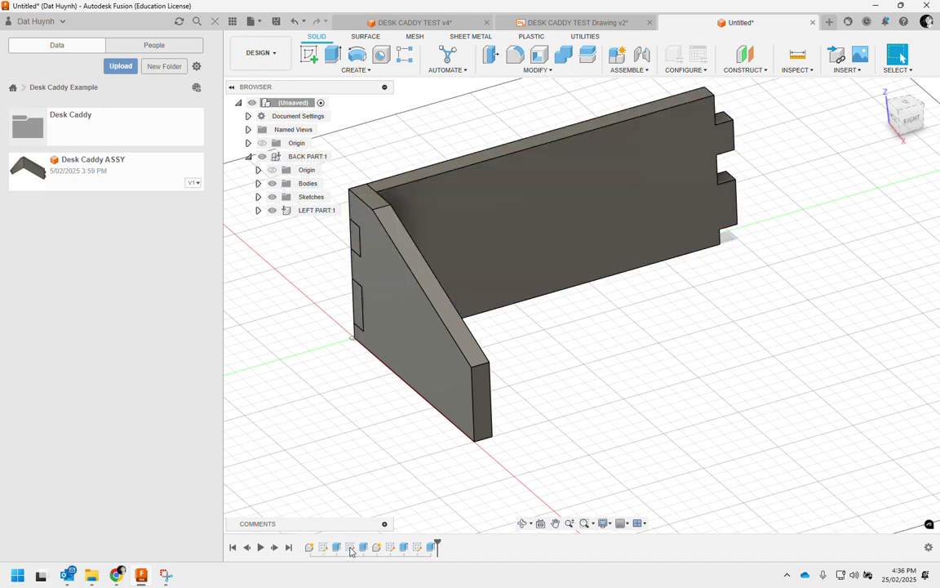
double_click(351, 547)
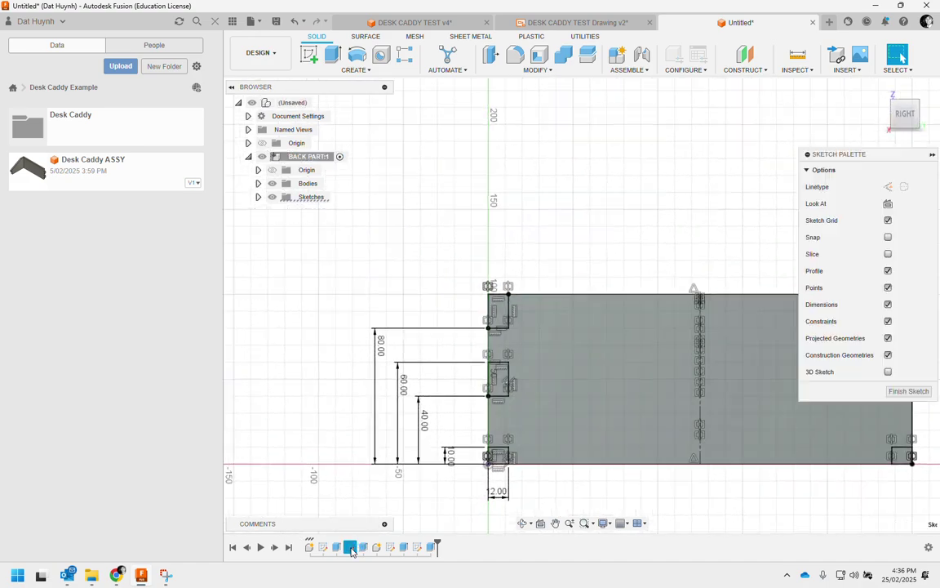
double_click(450, 456)
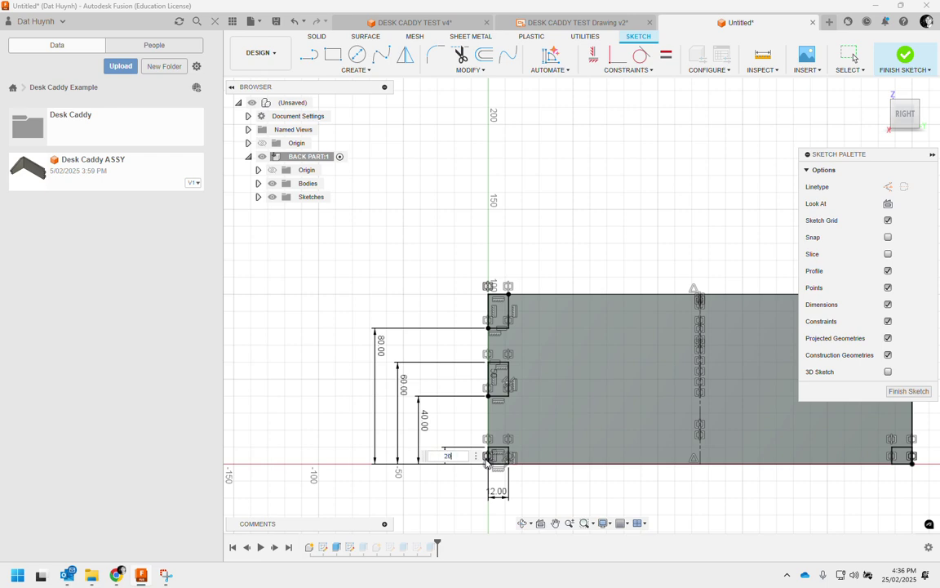
text(20)
key(Return)
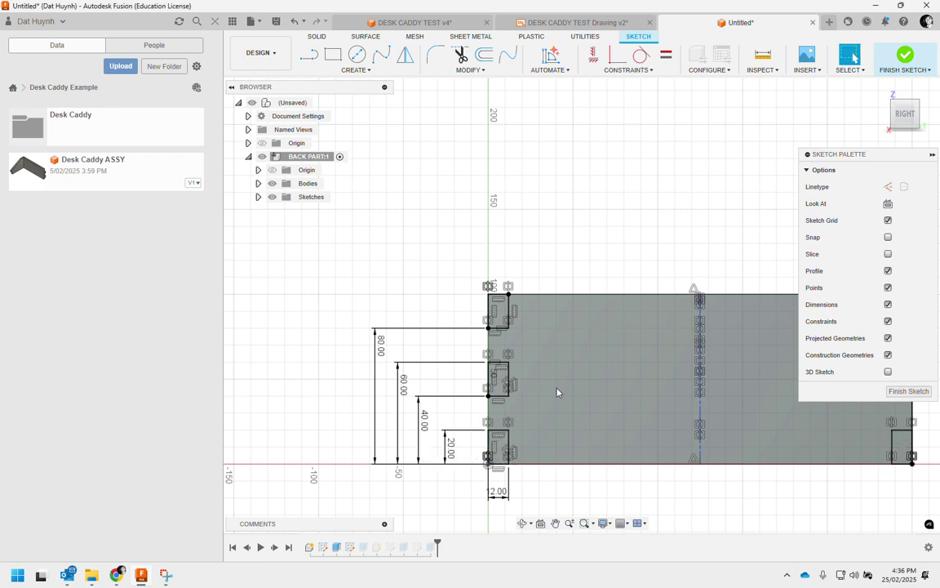
click(904, 57)
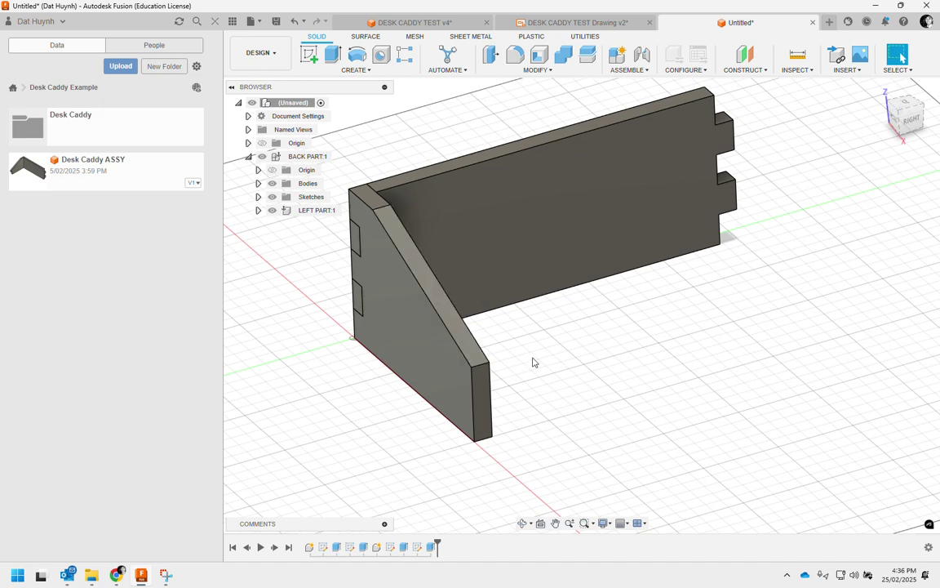
middle_drag(607, 344, 645, 355)
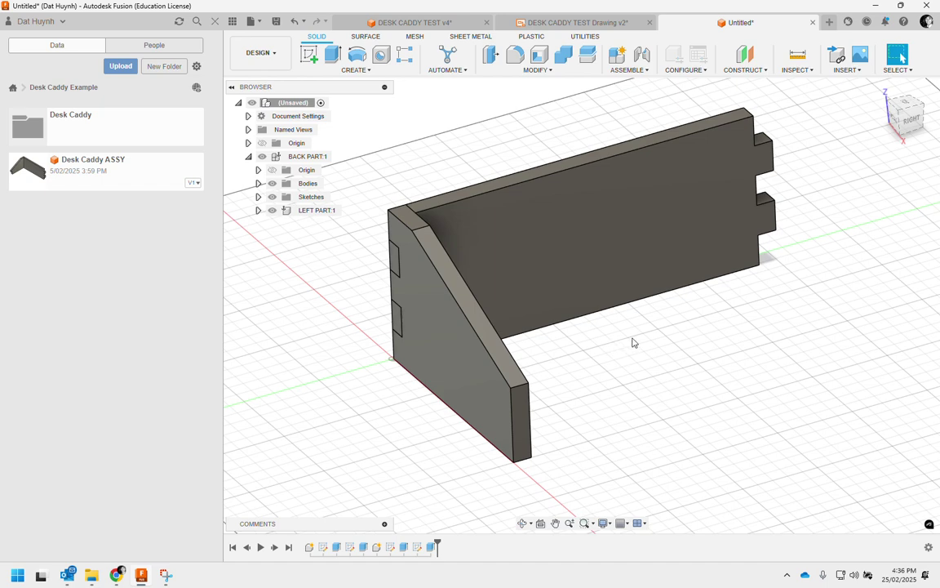
- Switch to the DESK CADDY TEST v4 design and play back its timeline to review how the complete caddy was built
click(372, 24)
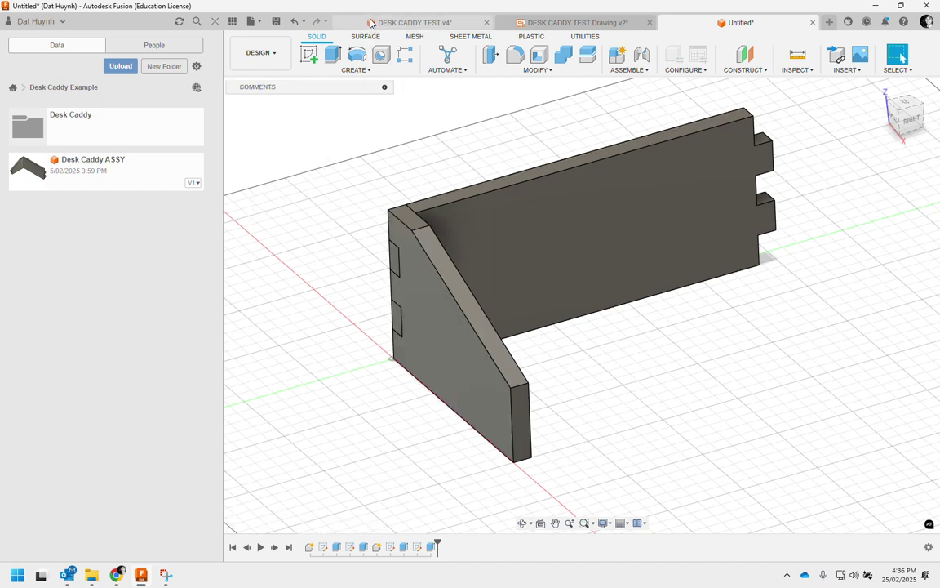
middle_drag(712, 400, 705, 418)
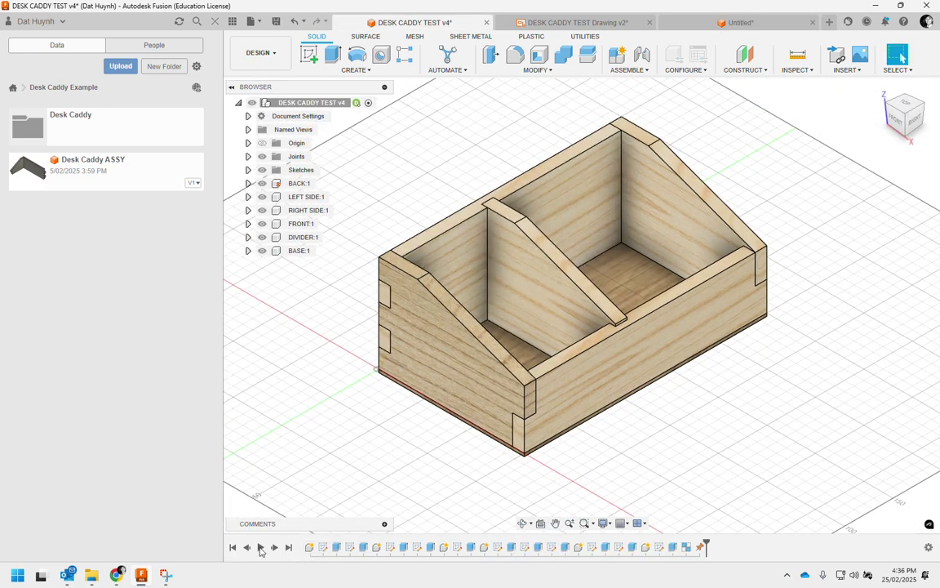
click(260, 548)
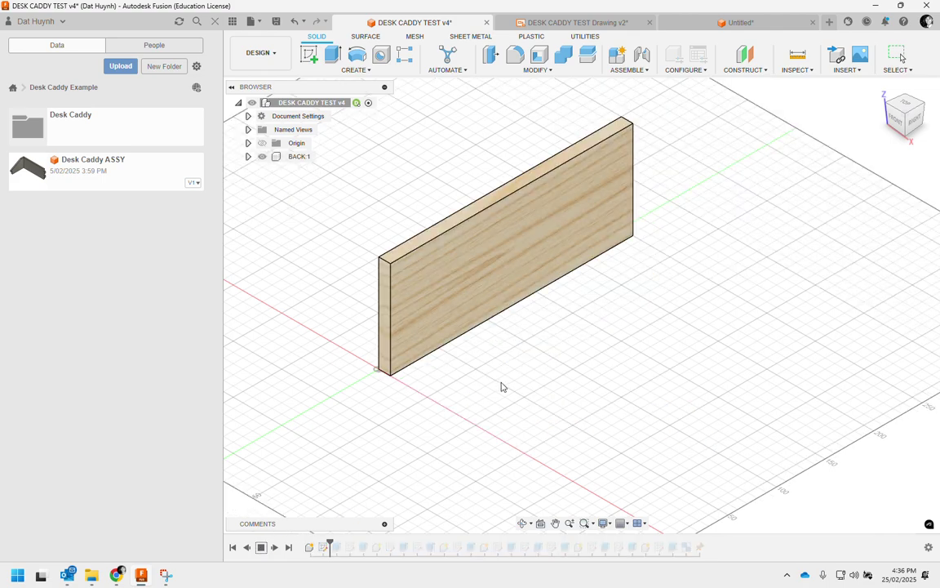